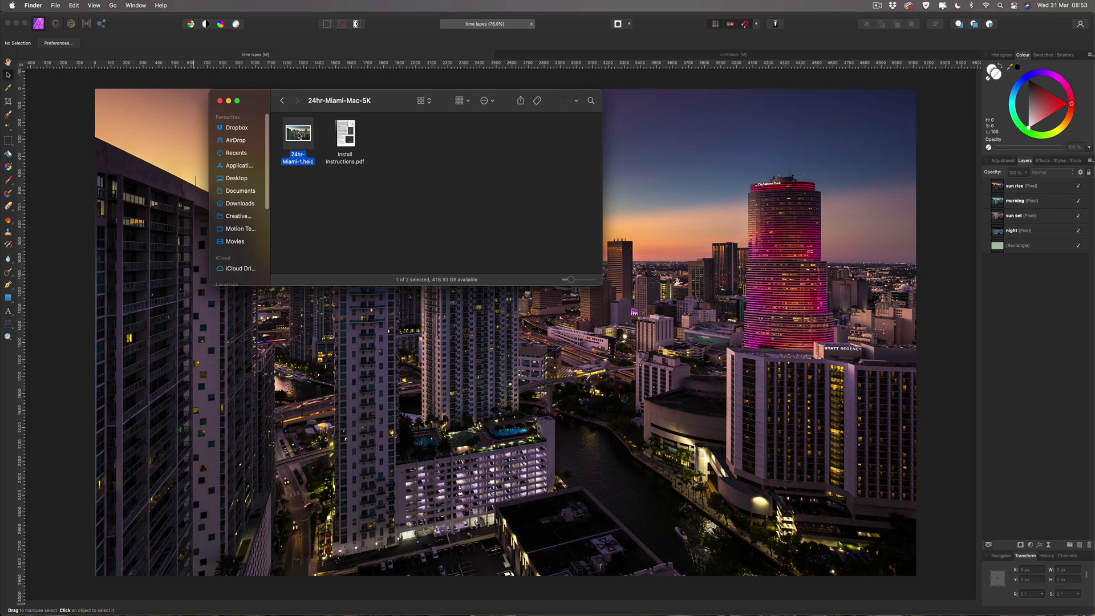
Open 24hr-Miami-1.heic in Preview and look through all of its frames from sunrise to night
{"action": "right_click", "coordinate": [300, 135]}
{"action": "mouse_move", "coordinate": [327, 151]}
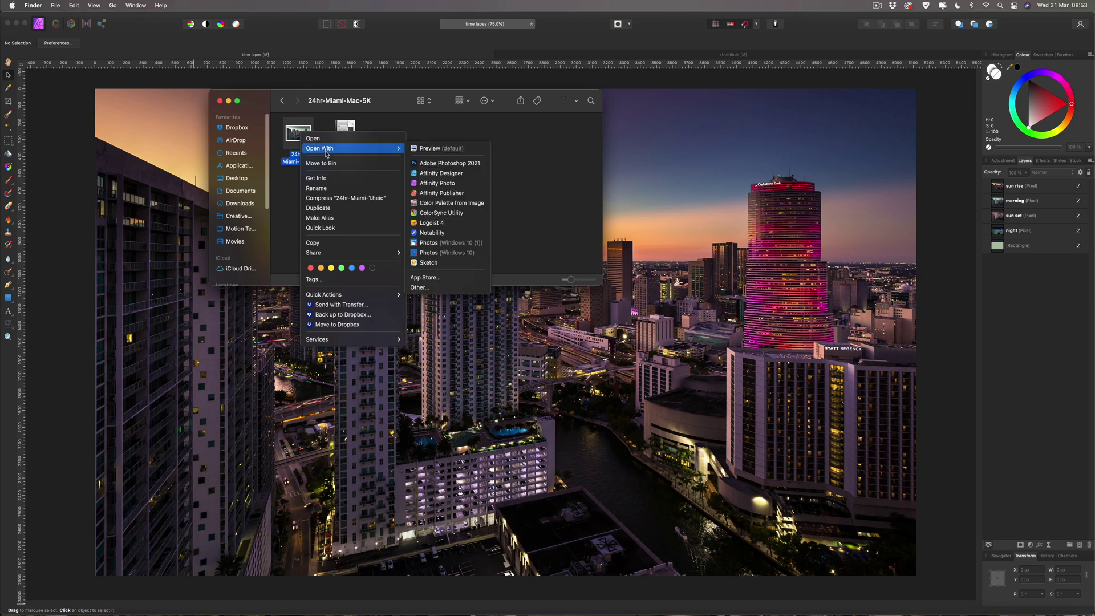
{"action": "left_click", "coordinate": [430, 149]}
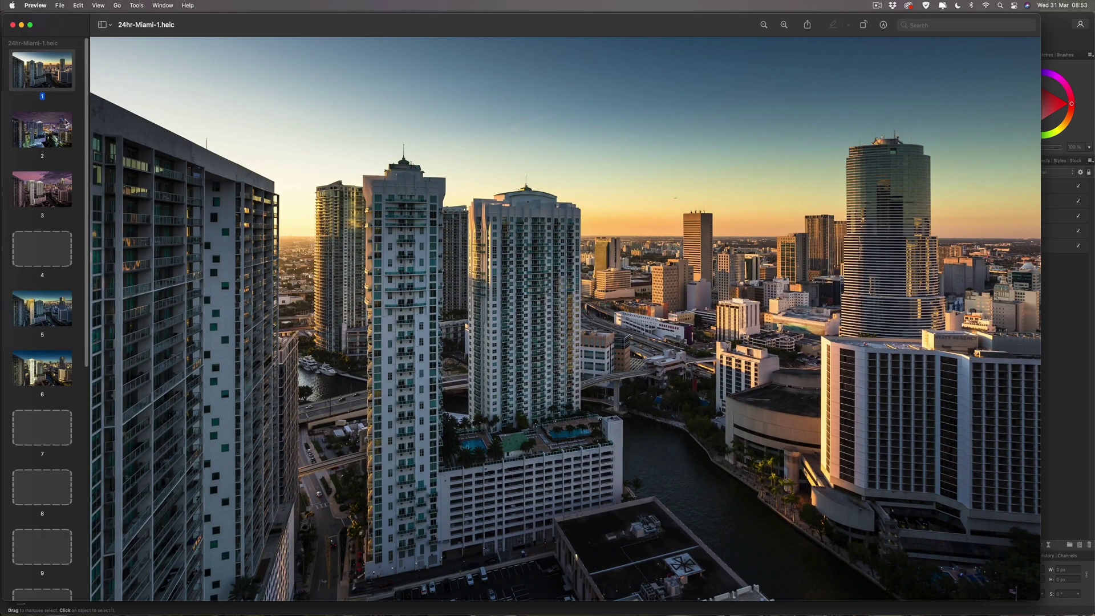
{"action": "left_click_drag", "start_coordinate": [88, 59], "coordinate": [92, 302]}
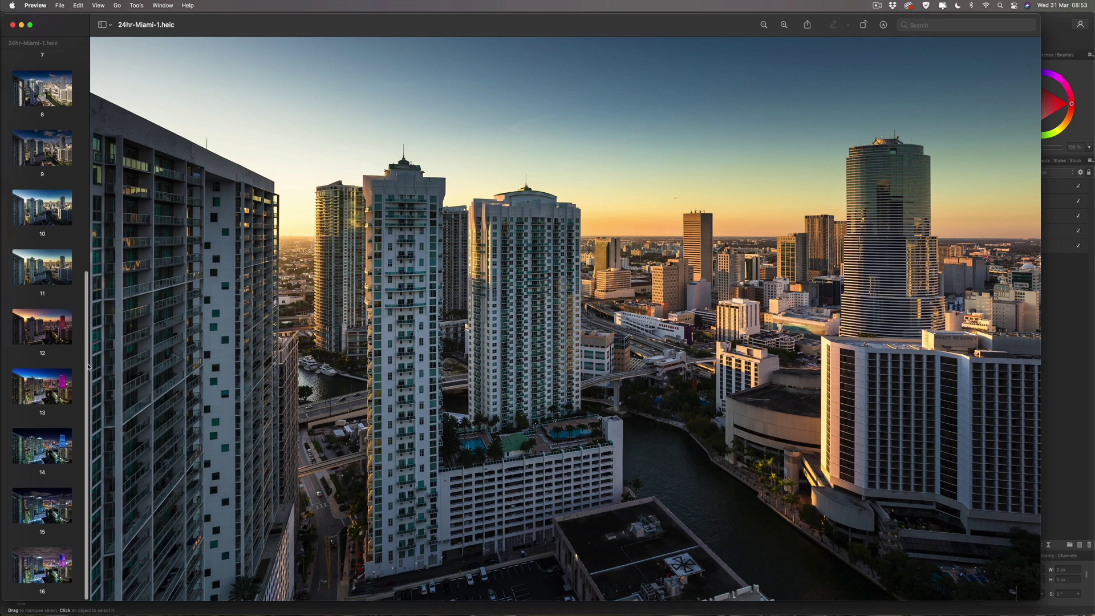
{"action": "left_click_drag", "start_coordinate": [86, 348], "coordinate": [95, 74]}
Open the second and sixth frames of the HEIC file from Preview as separate documents in Affinity Photo
{"action": "left_click", "coordinate": [53, 124]}
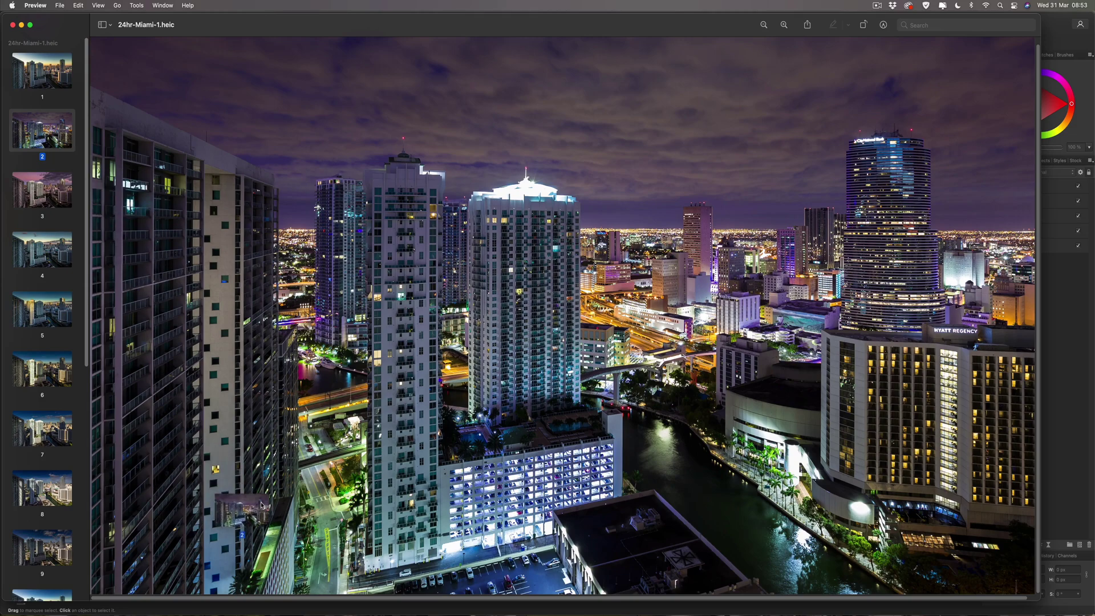
{"action": "left_click_drag", "start_coordinate": [472, 612], "coordinate": [471, 612]}
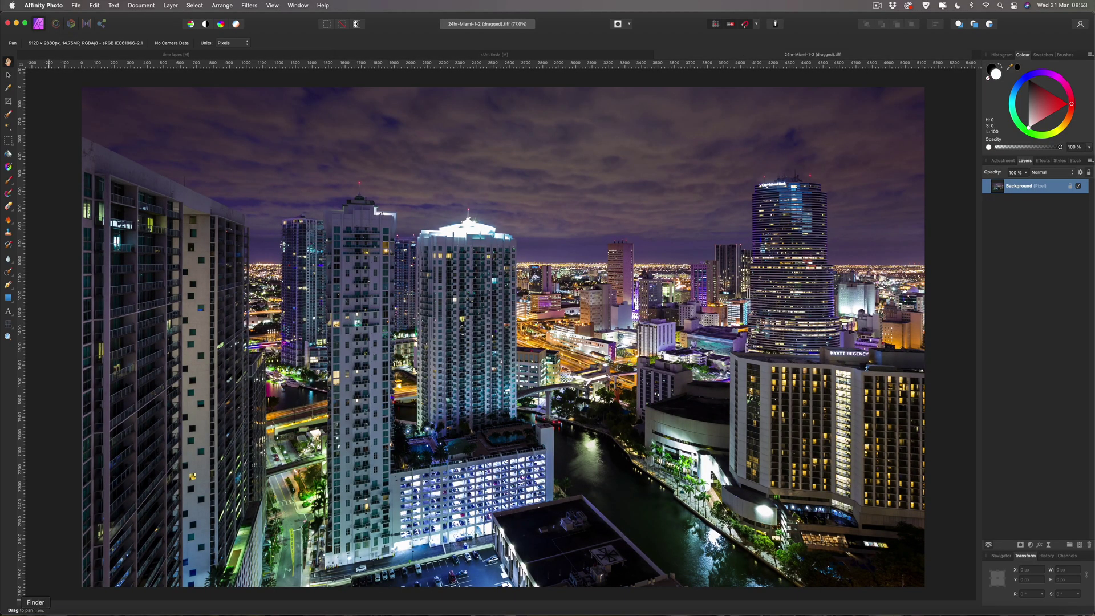
{"action": "left_click", "coordinate": [1047, 615]}
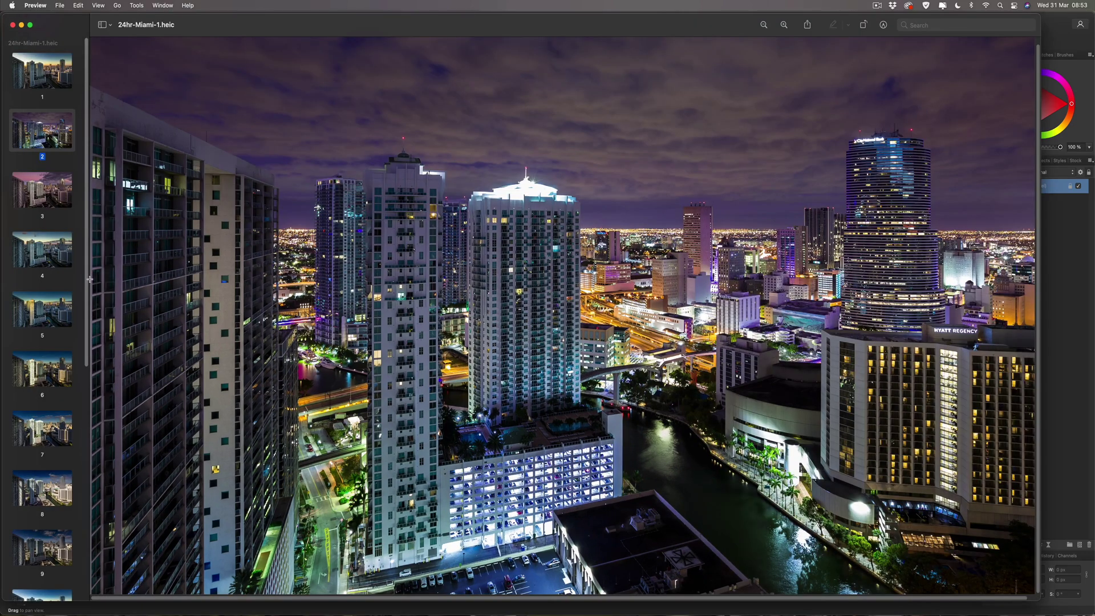
{"action": "left_click", "coordinate": [45, 264]}
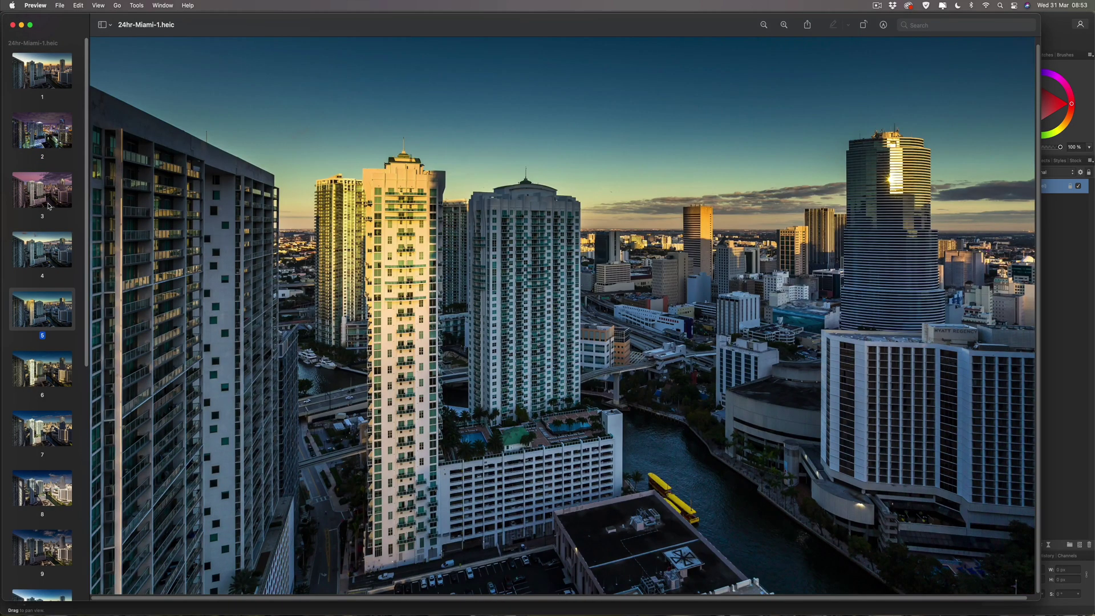
{"action": "left_click", "coordinate": [49, 207]}
{"action": "left_click", "coordinate": [44, 378]}
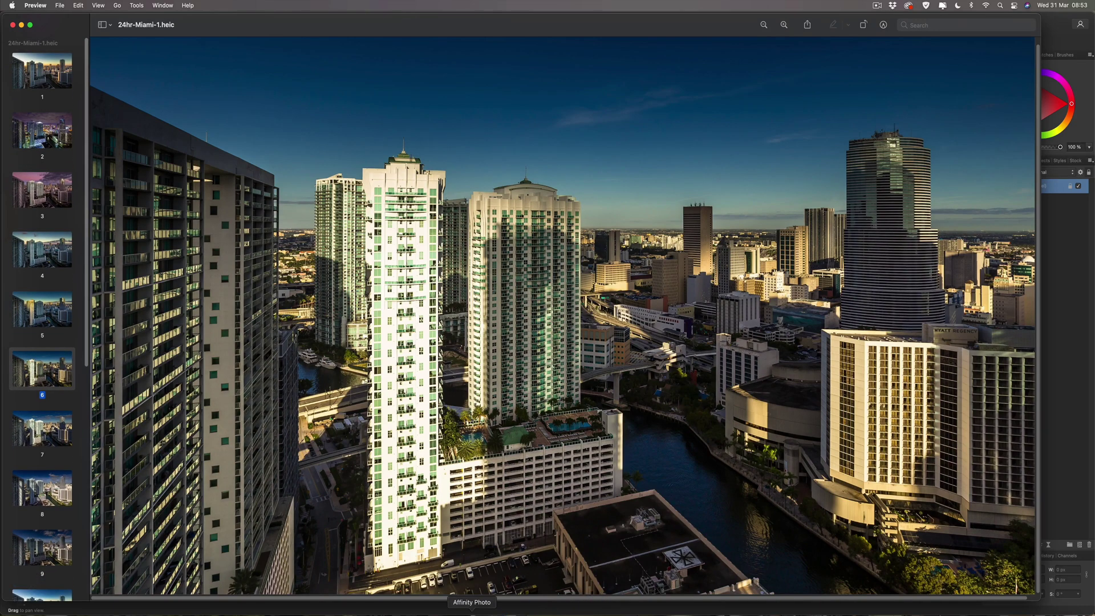
{"action": "left_click", "coordinate": [471, 613]}
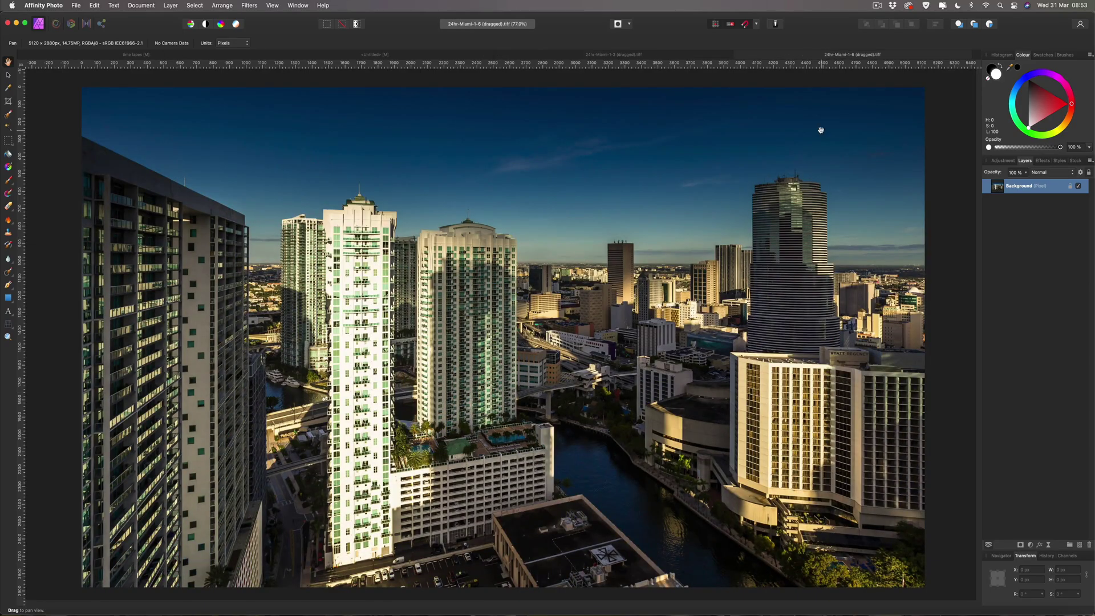
Copy the sixth frame's image and paste it as a new layer above the night image in the second frame's document
{"action": "left_click", "coordinate": [681, 56]}
{"action": "left_click", "coordinate": [787, 56]}
{"action": "left_click", "coordinate": [673, 57]}
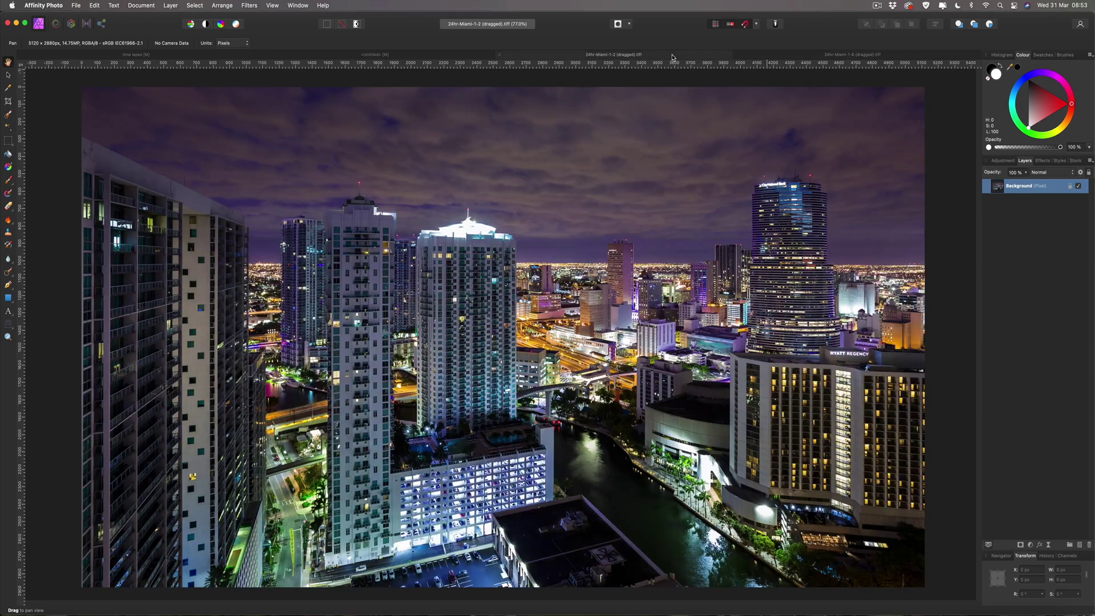
{"action": "left_click_drag", "start_coordinate": [660, 96], "coordinate": [656, 97]}
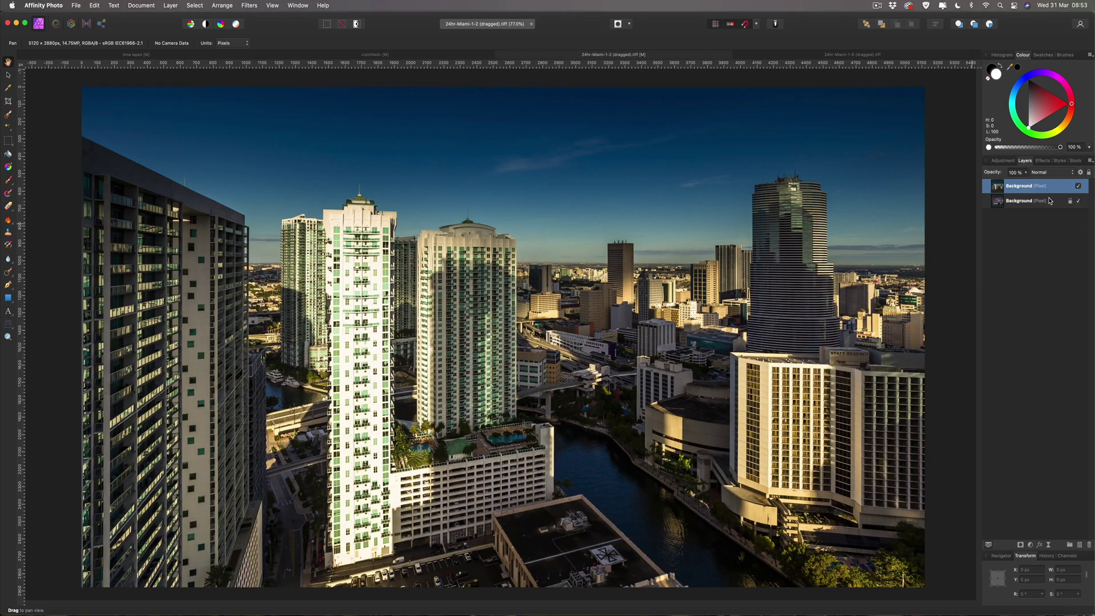
Close both documents made from the dragged frames
{"action": "left_click", "coordinate": [738, 55]}
{"action": "left_click", "coordinate": [501, 55]}
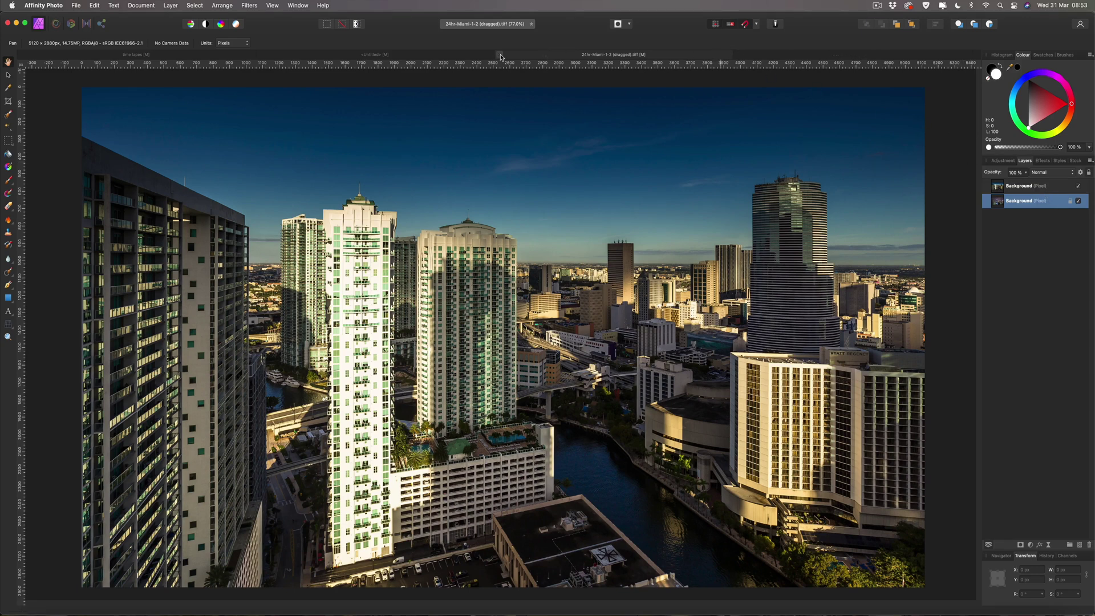
{"action": "left_click", "coordinate": [569, 229]}
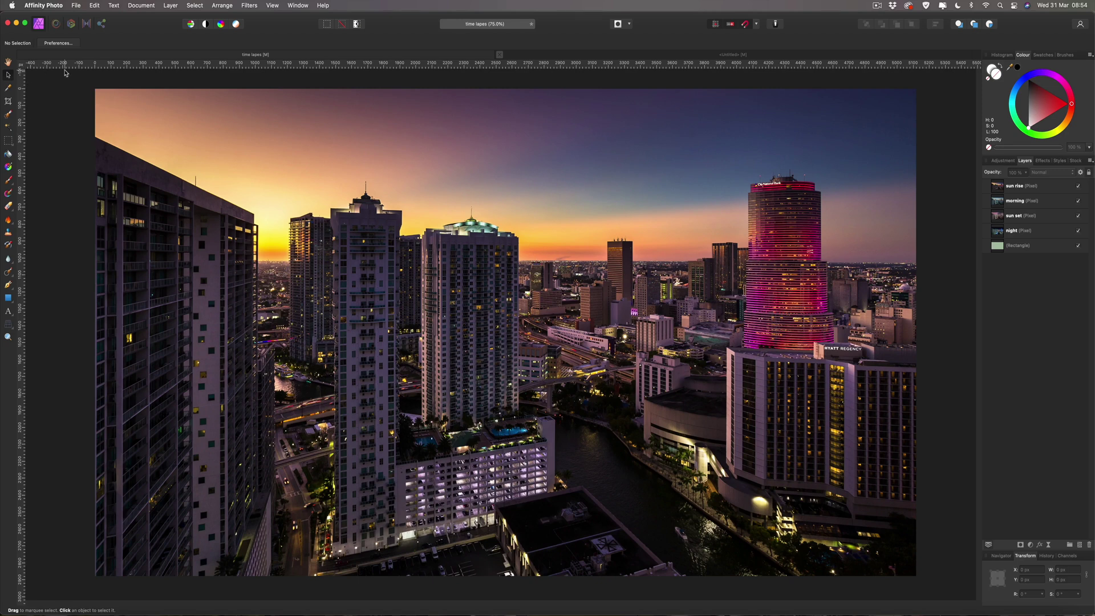
{"action": "left_click", "coordinate": [272, 6]}
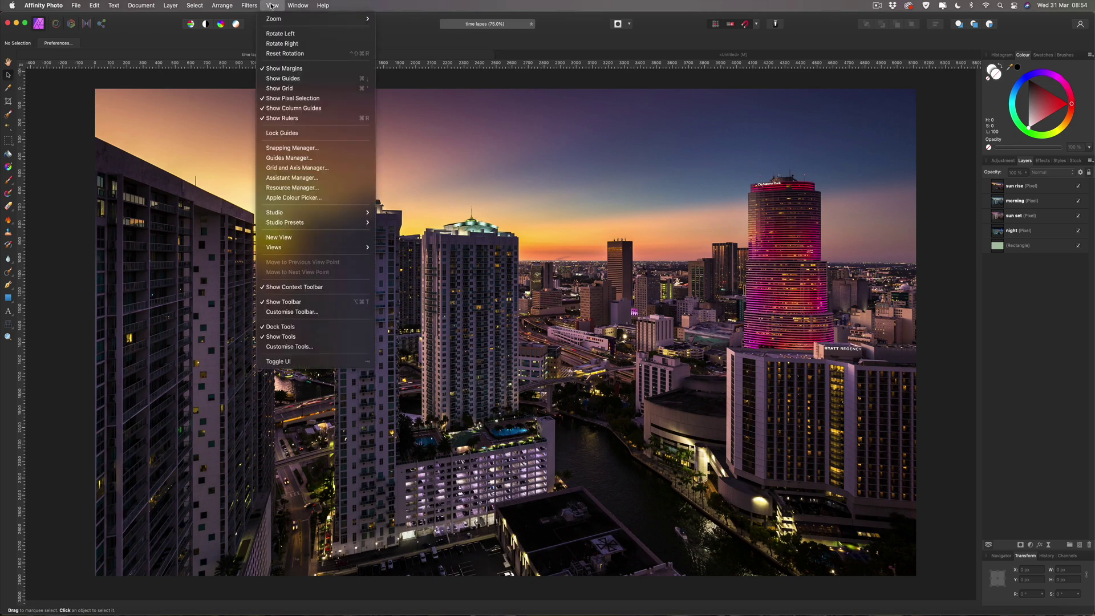
{"action": "left_click", "coordinate": [295, 119]}
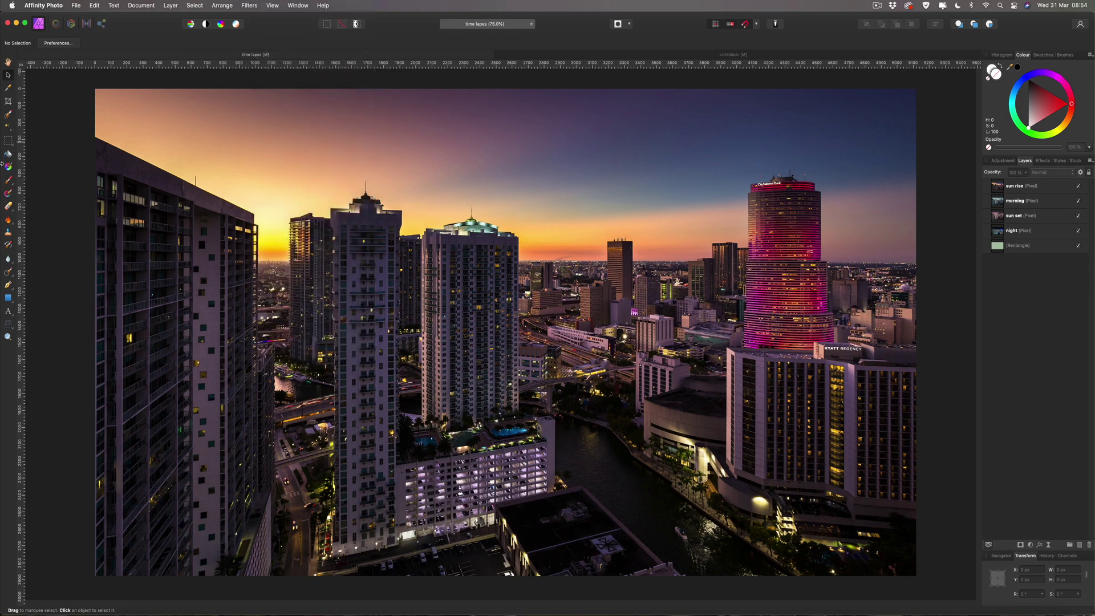
{"action": "left_click_drag", "start_coordinate": [23, 165], "coordinate": [24, 213]}
Draw an unfilled, white-stroked 1280 x 2880 px rectangle over the image's first quarter and place a duplicate over the second quarter
{"action": "left_click", "coordinate": [8, 298]}
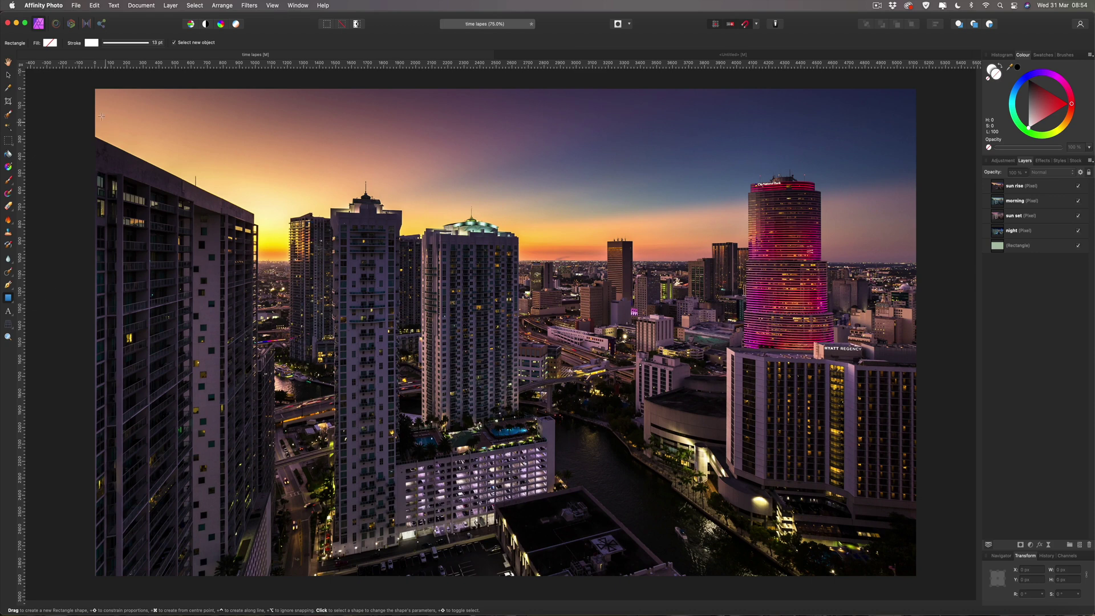
{"action": "left_click_drag", "start_coordinate": [96, 91], "coordinate": [300, 576]}
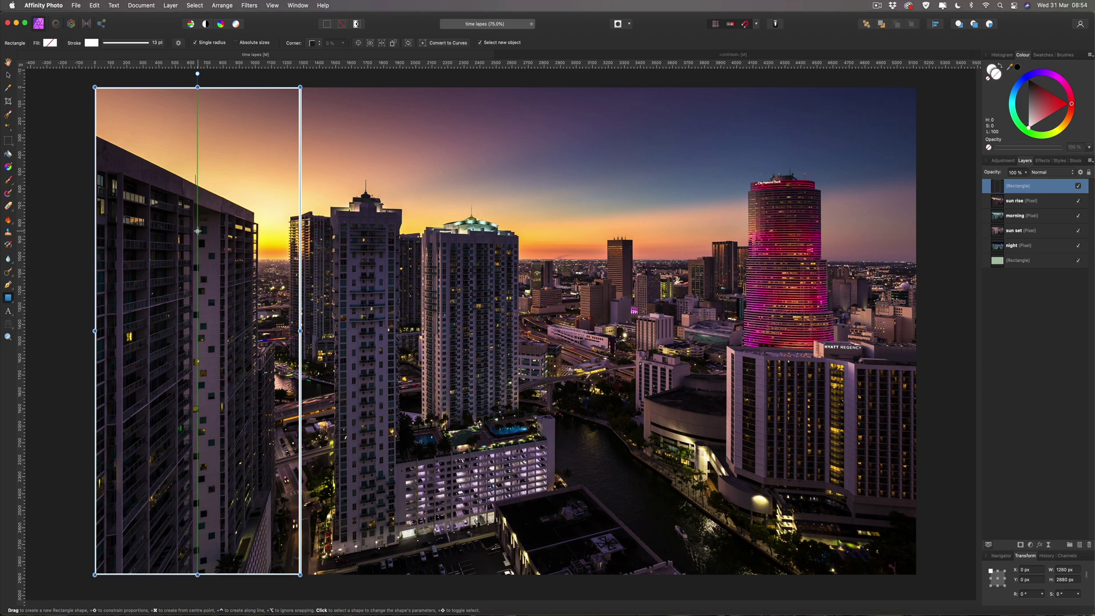
{"action": "key", "text": "super+j"}
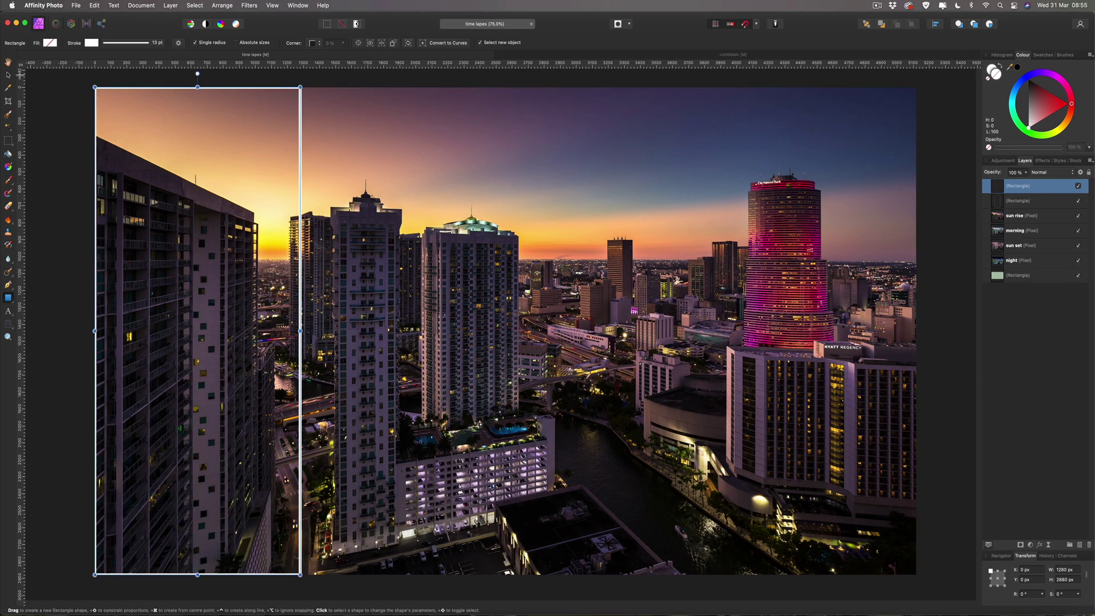
{"action": "left_click", "coordinate": [8, 75]}
{"action": "left_click_drag", "start_coordinate": [183, 119], "coordinate": [386, 122]}
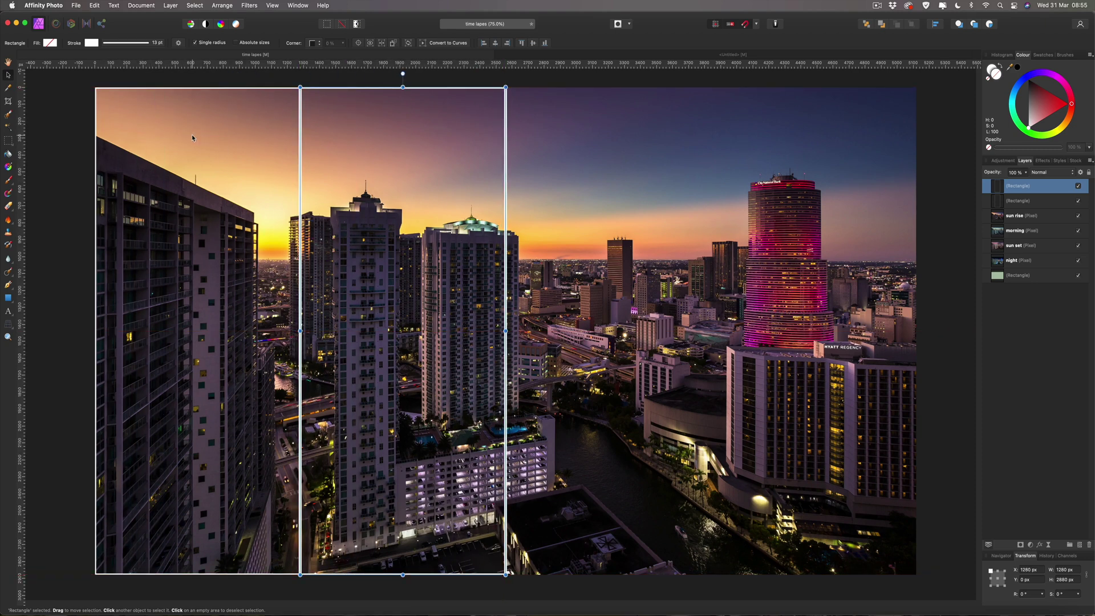
Place two more copies of the first rectangle over the third and fourth quarters of the image
{"action": "left_click_drag", "start_coordinate": [188, 134], "coordinate": [591, 136]}
{"action": "key", "text": "alt"}
{"action": "left_click", "coordinate": [190, 157], "text": "alt"}
{"action": "left_click_drag", "start_coordinate": [179, 133], "coordinate": [794, 132]}
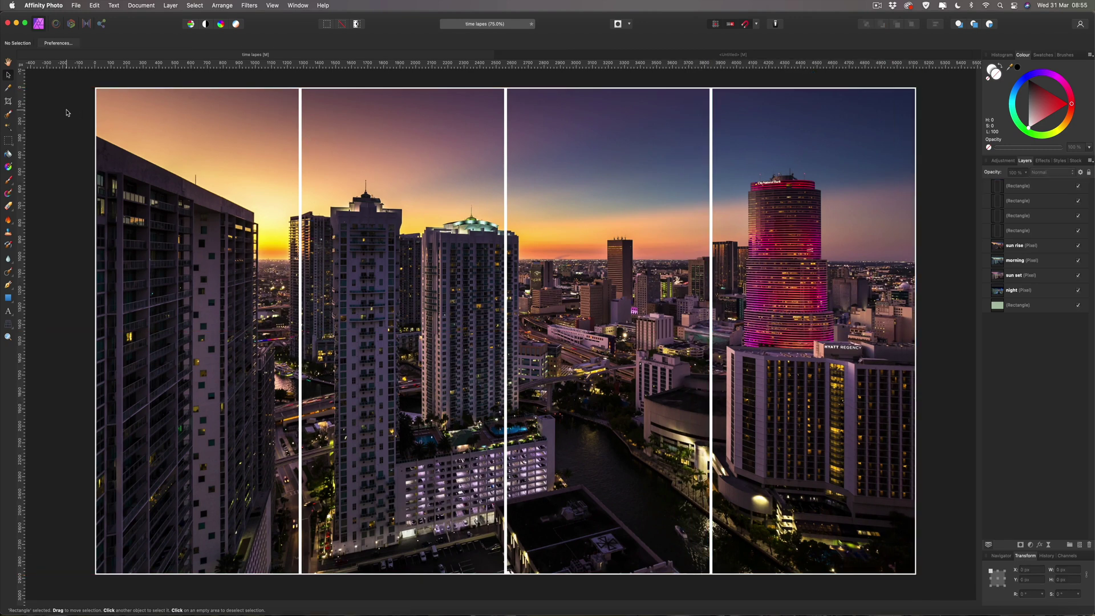
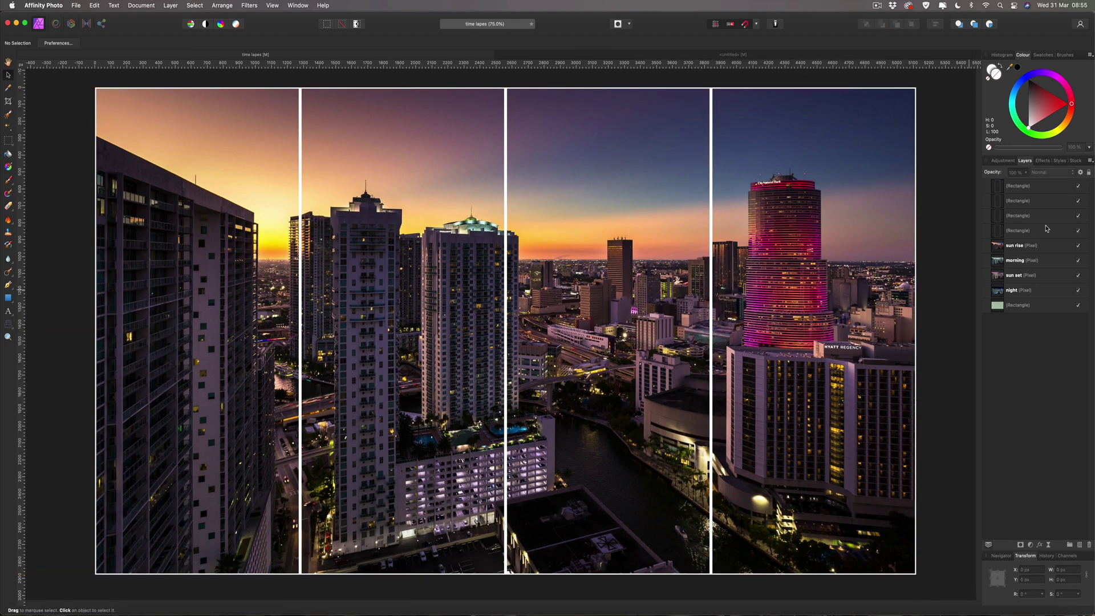
Group the four white-outlined rectangle layers
{"action": "left_click", "coordinate": [1024, 187]}
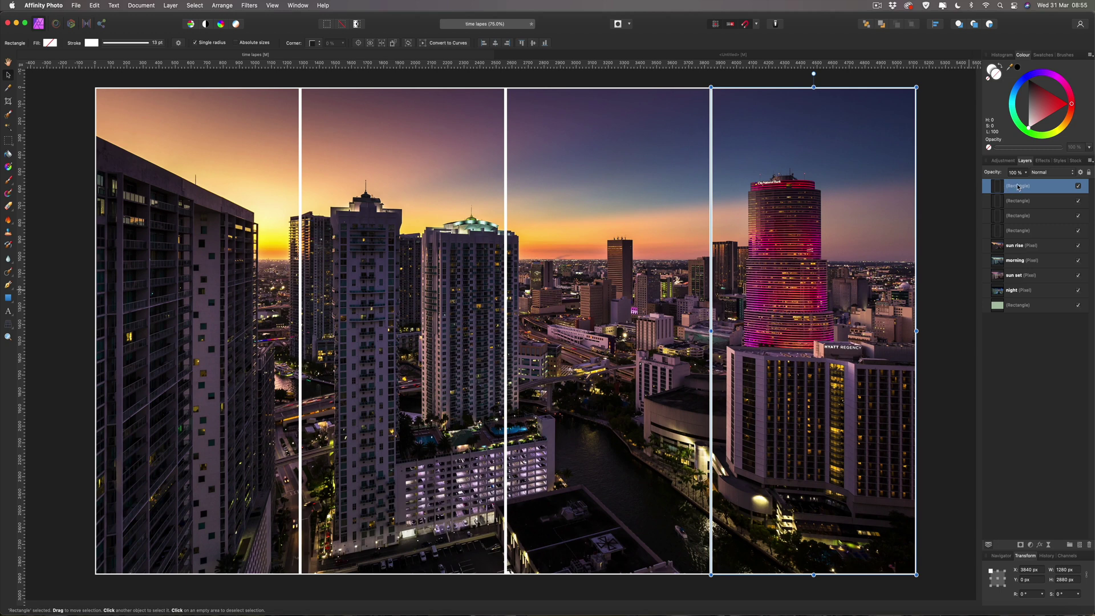
{"action": "left_click", "coordinate": [1010, 231], "text": "shift"}
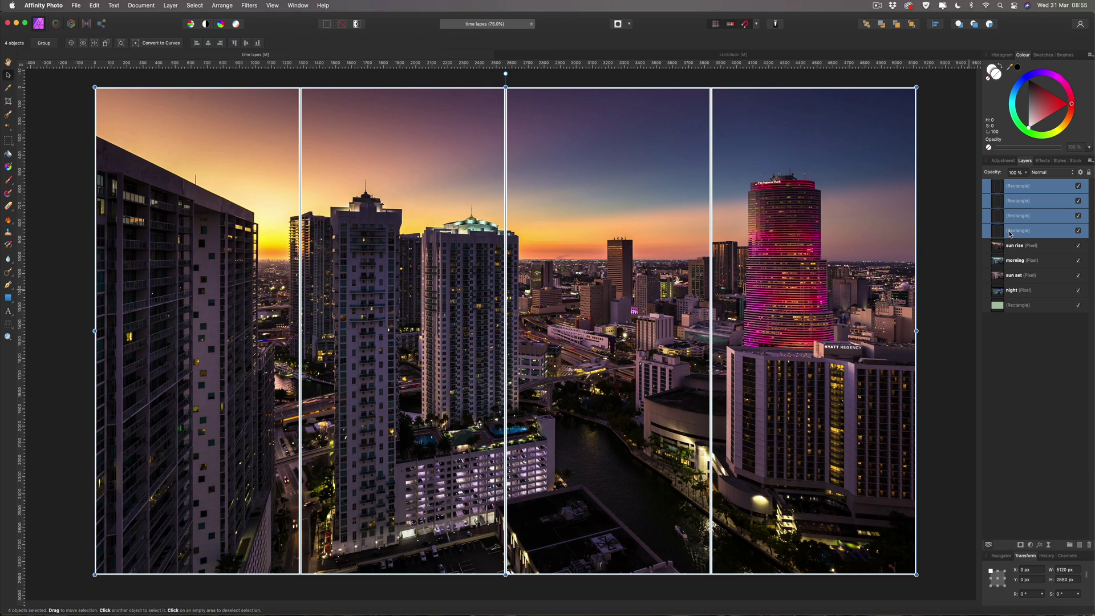
{"action": "key", "text": "super+g"}
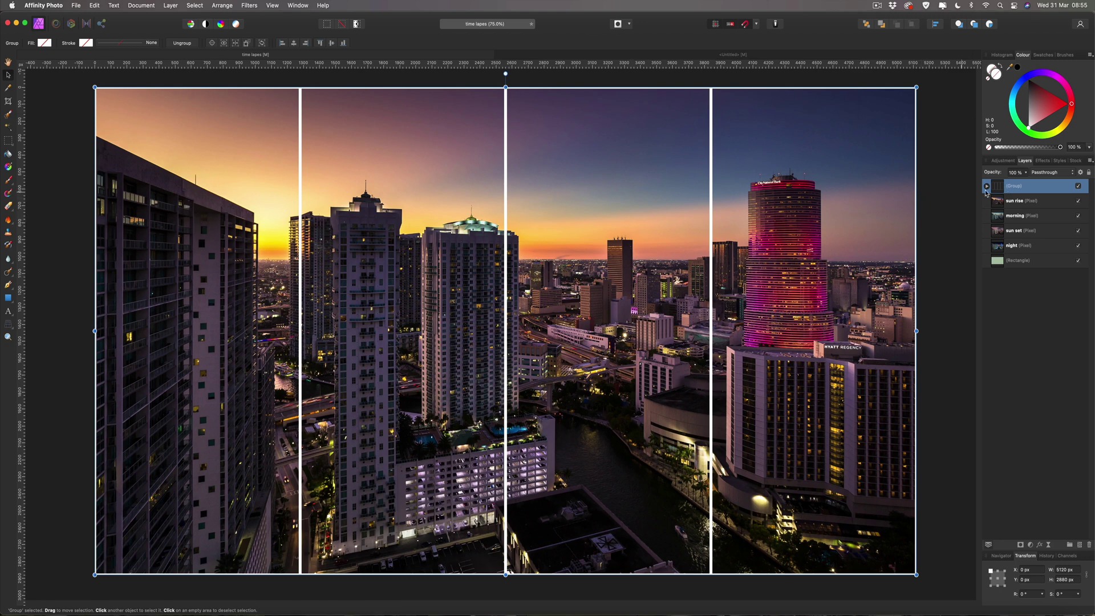
{"action": "left_click", "coordinate": [996, 203]}
{"action": "left_click", "coordinate": [998, 231]}
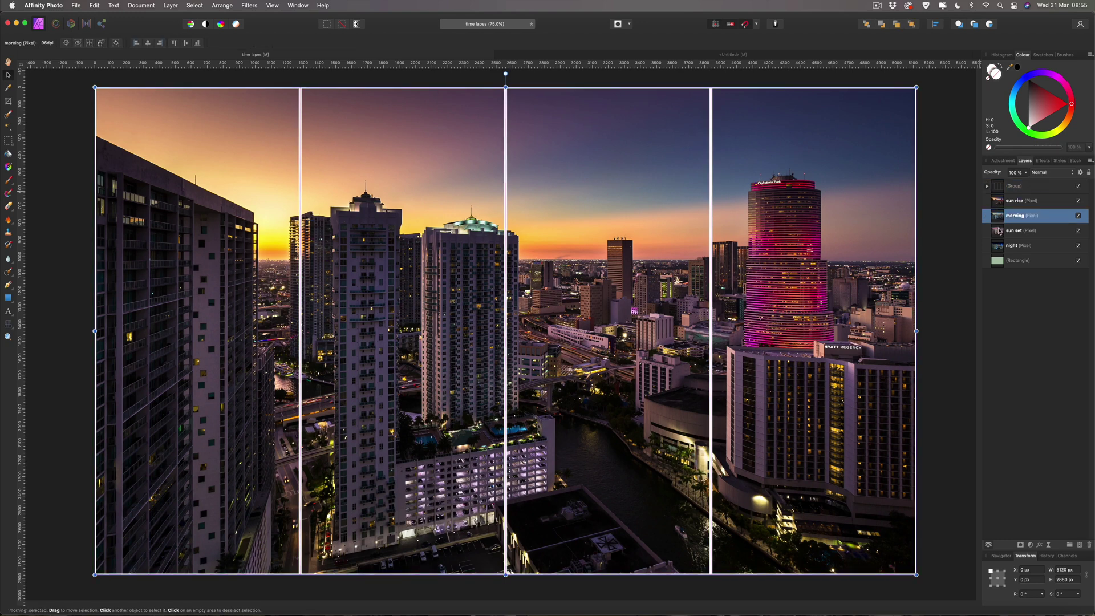
{"action": "left_click", "coordinate": [999, 250]}
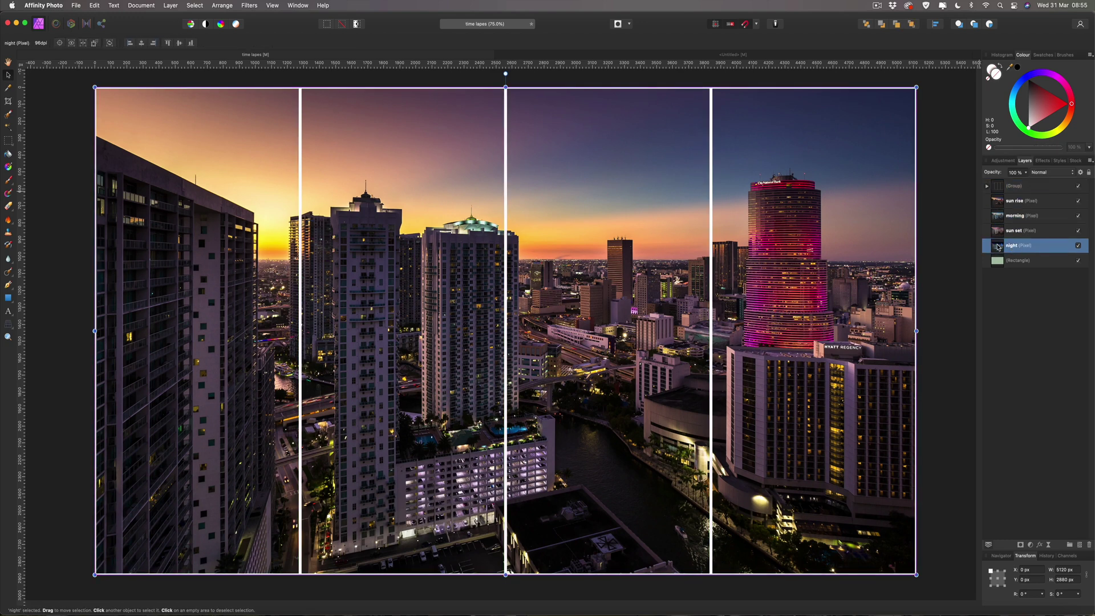
{"action": "left_click", "coordinate": [999, 201]}
{"action": "left_click", "coordinate": [999, 216]}
{"action": "left_click", "coordinate": [999, 231]}
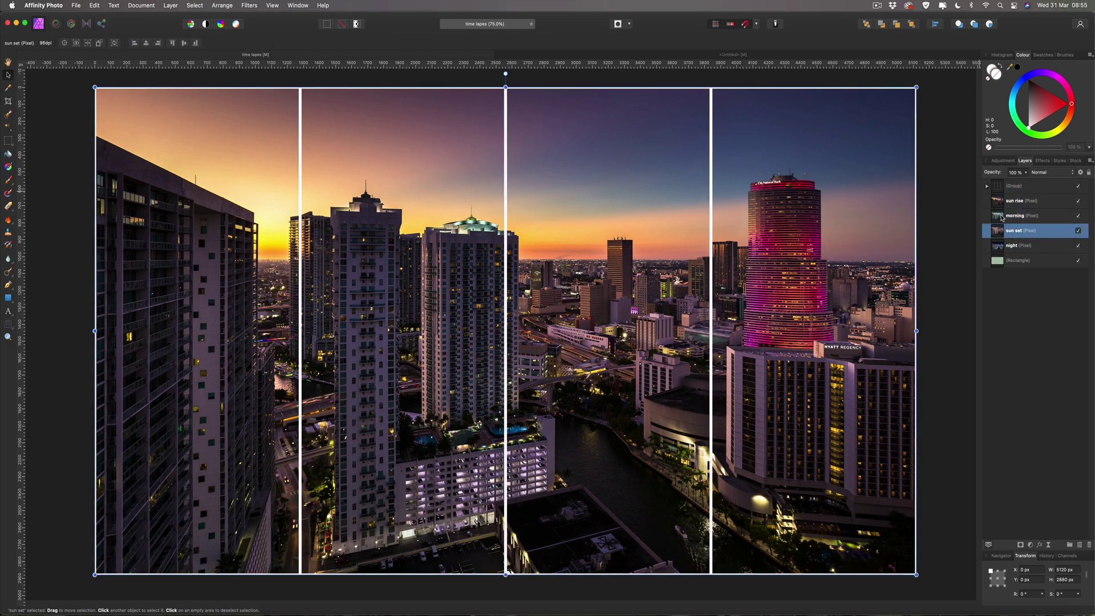
Add a mask to each of the sun rise, morning and sun set layers
{"action": "left_click", "coordinate": [999, 201]}
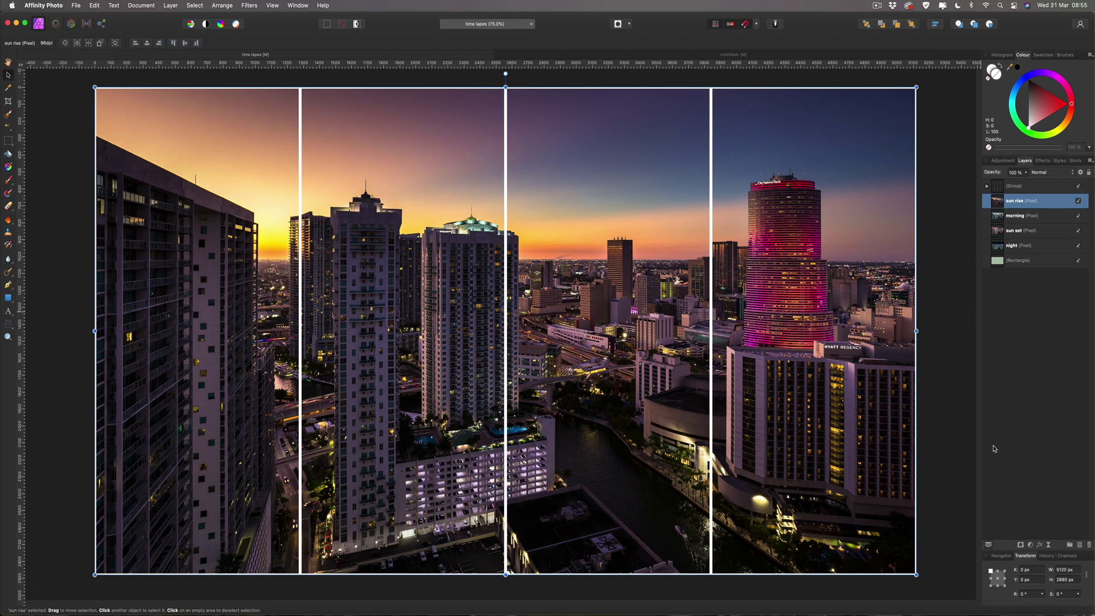
{"action": "left_click", "coordinate": [1021, 546]}
{"action": "left_click", "coordinate": [1021, 546]}
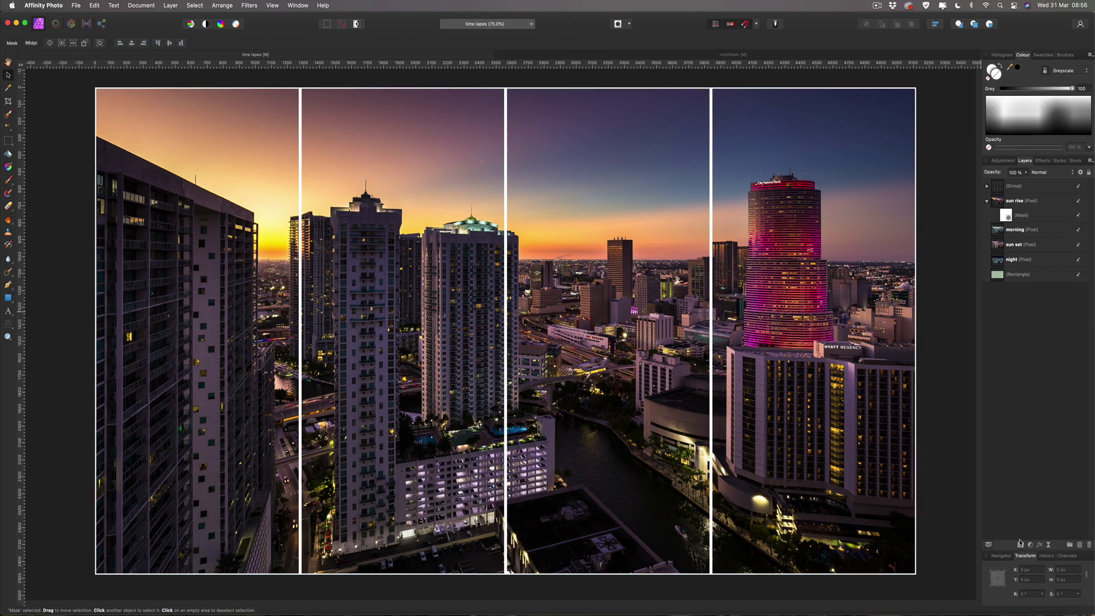
{"action": "left_click", "coordinate": [1002, 232]}
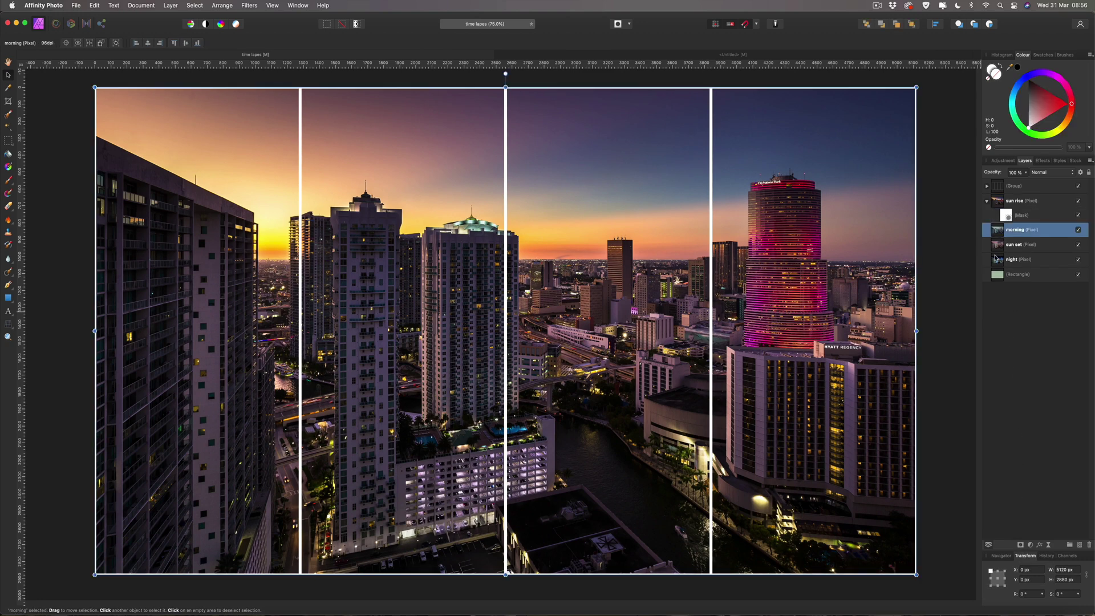
{"action": "left_click", "coordinate": [1021, 545]}
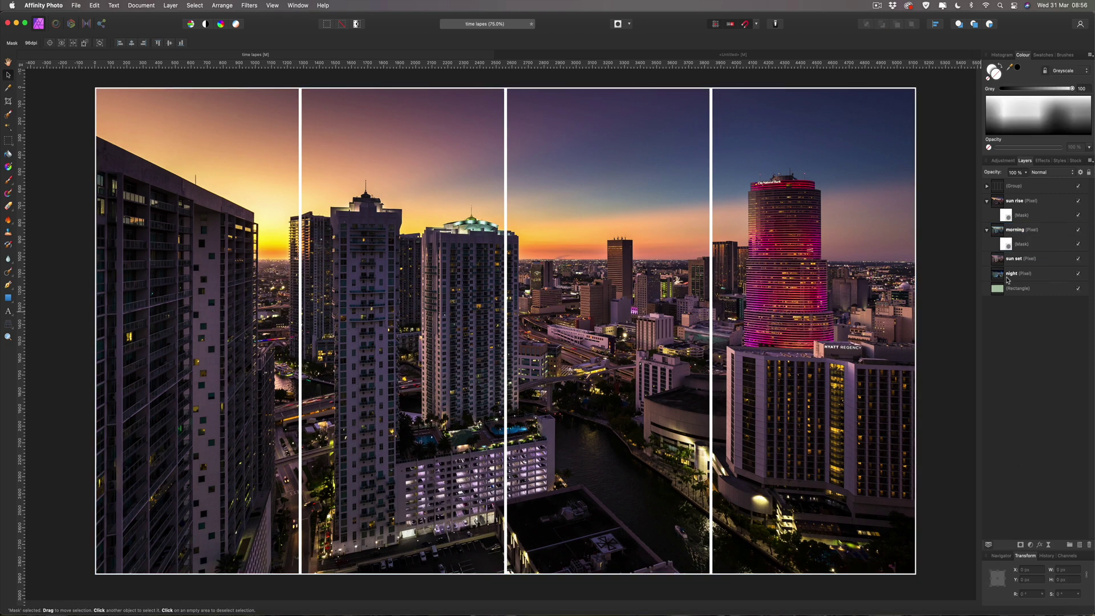
{"action": "left_click", "coordinate": [1001, 260]}
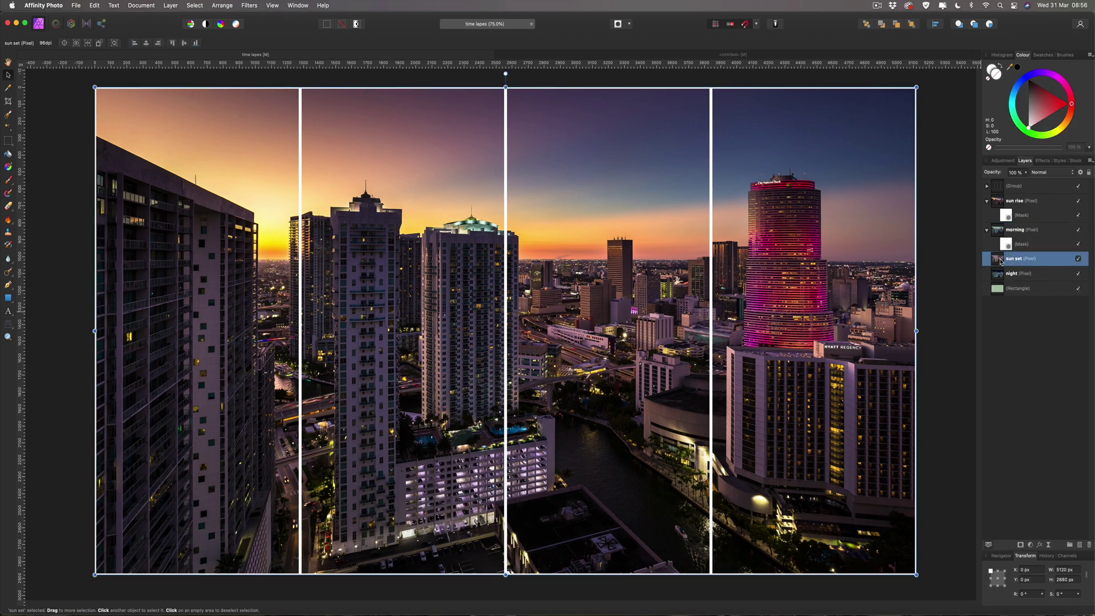
{"action": "left_click", "coordinate": [1021, 546]}
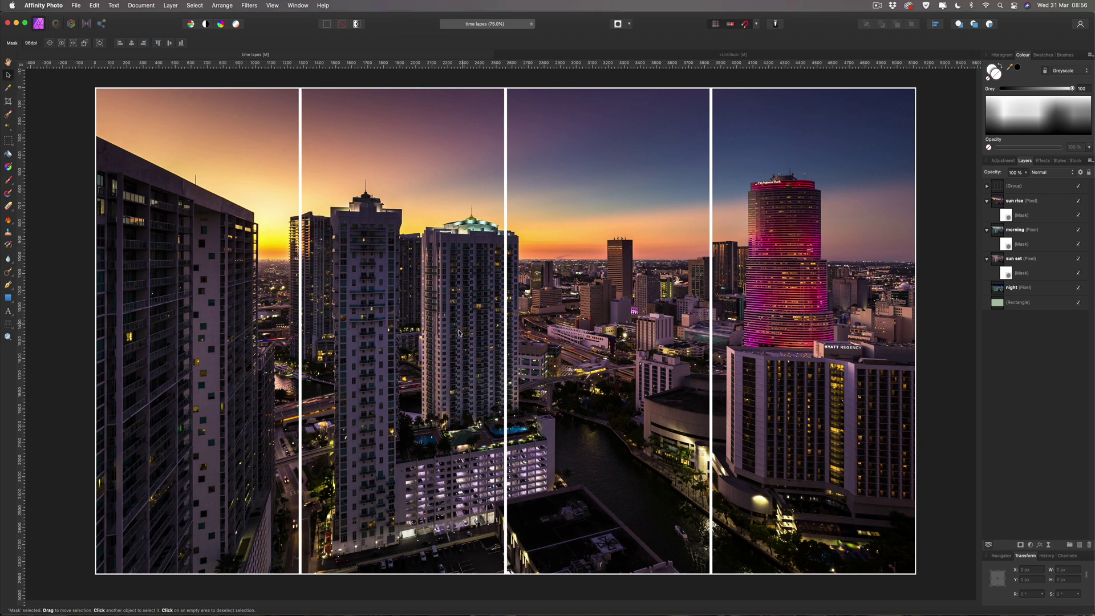
Paint black at 100% brush opacity on the sun rise mask to reveal the morning photo in the second quarter
{"action": "left_click", "coordinate": [1005, 215]}
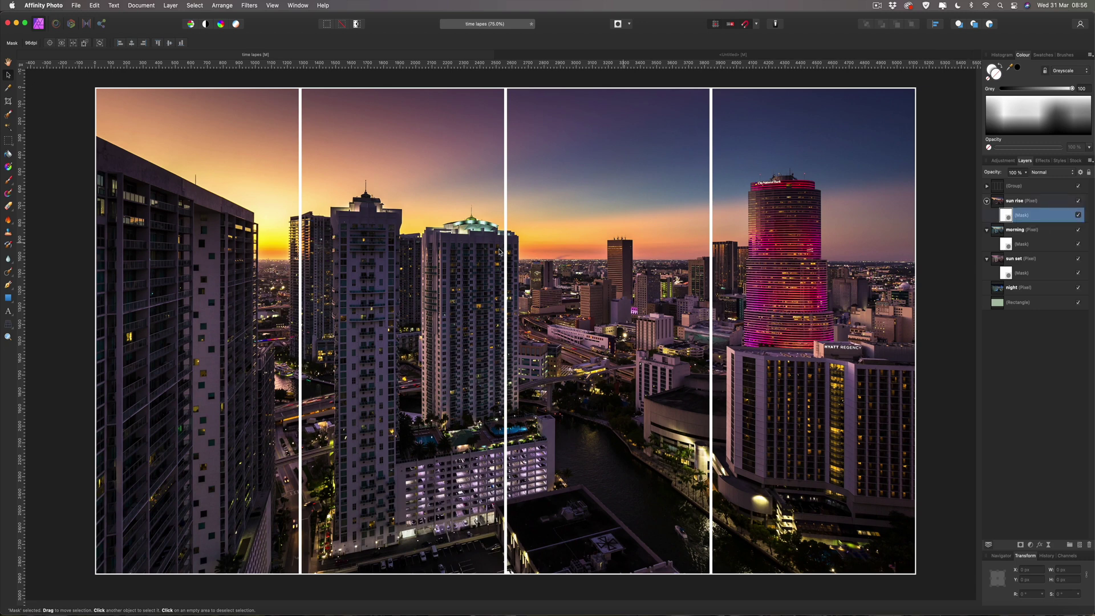
{"action": "left_click", "coordinate": [9, 181]}
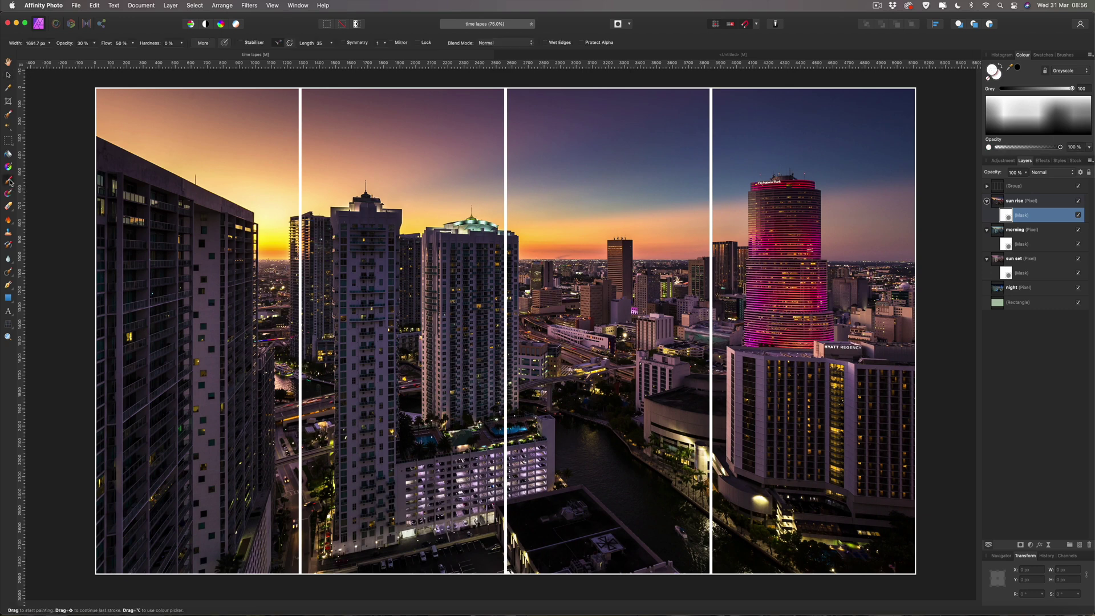
{"action": "left_click", "coordinate": [88, 44]}
{"action": "left_click_drag", "start_coordinate": [94, 53], "coordinate": [150, 55]}
{"action": "left_click", "coordinate": [1018, 68]}
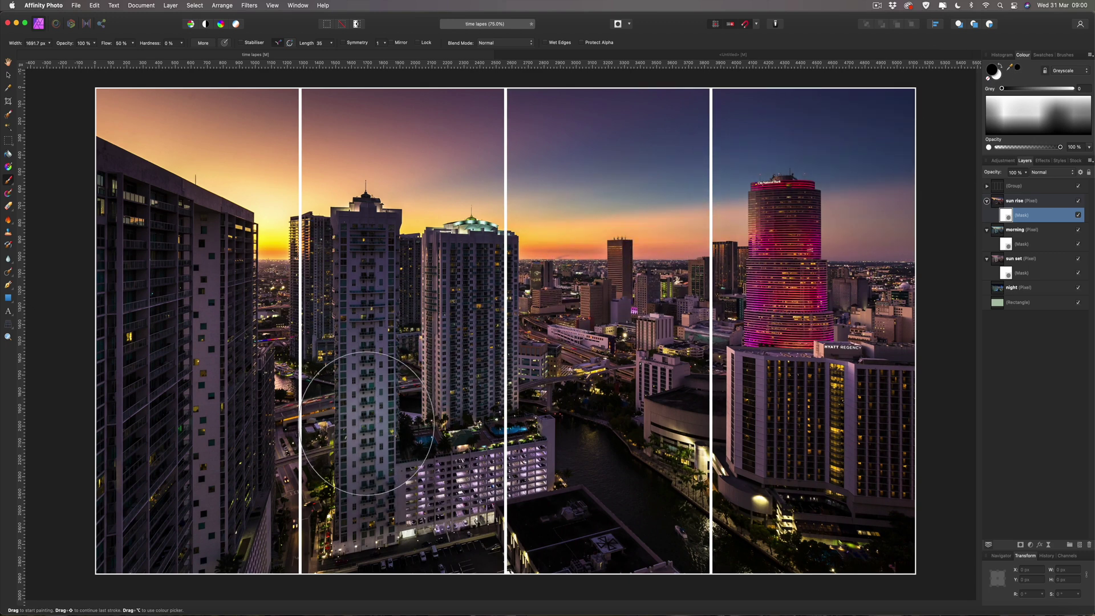
{"action": "mouse_move", "coordinate": [361, 374]}
{"action": "left_mouse_down"}
{"action": "mouse_move", "coordinate": [351, 508]}
{"action": "mouse_move", "coordinate": [376, 171]}
{"action": "mouse_move", "coordinate": [431, 263]}
{"action": "mouse_move", "coordinate": [479, 297]}
{"action": "mouse_move", "coordinate": [462, 399]}
{"action": "left_mouse_up"}
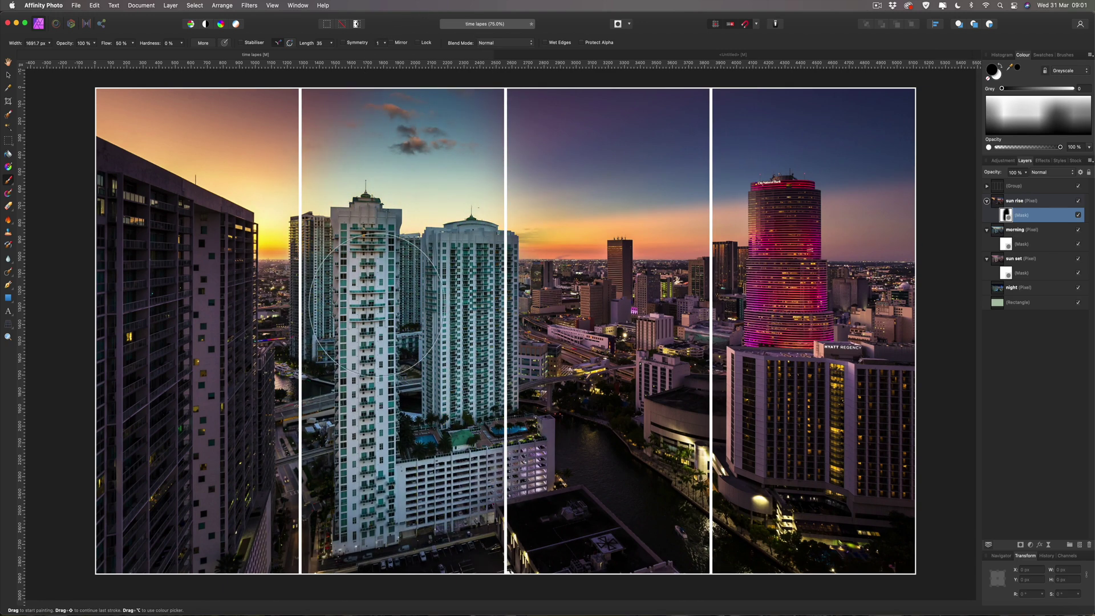
{"action": "left_click_drag", "start_coordinate": [513, 343], "coordinate": [542, 194]}
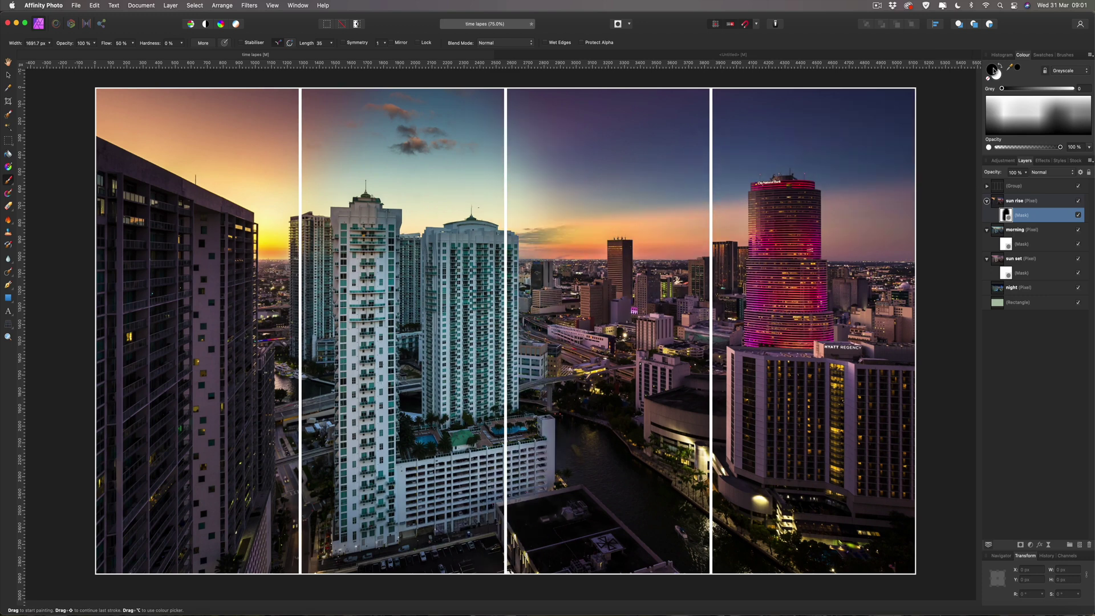
Paint the sun rise mask back to white and try a white brush stroke on the sun rise photo layer itself
{"action": "left_click", "coordinate": [991, 102]}
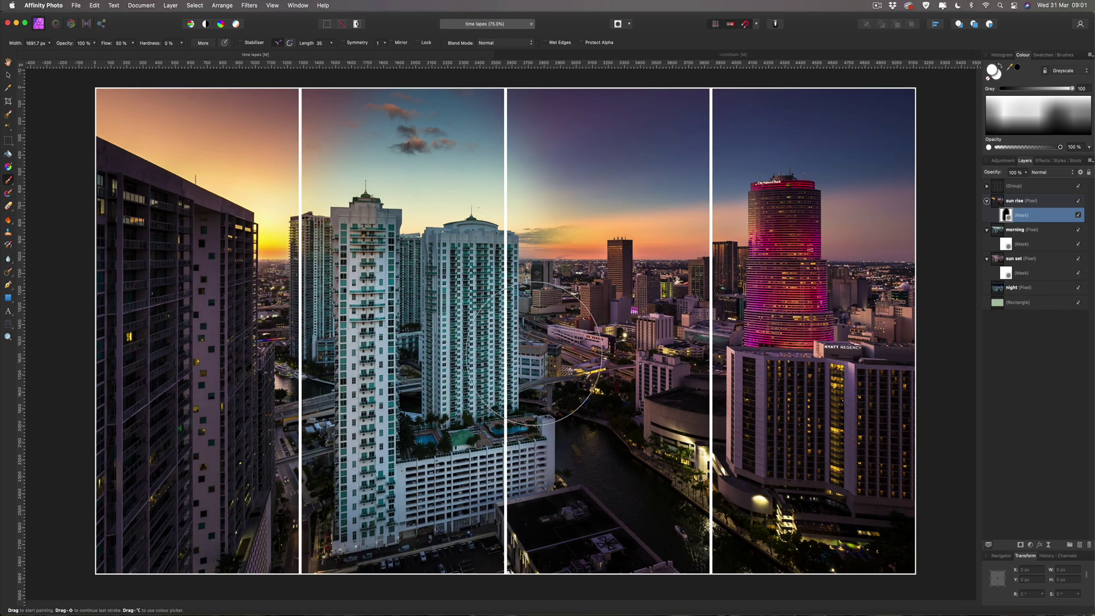
{"action": "mouse_move", "coordinate": [513, 562]}
{"action": "left_mouse_down"}
{"action": "mouse_move", "coordinate": [502, 24]}
{"action": "mouse_move", "coordinate": [392, 12]}
{"action": "mouse_move", "coordinate": [342, 286]}
{"action": "left_mouse_up"}
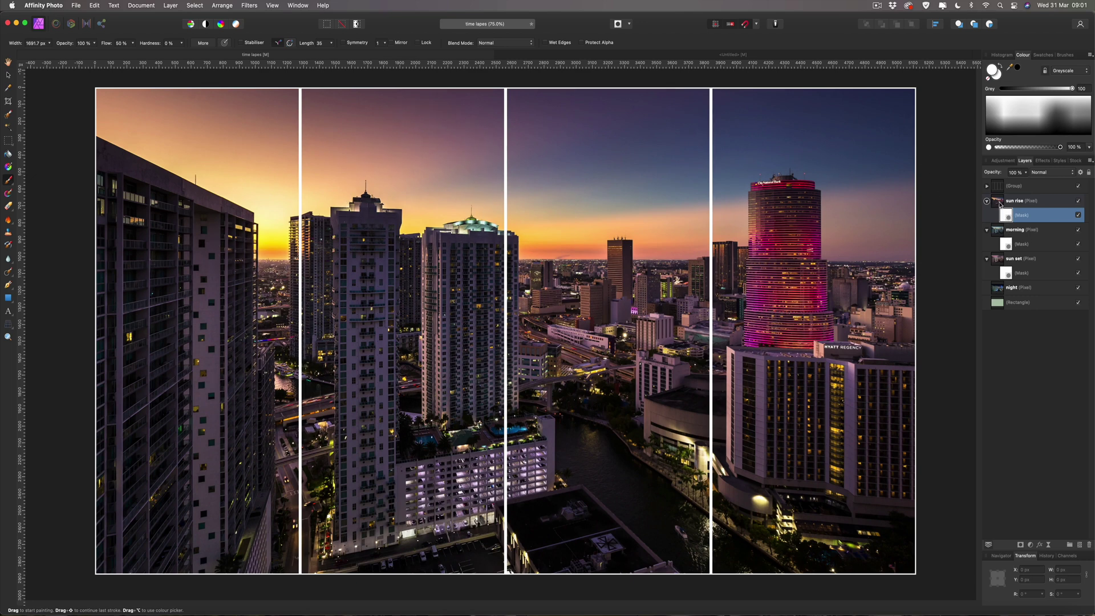
{"action": "left_click", "coordinate": [1000, 202]}
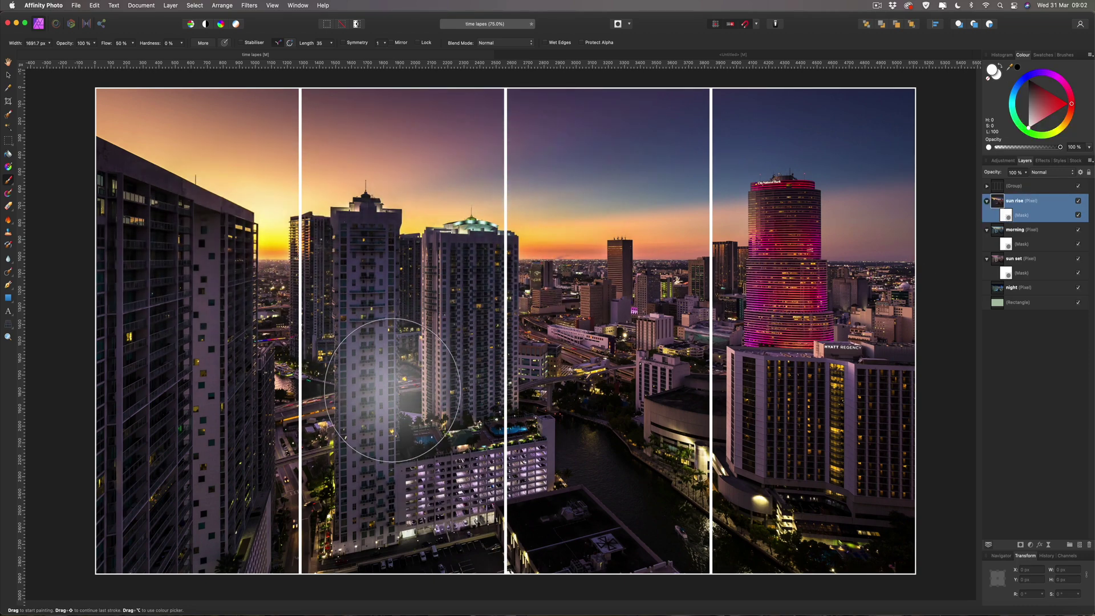
{"action": "left_click", "coordinate": [1007, 215]}
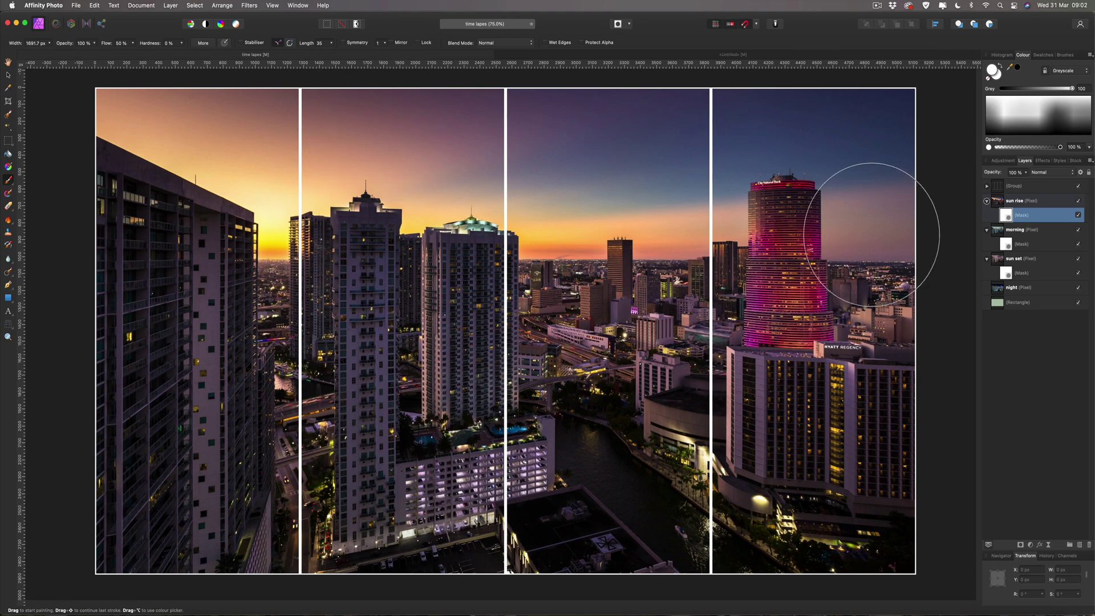
Paint black on the sun rise mask across the second, third and fourth quarters, reducing the brush width to 1374 px
{"action": "left_click", "coordinate": [1015, 68]}
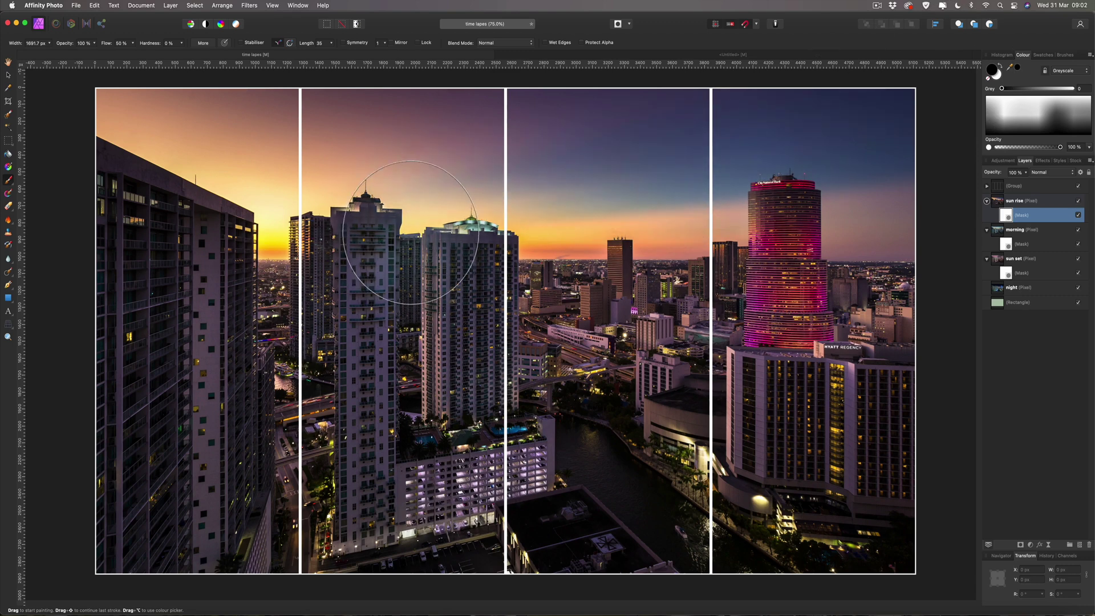
{"action": "left_click_drag", "start_coordinate": [378, 122], "coordinate": [373, 86]}
{"action": "key", "text": "bracketleft"}
{"action": "key", "text": "bracketleft"}
{"action": "mouse_move", "coordinate": [369, 113]}
{"action": "left_mouse_down"}
{"action": "mouse_move", "coordinate": [361, 69]}
{"action": "mouse_move", "coordinate": [359, 593]}
{"action": "mouse_move", "coordinate": [408, 166]}
{"action": "mouse_move", "coordinate": [445, 291]}
{"action": "mouse_move", "coordinate": [439, 582]}
{"action": "mouse_move", "coordinate": [464, 74]}
{"action": "mouse_move", "coordinate": [513, 502]}
{"action": "mouse_move", "coordinate": [549, 49]}
{"action": "mouse_move", "coordinate": [588, 548]}
{"action": "mouse_move", "coordinate": [648, 49]}
{"action": "mouse_move", "coordinate": [684, 468]}
{"action": "mouse_move", "coordinate": [777, 44]}
{"action": "mouse_move", "coordinate": [790, 547]}
{"action": "mouse_move", "coordinate": [861, 147]}
{"action": "mouse_move", "coordinate": [879, 473]}
{"action": "mouse_move", "coordinate": [880, 44]}
{"action": "mouse_move", "coordinate": [836, 542]}
{"action": "mouse_move", "coordinate": [768, 146]}
{"action": "mouse_move", "coordinate": [916, 69]}
{"action": "mouse_move", "coordinate": [880, 489]}
{"action": "mouse_move", "coordinate": [733, 51]}
{"action": "mouse_move", "coordinate": [641, 142]}
{"action": "mouse_move", "coordinate": [520, 11]}
{"action": "mouse_move", "coordinate": [471, 400]}
{"action": "mouse_move", "coordinate": [502, 147]}
{"action": "mouse_move", "coordinate": [391, 110]}
{"action": "mouse_move", "coordinate": [384, 312]}
{"action": "mouse_move", "coordinate": [342, 445]}
{"action": "mouse_move", "coordinate": [367, 550]}
{"action": "mouse_move", "coordinate": [599, 402]}
{"action": "mouse_move", "coordinate": [614, 342]}
{"action": "mouse_move", "coordinate": [635, 329]}
{"action": "left_mouse_up"}
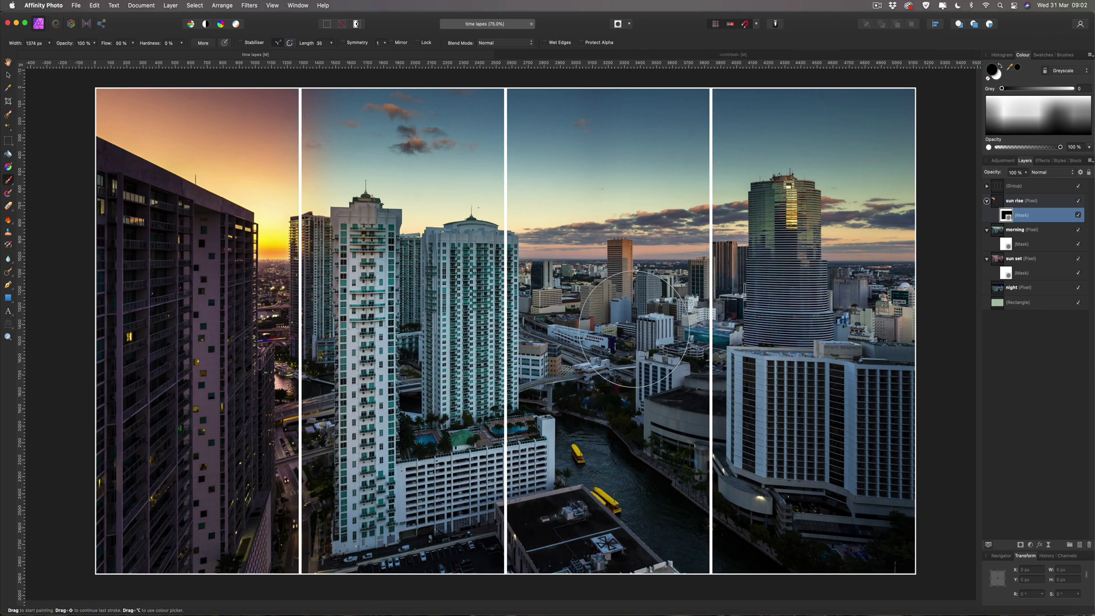
Paint black on the morning mask across the third and fourth quarters to reveal the sun set photo
{"action": "left_click", "coordinate": [1001, 231]}
{"action": "left_click", "coordinate": [1007, 245]}
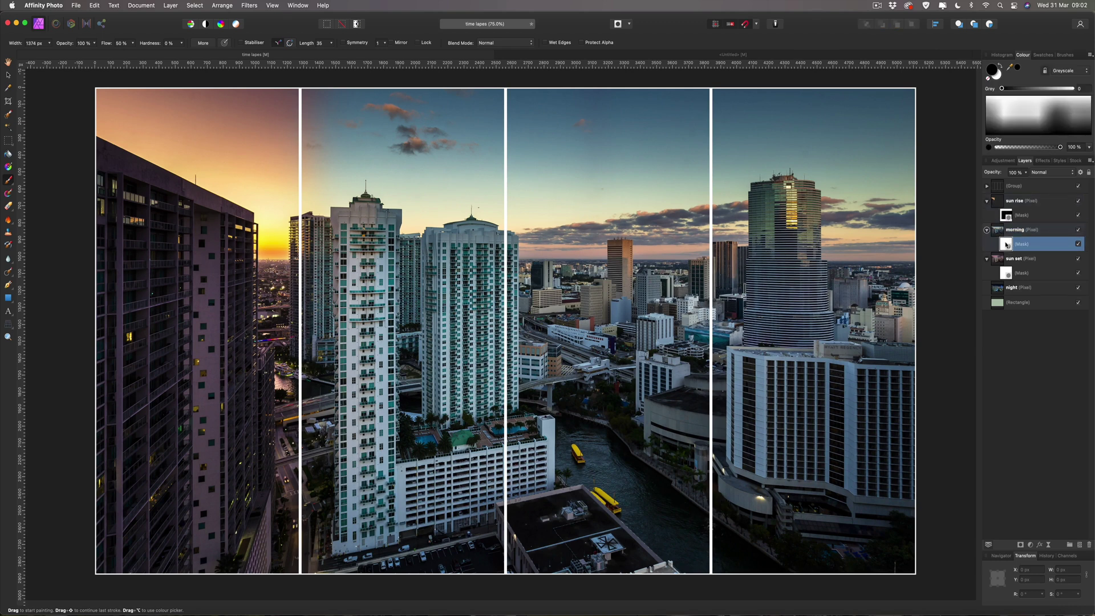
{"action": "left_click", "coordinate": [560, 122]}
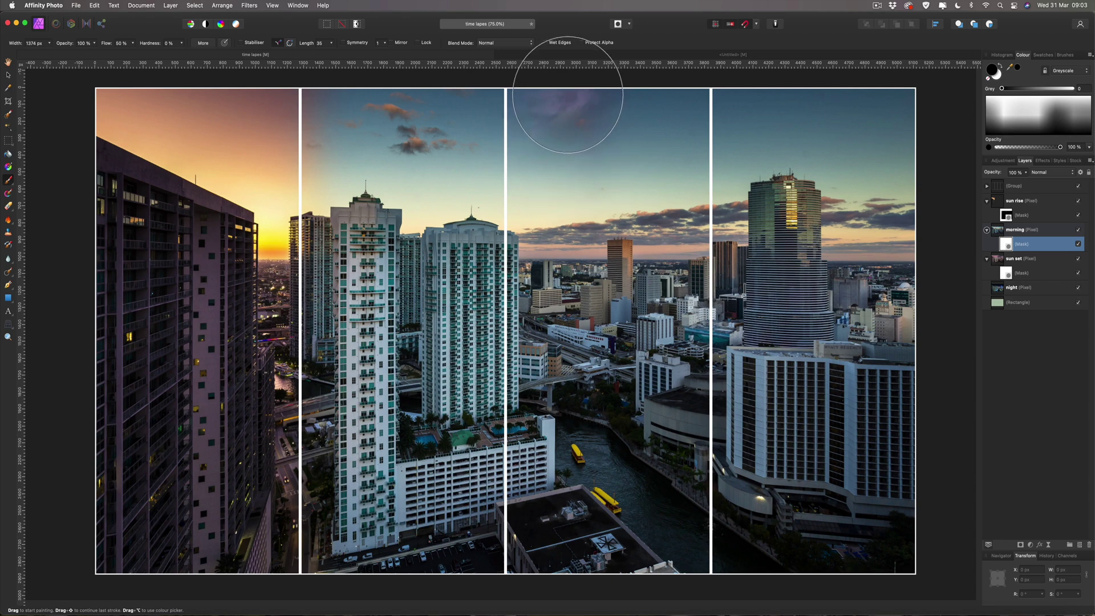
{"action": "left_click_drag", "start_coordinate": [567, 91], "coordinate": [565, 282]}
{"action": "left_click_drag", "start_coordinate": [571, 379], "coordinate": [572, 535]}
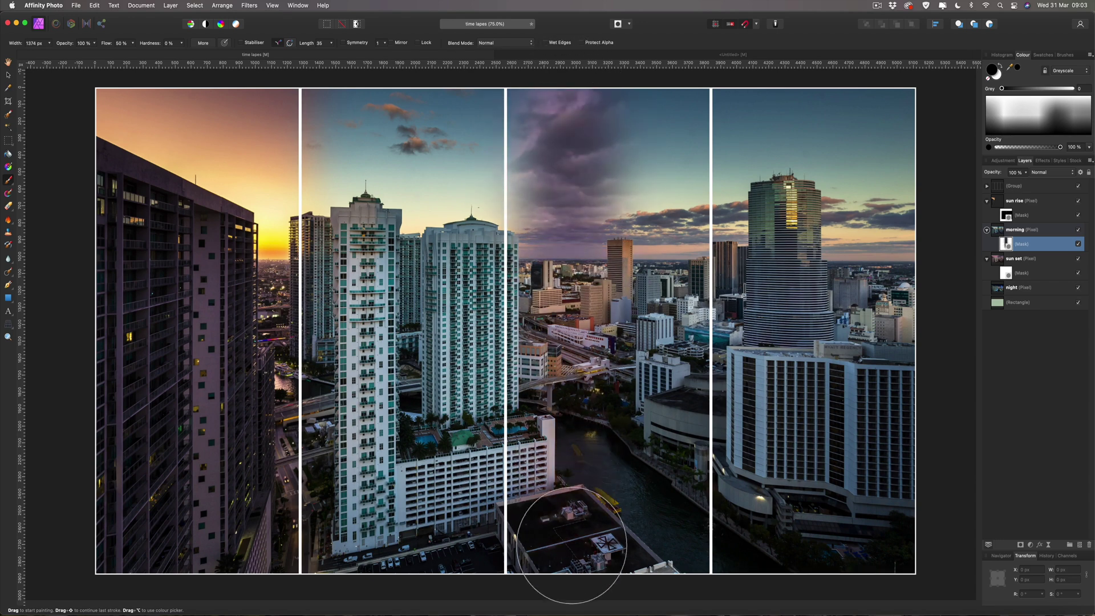
{"action": "mouse_move", "coordinate": [580, 492]}
{"action": "left_mouse_down"}
{"action": "mouse_move", "coordinate": [591, 171]}
{"action": "mouse_move", "coordinate": [656, 120]}
{"action": "mouse_move", "coordinate": [648, 525]}
{"action": "mouse_move", "coordinate": [664, 109]}
{"action": "mouse_move", "coordinate": [678, 613]}
{"action": "mouse_move", "coordinate": [714, 146]}
{"action": "mouse_move", "coordinate": [749, 463]}
{"action": "mouse_move", "coordinate": [774, 197]}
{"action": "mouse_move", "coordinate": [824, 160]}
{"action": "mouse_move", "coordinate": [844, 188]}
{"action": "mouse_move", "coordinate": [884, 409]}
{"action": "left_mouse_up"}
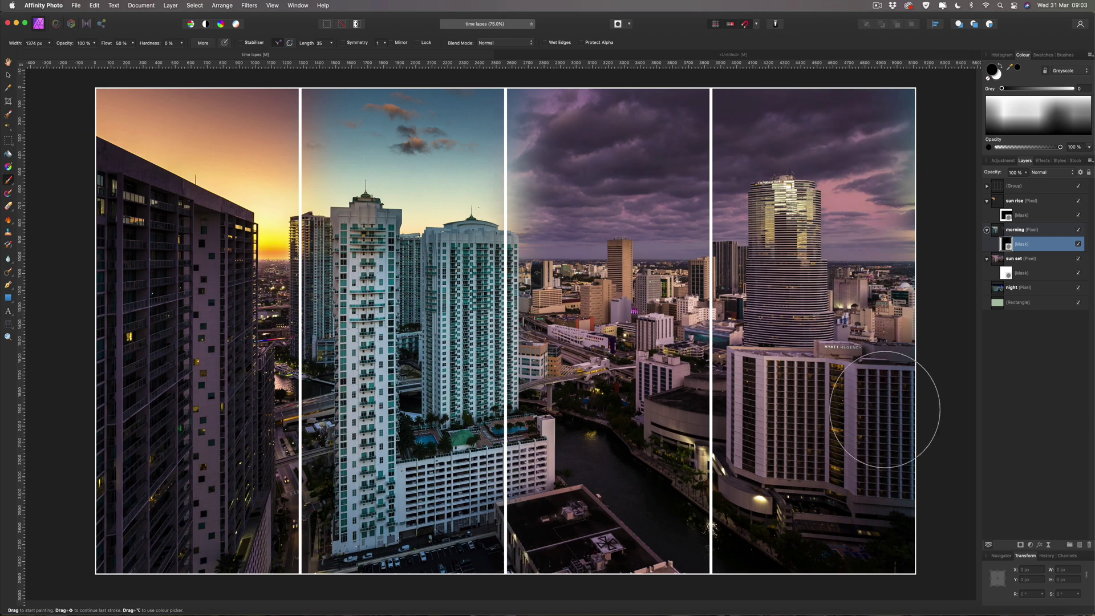
{"action": "mouse_move", "coordinate": [922, 530]}
{"action": "left_mouse_down"}
{"action": "mouse_move", "coordinate": [902, 110]}
{"action": "mouse_move", "coordinate": [889, 416]}
{"action": "mouse_move", "coordinate": [888, 392]}
{"action": "left_mouse_up"}
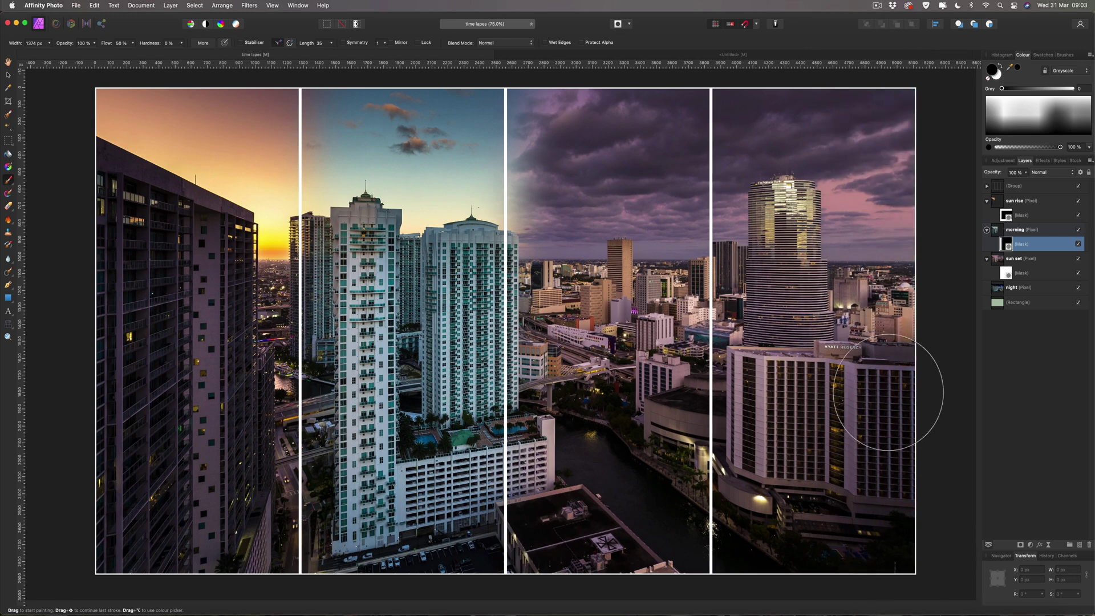
Paint black on the sun set mask over the fourth quarter to reveal the night photo, and hide the white-outlined rectangle group
{"action": "left_click", "coordinate": [1007, 274]}
{"action": "mouse_move", "coordinate": [800, 178]}
{"action": "left_mouse_down"}
{"action": "mouse_move", "coordinate": [770, 127]}
{"action": "mouse_move", "coordinate": [746, 128]}
{"action": "mouse_move", "coordinate": [774, 118]}
{"action": "mouse_move", "coordinate": [770, 110]}
{"action": "mouse_move", "coordinate": [782, 567]}
{"action": "mouse_move", "coordinate": [794, 159]}
{"action": "mouse_move", "coordinate": [822, 388]}
{"action": "mouse_move", "coordinate": [837, 385]}
{"action": "mouse_move", "coordinate": [836, 98]}
{"action": "mouse_move", "coordinate": [861, 538]}
{"action": "mouse_move", "coordinate": [868, 293]}
{"action": "mouse_move", "coordinate": [899, 104]}
{"action": "left_mouse_up"}
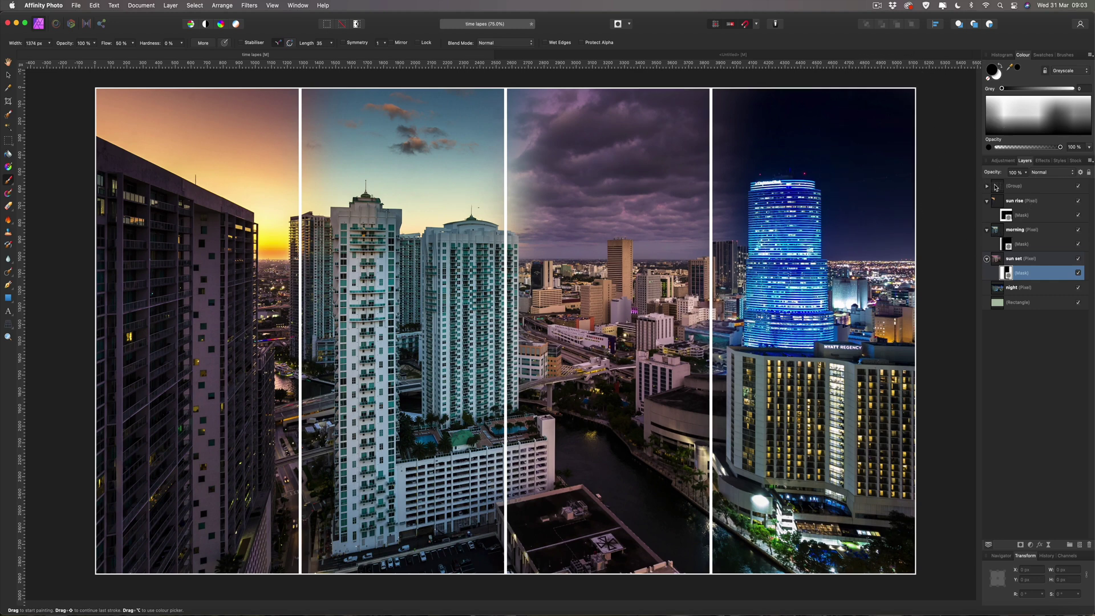
{"action": "left_click", "coordinate": [1079, 187]}
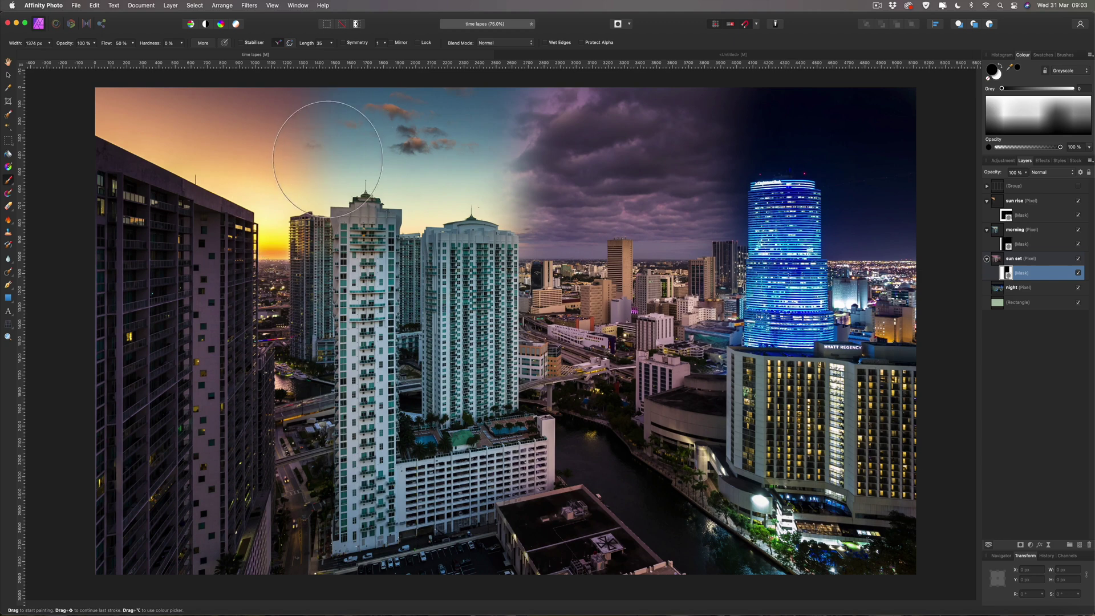
{"action": "mouse_move", "coordinate": [485, 141]}
{"action": "left_mouse_down"}
{"action": "mouse_move", "coordinate": [679, 146]}
{"action": "mouse_move", "coordinate": [593, 151]}
{"action": "left_mouse_up"}
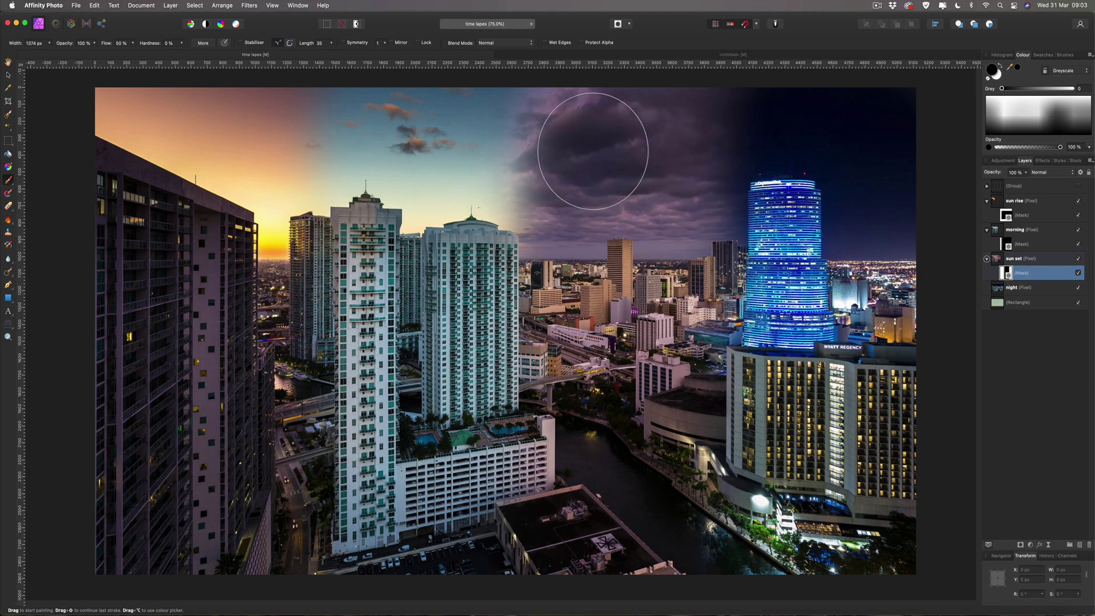
{"action": "left_click", "coordinate": [593, 151]}
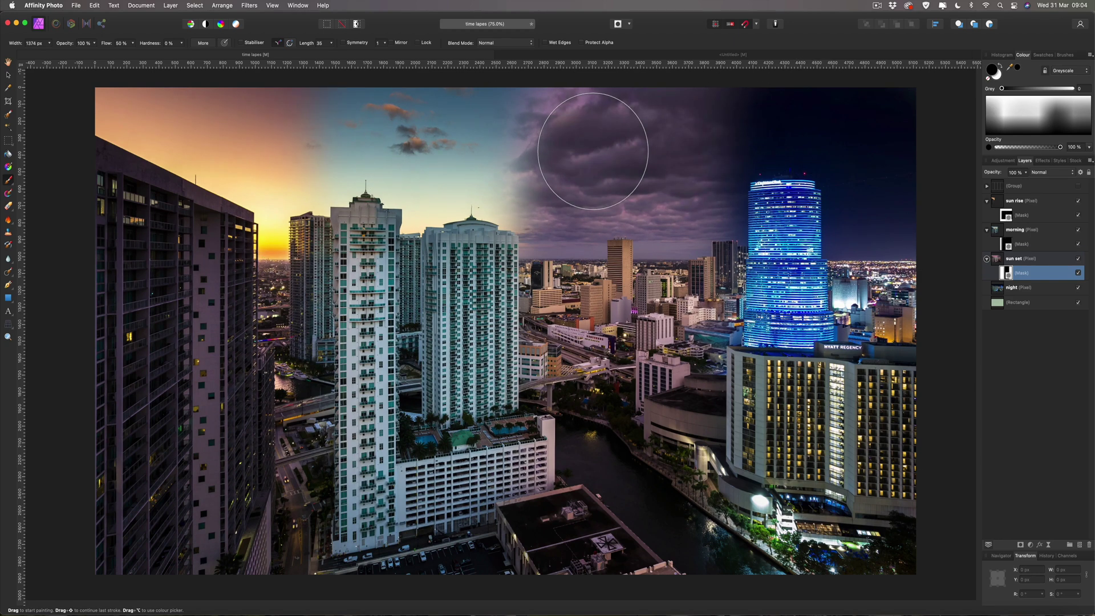
{"action": "mouse_move", "coordinate": [593, 151]}
{"action": "left_mouse_down"}
{"action": "mouse_move", "coordinate": [657, 137]}
{"action": "mouse_move", "coordinate": [481, 178]}
{"action": "mouse_move", "coordinate": [505, 101]}
{"action": "mouse_move", "coordinate": [540, 188]}
{"action": "left_mouse_up"}
Soften the sun rise mask's edge between the first and second quarters with a 440.5 px black brush at 30% opacity
{"action": "key", "text": "bracketleft"}
{"action": "key", "text": "bracketleft"}
{"action": "key", "text": "bracketleft"}
{"action": "key", "text": "bracketleft"}
{"action": "key", "text": "bracketleft"}
{"action": "key", "text": "bracketleft"}
{"action": "key", "text": "bracketleft"}
{"action": "left_click", "coordinate": [1007, 216]}
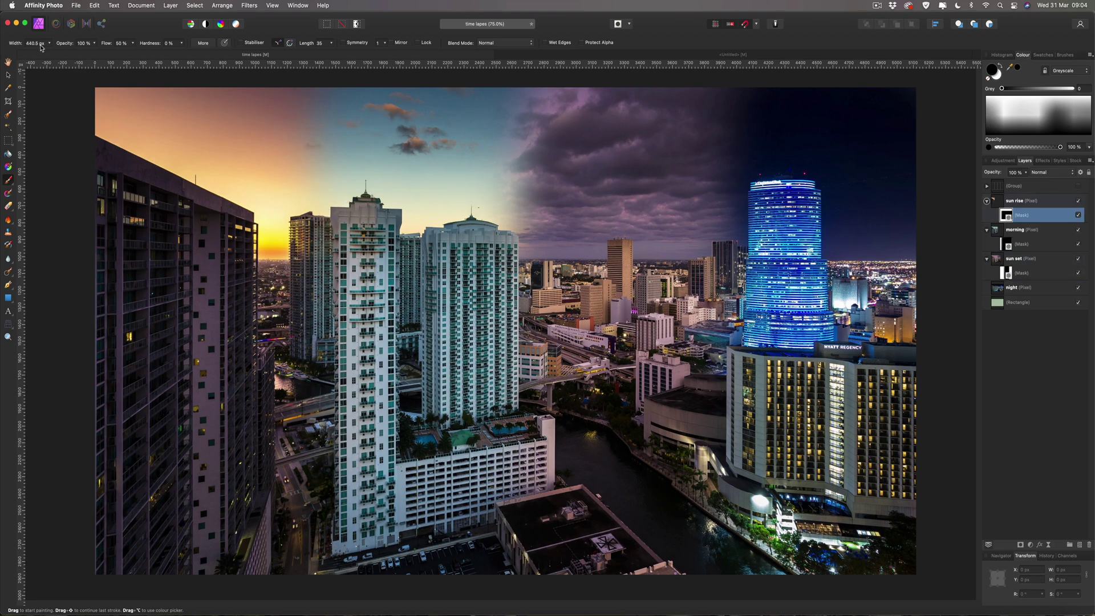
{"action": "left_click", "coordinate": [94, 43]}
{"action": "left_click_drag", "start_coordinate": [94, 53], "coordinate": [44, 55]}
{"action": "left_click", "coordinate": [96, 45]}
{"action": "mouse_move", "coordinate": [312, 100]}
{"action": "left_mouse_down"}
{"action": "mouse_move", "coordinate": [323, 117]}
{"action": "mouse_move", "coordinate": [306, 162]}
{"action": "mouse_move", "coordinate": [334, 173]}
{"action": "mouse_move", "coordinate": [300, 195]}
{"action": "mouse_move", "coordinate": [299, 232]}
{"action": "mouse_move", "coordinate": [322, 282]}
{"action": "mouse_move", "coordinate": [293, 302]}
{"action": "mouse_move", "coordinate": [322, 341]}
{"action": "mouse_move", "coordinate": [299, 381]}
{"action": "mouse_move", "coordinate": [308, 423]}
{"action": "mouse_move", "coordinate": [276, 436]}
{"action": "mouse_move", "coordinate": [322, 505]}
{"action": "mouse_move", "coordinate": [306, 550]}
{"action": "mouse_move", "coordinate": [306, 518]}
{"action": "left_mouse_up"}
{"action": "mouse_move", "coordinate": [305, 93]}
{"action": "left_mouse_down"}
{"action": "mouse_move", "coordinate": [329, 126]}
{"action": "mouse_move", "coordinate": [295, 142]}
{"action": "mouse_move", "coordinate": [327, 171]}
{"action": "mouse_move", "coordinate": [305, 191]}
{"action": "mouse_move", "coordinate": [323, 215]}
{"action": "mouse_move", "coordinate": [302, 259]}
{"action": "left_mouse_up"}
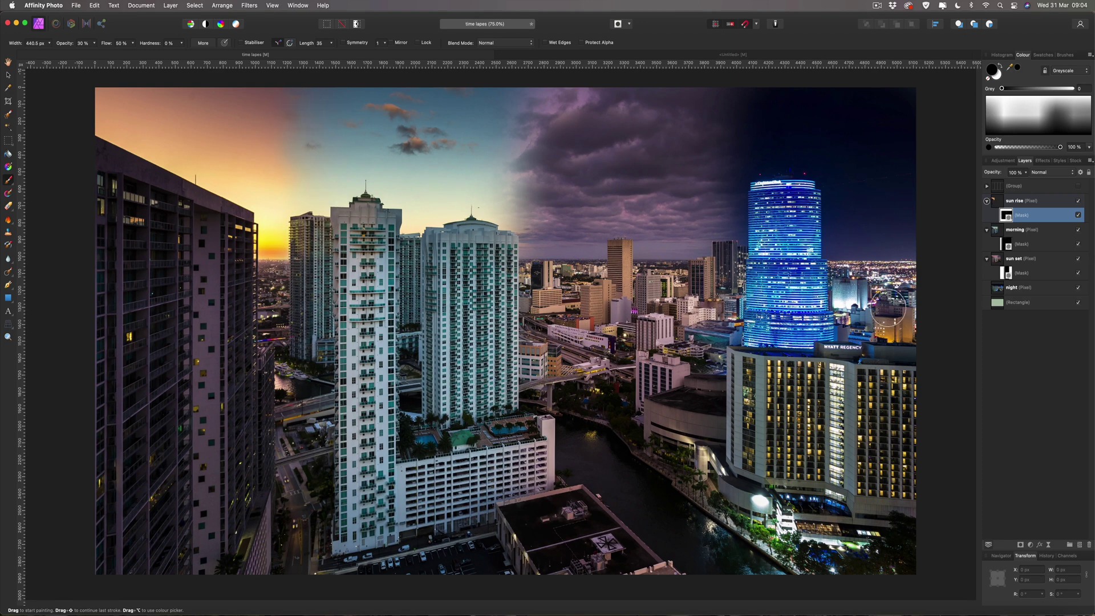
Soften the morning mask's edge between the second and third quarters, and adjust the brush size for the sun set mask's edge
{"action": "left_click", "coordinate": [1011, 246]}
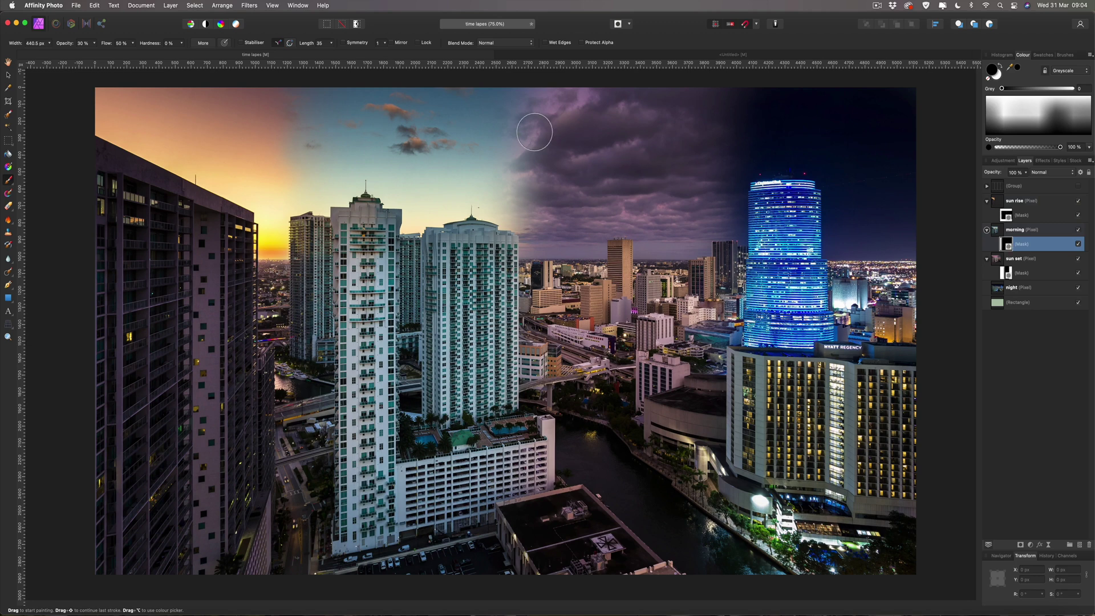
{"action": "mouse_move", "coordinate": [523, 110]}
{"action": "left_mouse_down"}
{"action": "mouse_move", "coordinate": [478, 114]}
{"action": "mouse_move", "coordinate": [520, 133]}
{"action": "mouse_move", "coordinate": [542, 165]}
{"action": "mouse_move", "coordinate": [497, 183]}
{"action": "mouse_move", "coordinate": [491, 206]}
{"action": "mouse_move", "coordinate": [520, 217]}
{"action": "mouse_move", "coordinate": [531, 246]}
{"action": "mouse_move", "coordinate": [505, 282]}
{"action": "mouse_move", "coordinate": [522, 322]}
{"action": "mouse_move", "coordinate": [482, 348]}
{"action": "mouse_move", "coordinate": [502, 393]}
{"action": "mouse_move", "coordinate": [519, 396]}
{"action": "mouse_move", "coordinate": [508, 447]}
{"action": "mouse_move", "coordinate": [537, 509]}
{"action": "mouse_move", "coordinate": [513, 533]}
{"action": "mouse_move", "coordinate": [508, 562]}
{"action": "mouse_move", "coordinate": [537, 434]}
{"action": "mouse_move", "coordinate": [523, 281]}
{"action": "left_mouse_up"}
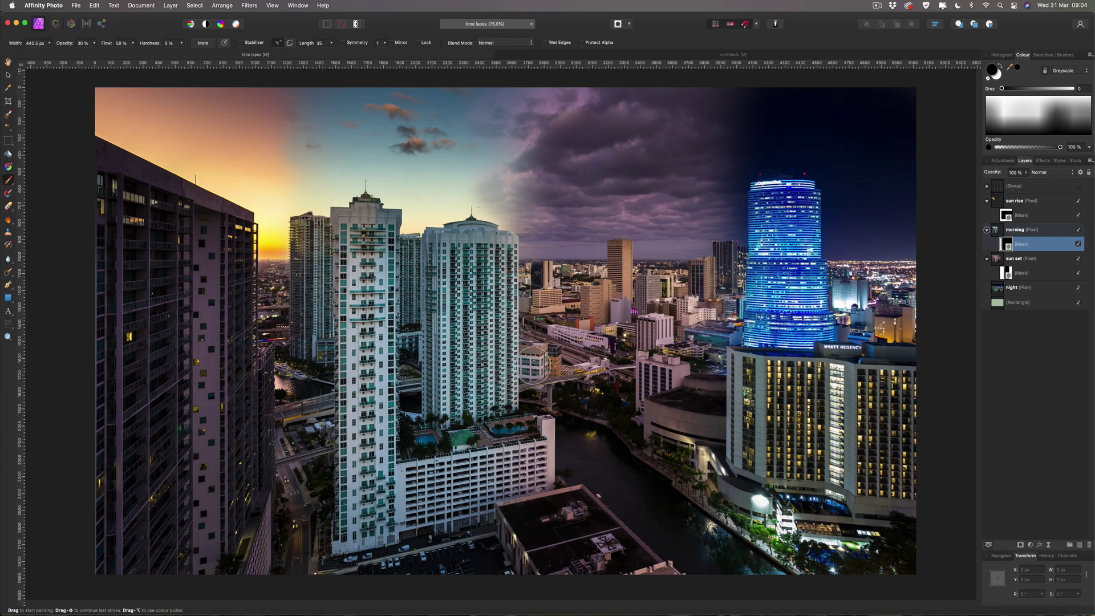
{"action": "left_click", "coordinate": [1009, 274]}
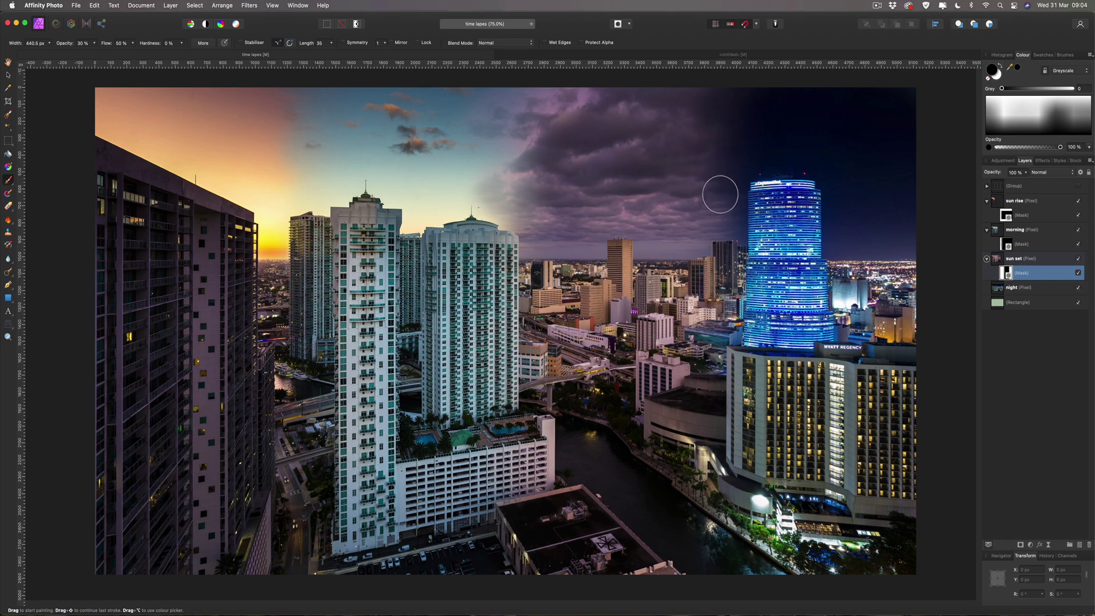
{"action": "key", "text": "bracketright"}
{"action": "key", "text": "bracketright"}
{"action": "key", "text": "bracketright"}
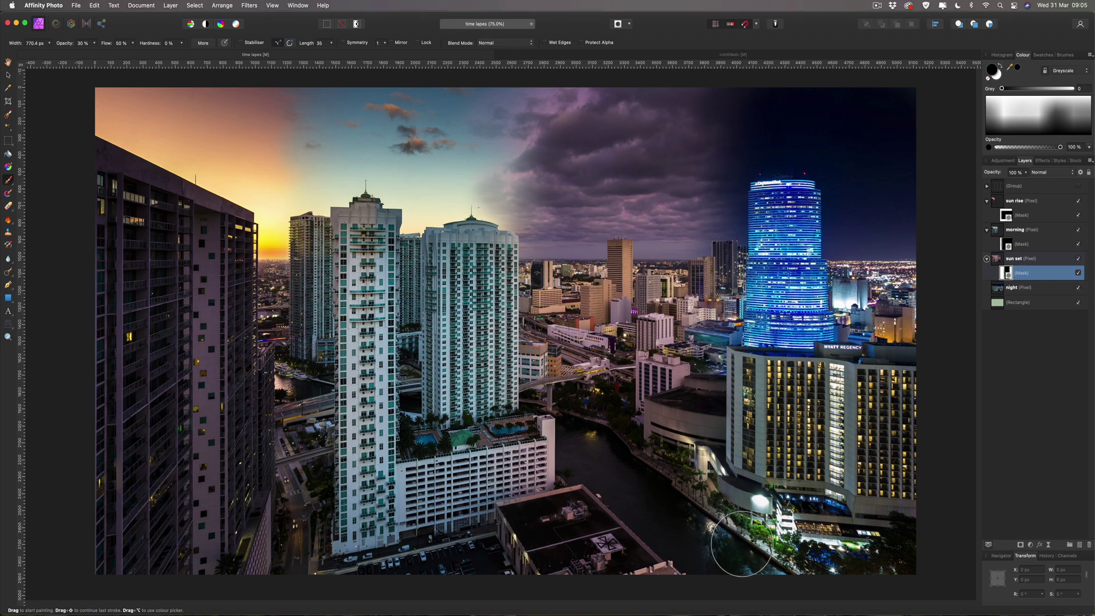
{"action": "key", "text": "bracketleft"}
{"action": "key", "text": "bracketleft"}
{"action": "key", "text": "bracketleft"}
Delete the masks from the sun rise, morning and sun set layers and clear the selection
{"action": "left_click", "coordinate": [9, 76]}
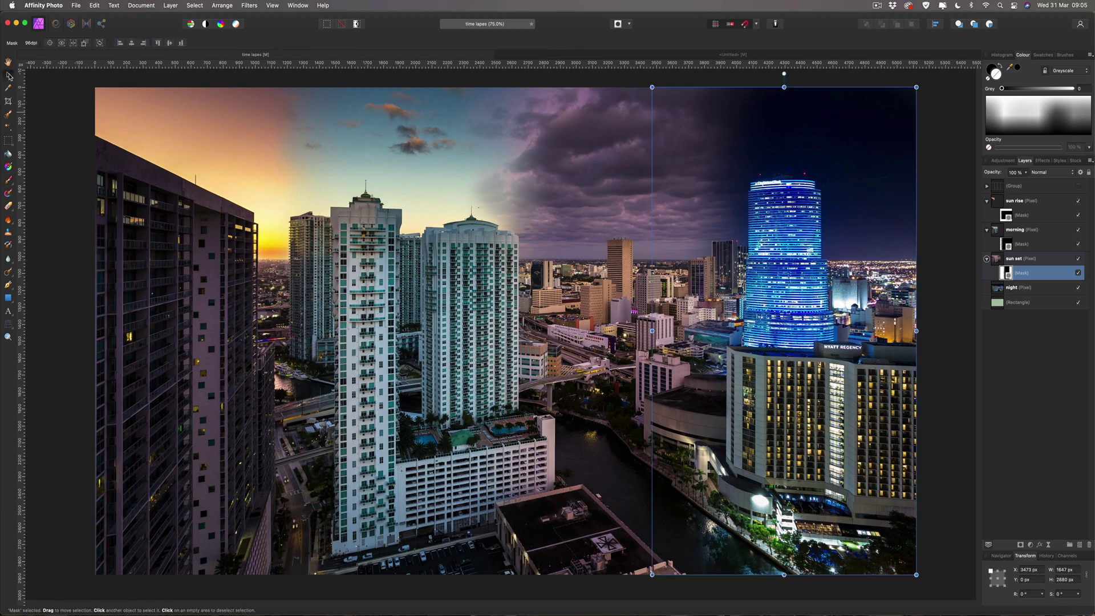
{"action": "left_click", "coordinate": [1008, 217]}
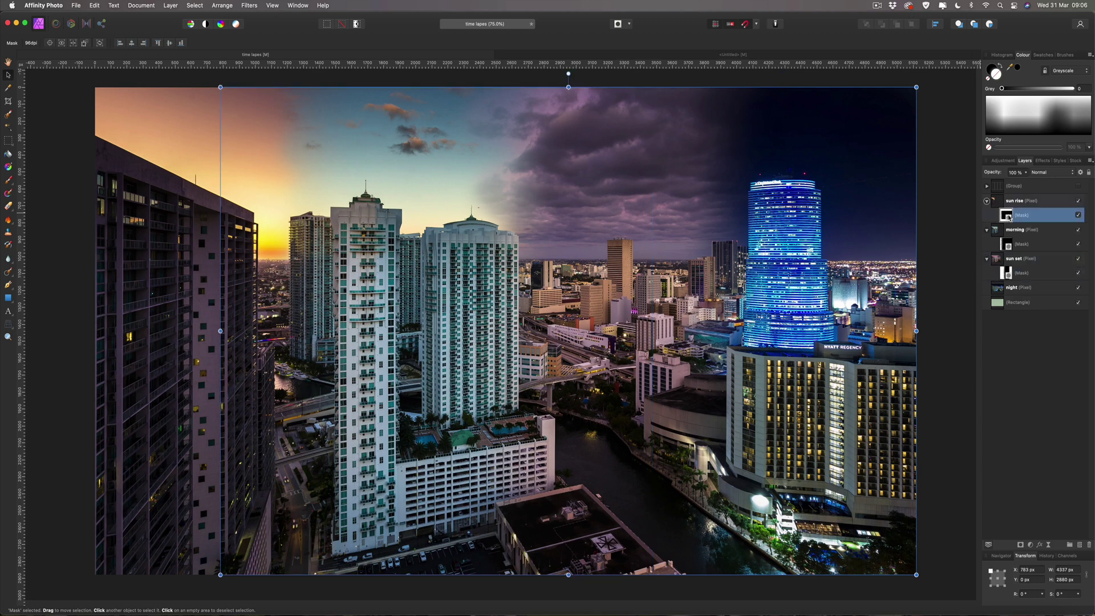
{"action": "key", "text": "Delete"}
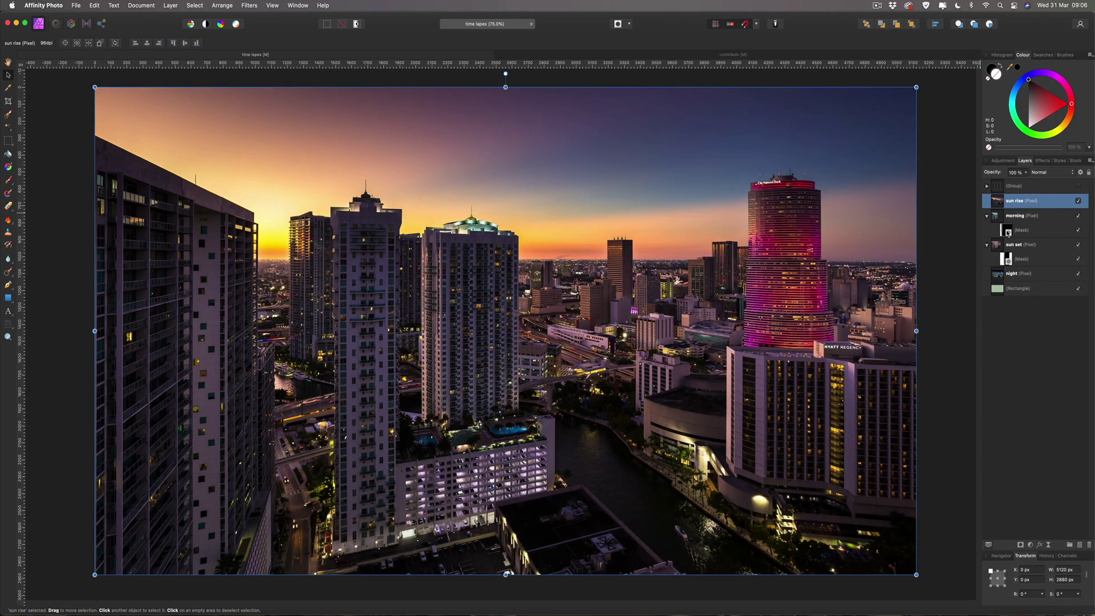
{"action": "left_click", "coordinate": [1007, 230]}
{"action": "key", "text": "Delete"}
{"action": "left_click", "coordinate": [1007, 245]}
{"action": "key", "text": "Delete"}
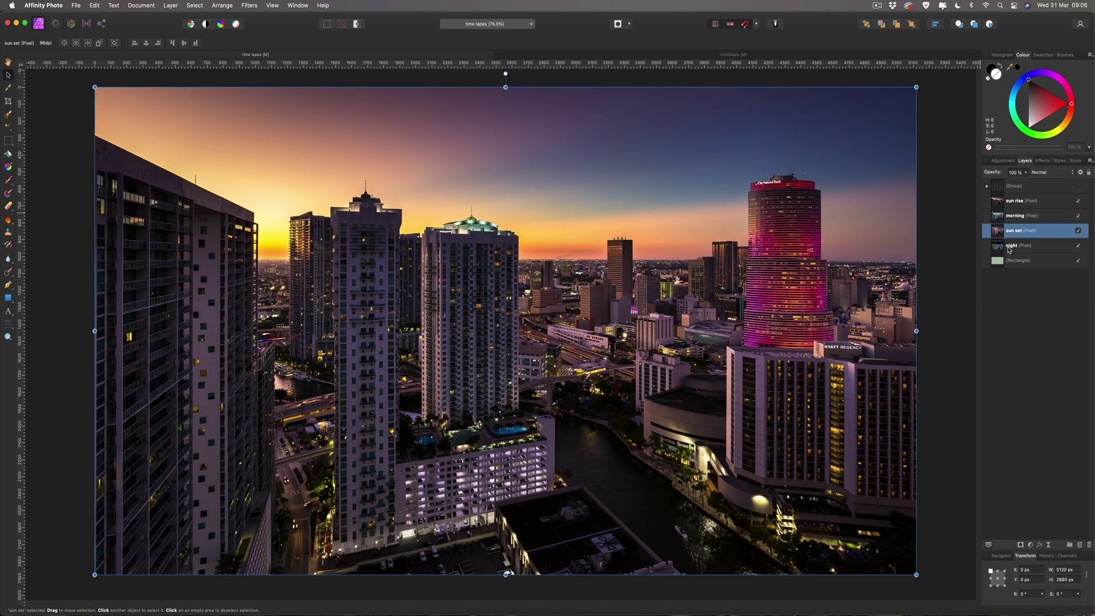
{"action": "left_click", "coordinate": [1015, 306]}
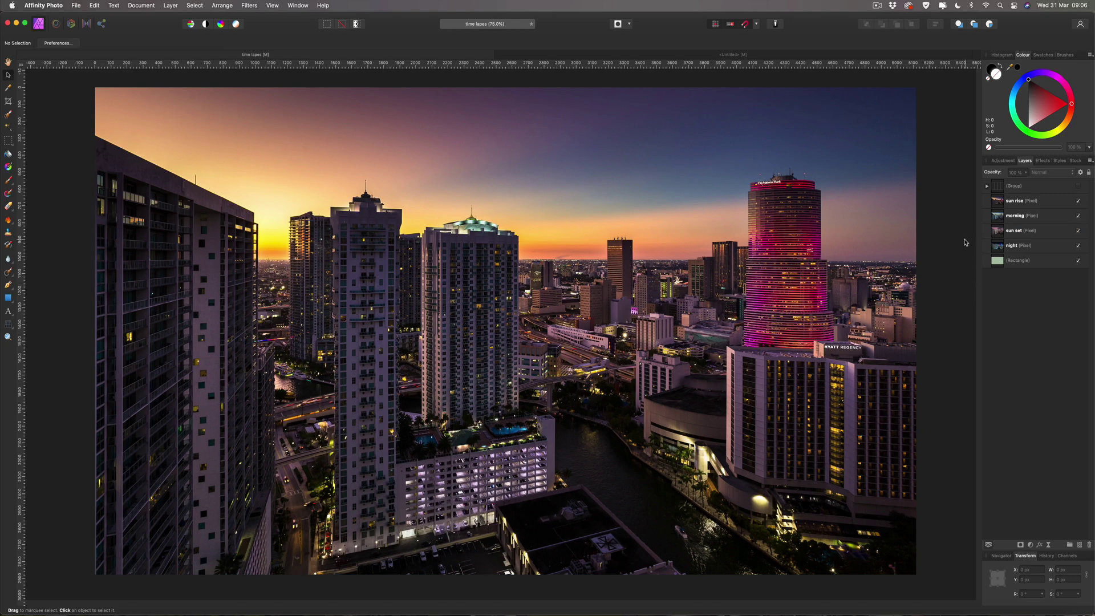
Show the white-outlined rectangle group again and expand it to list its four rectangles
{"action": "left_click", "coordinate": [1079, 187]}
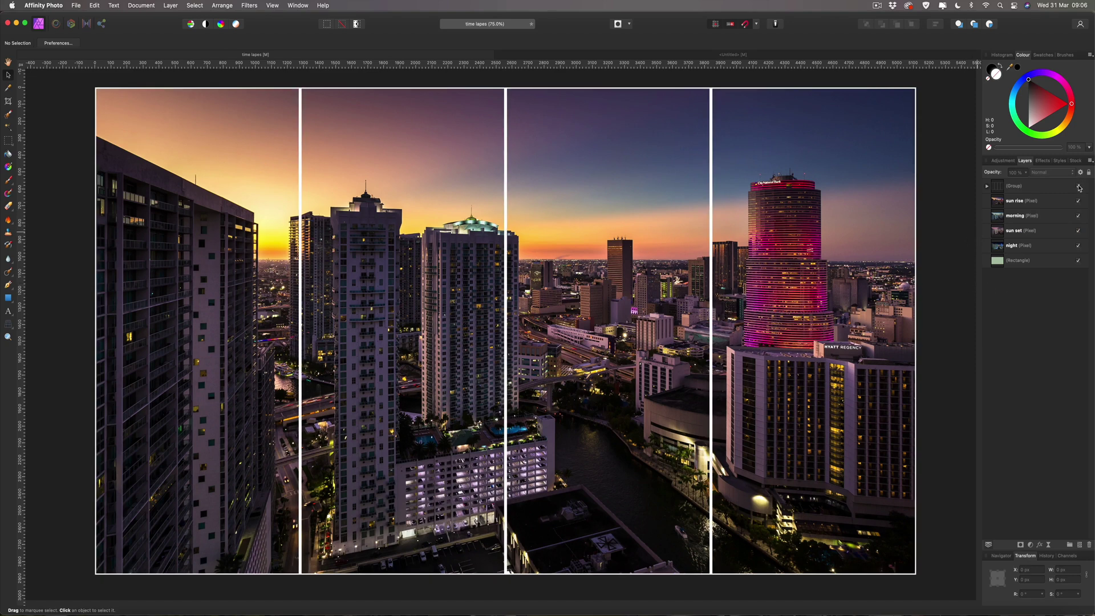
{"action": "left_click", "coordinate": [1035, 188]}
{"action": "left_click", "coordinate": [987, 186]}
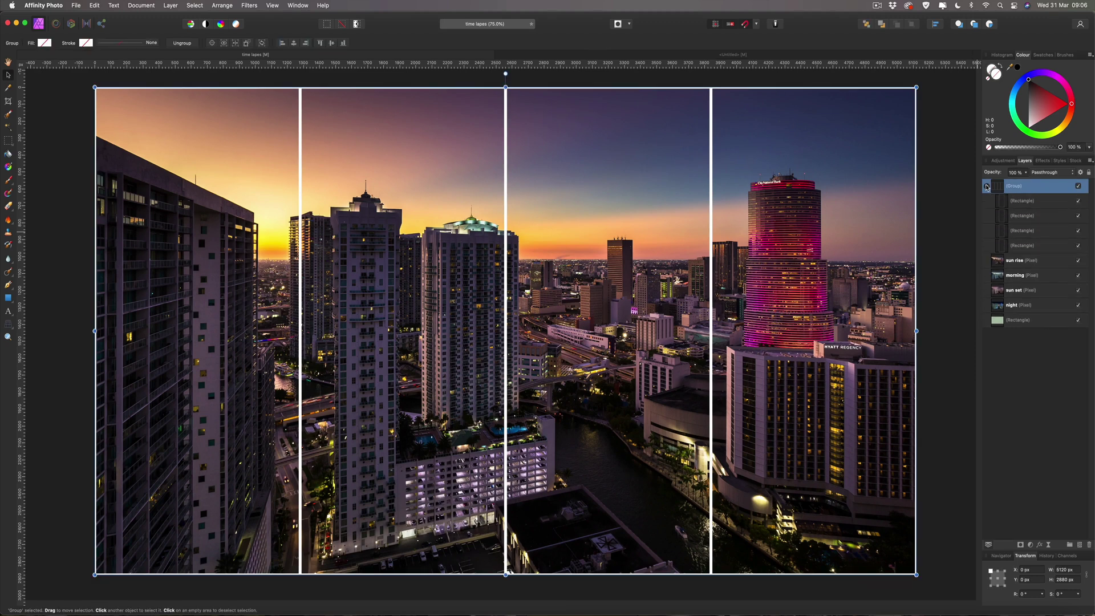
Go through the sun rise, morning, sun set and night photo layers, ending with the sun rise layer selected
{"action": "left_click", "coordinate": [1008, 262]}
{"action": "left_click", "coordinate": [1009, 275]}
{"action": "left_click", "coordinate": [1010, 290]}
{"action": "left_click", "coordinate": [1011, 305]}
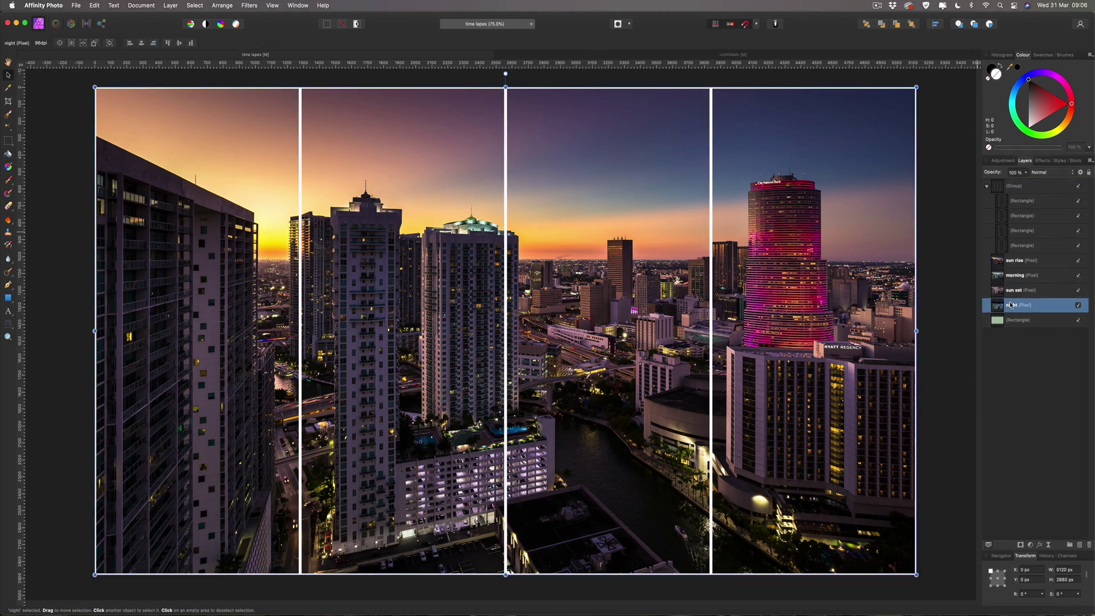
{"action": "left_click", "coordinate": [1012, 263]}
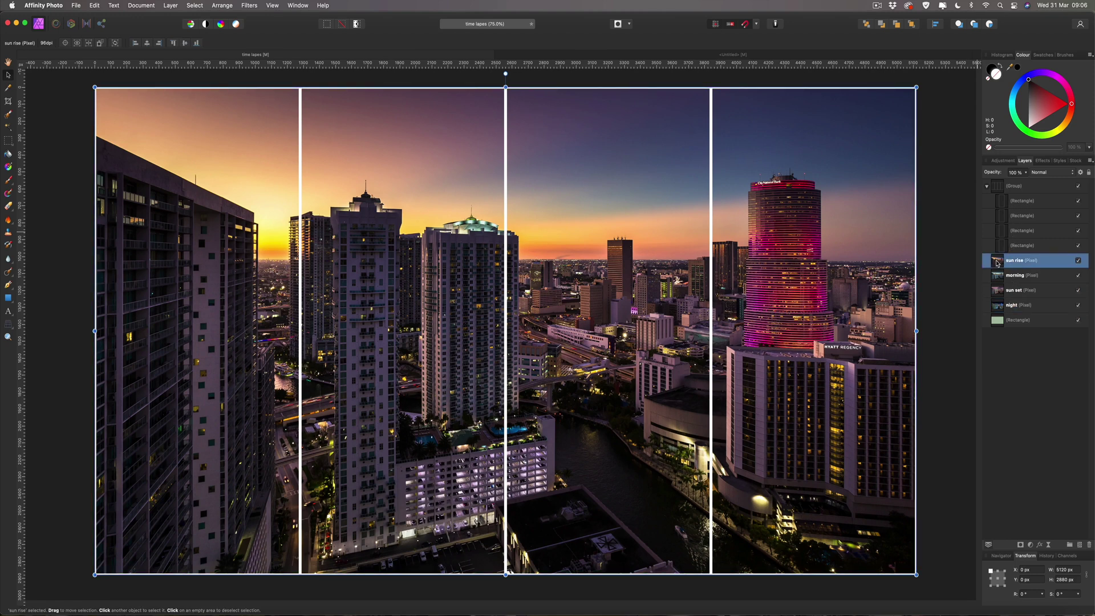
Nest the sun rise, morning, sun set and night photos inside the four rectangles, one photo per rectangle, and clear the selection
{"action": "left_click_drag", "start_coordinate": [997, 263], "coordinate": [1027, 212]}
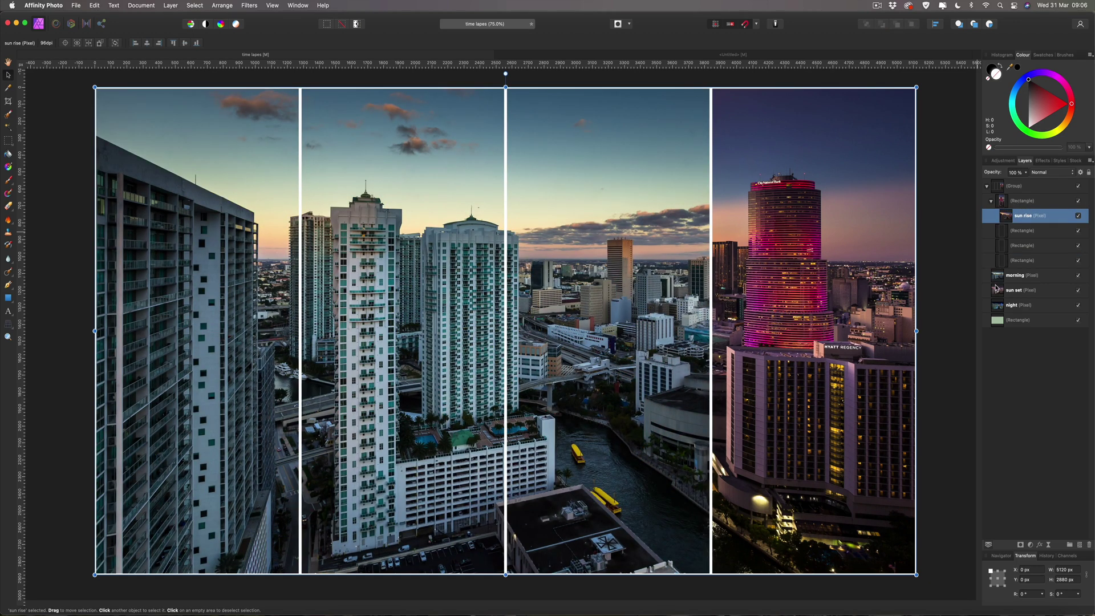
{"action": "left_click_drag", "start_coordinate": [996, 276], "coordinate": [1003, 239]}
{"action": "left_click_drag", "start_coordinate": [999, 278], "coordinate": [1029, 263]}
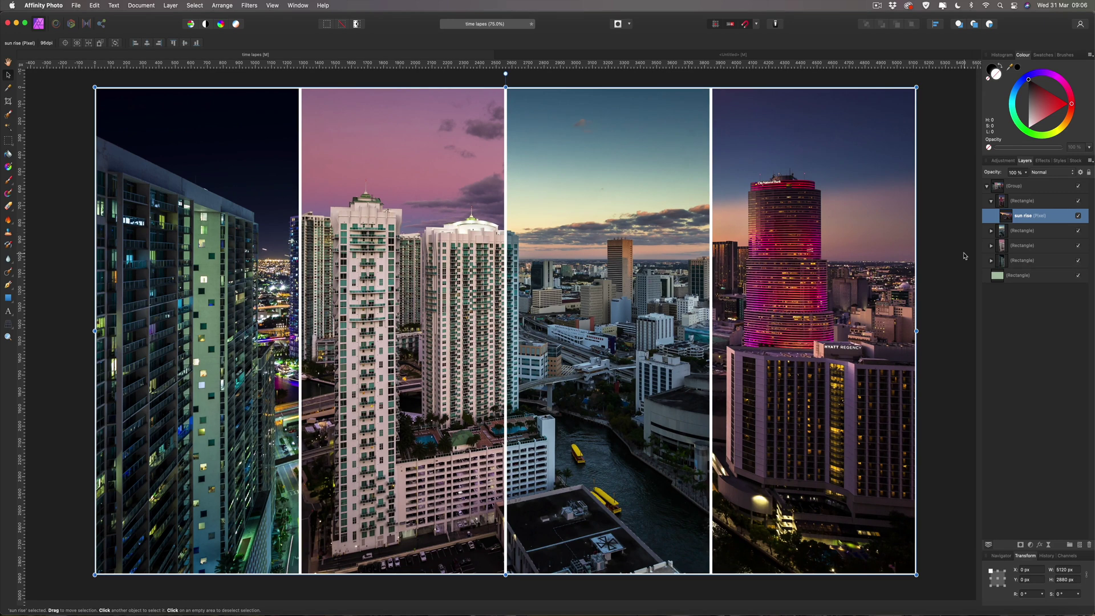
{"action": "left_click", "coordinate": [957, 253]}
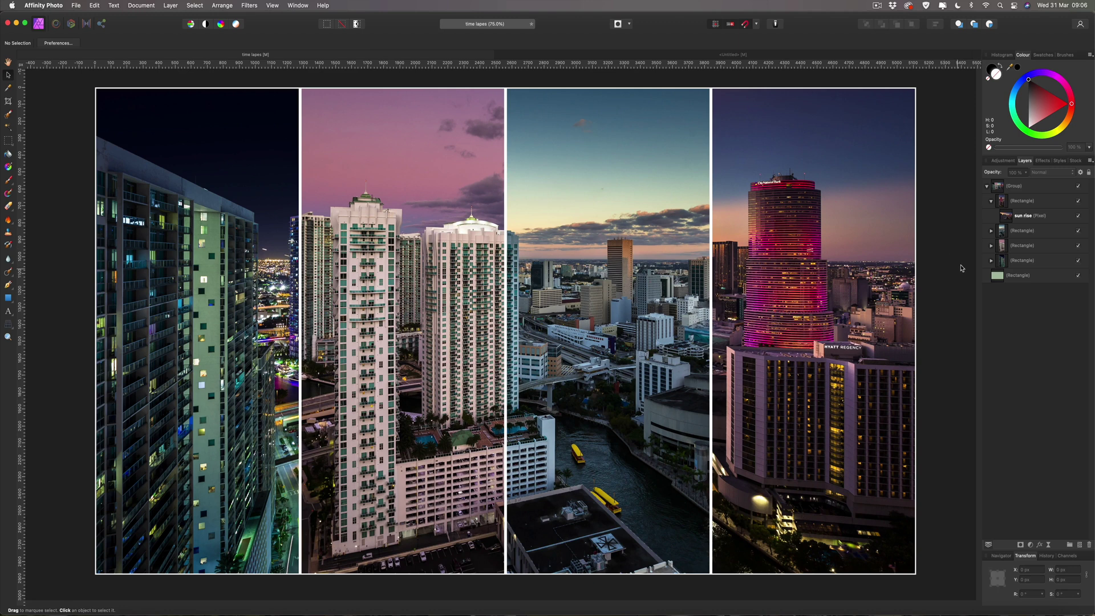
Set the outline width of the whole rectangle group to 10 pt
{"action": "left_click", "coordinate": [1014, 187]}
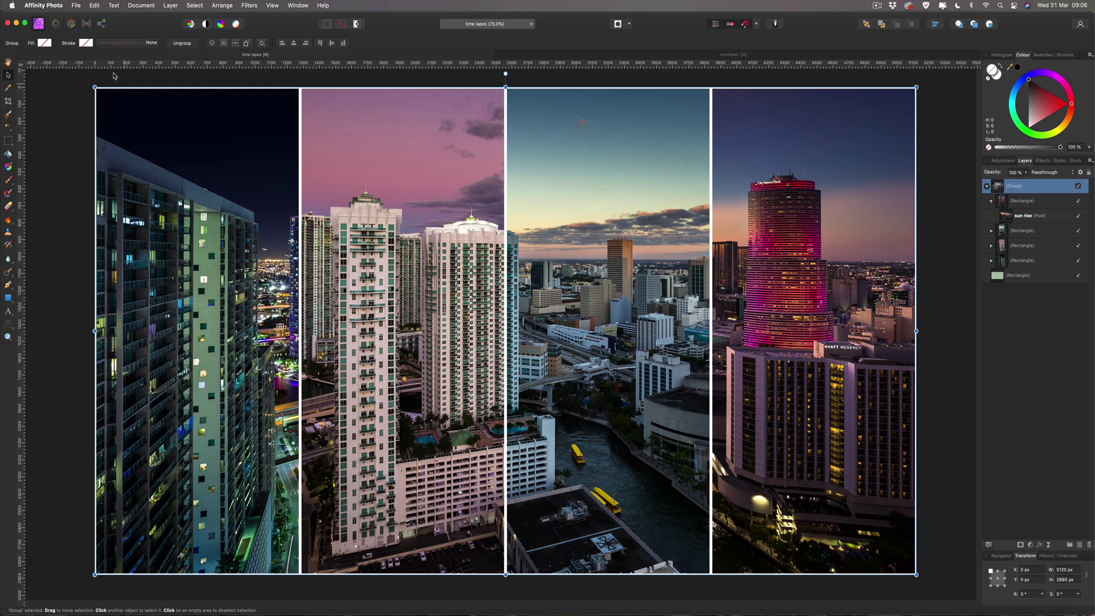
{"action": "left_click", "coordinate": [130, 44]}
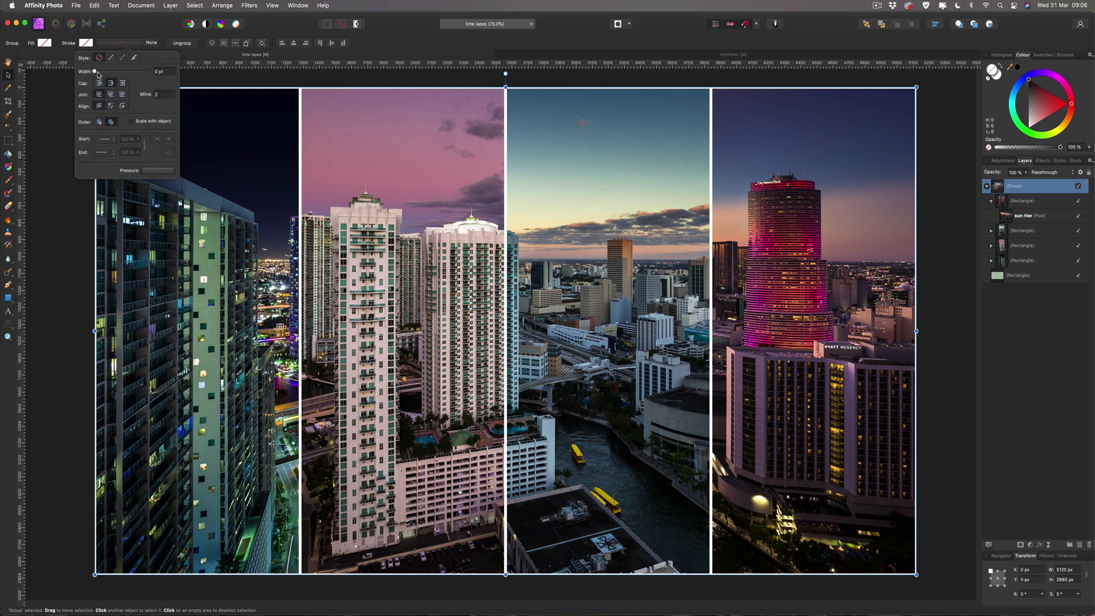
{"action": "left_click_drag", "start_coordinate": [95, 73], "coordinate": [119, 73]}
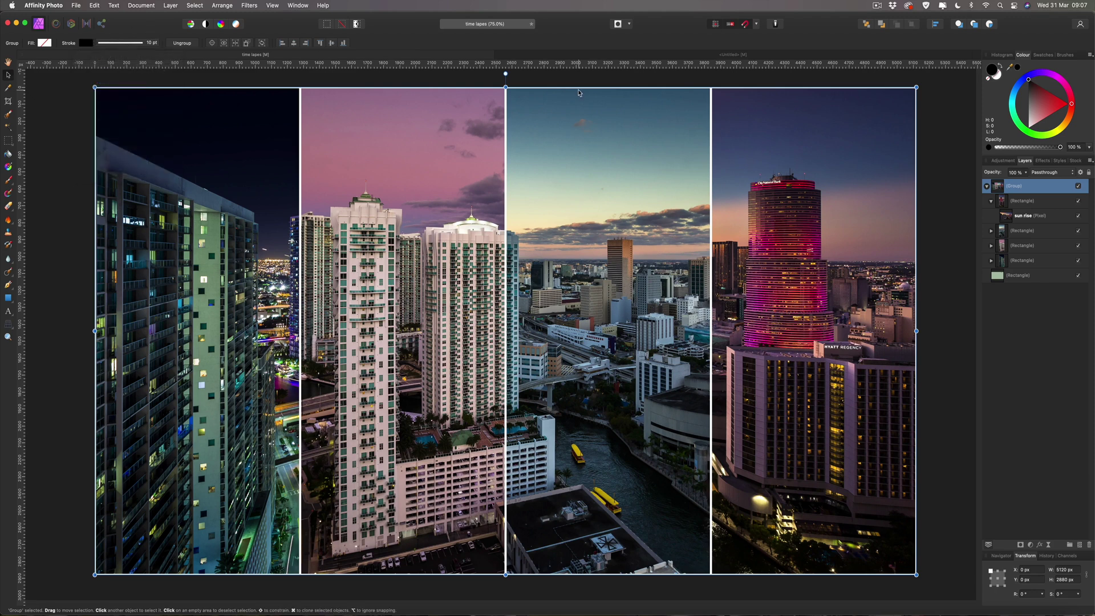
Try the rectangle group with no outline, then with red, black and white outlines, and deselect it
{"action": "left_click", "coordinate": [987, 81]}
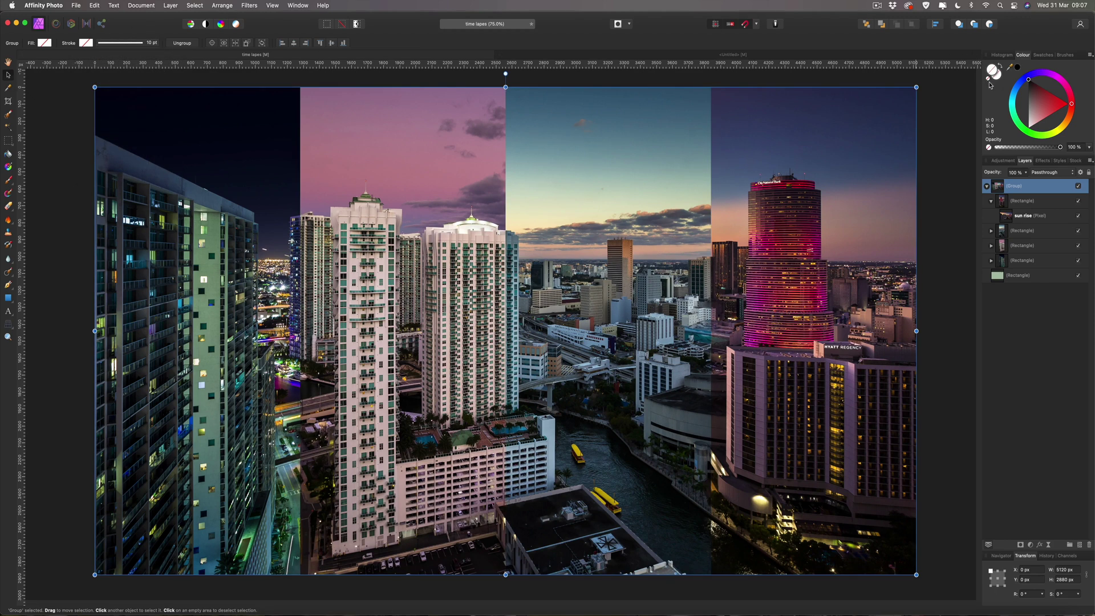
{"action": "left_click", "coordinate": [1018, 67]}
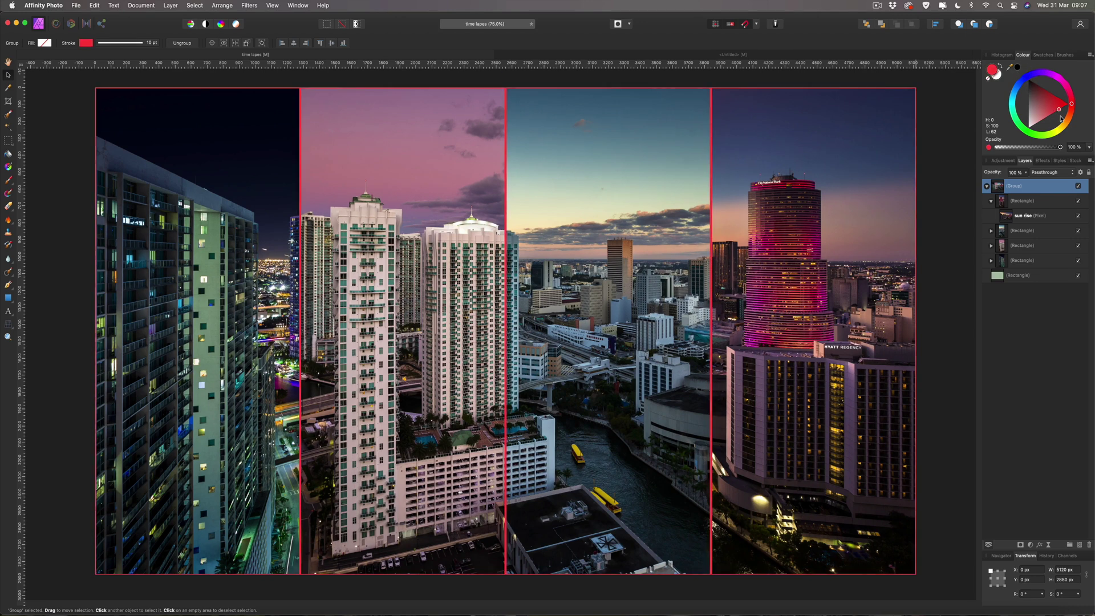
{"action": "left_click", "coordinate": [1028, 125]}
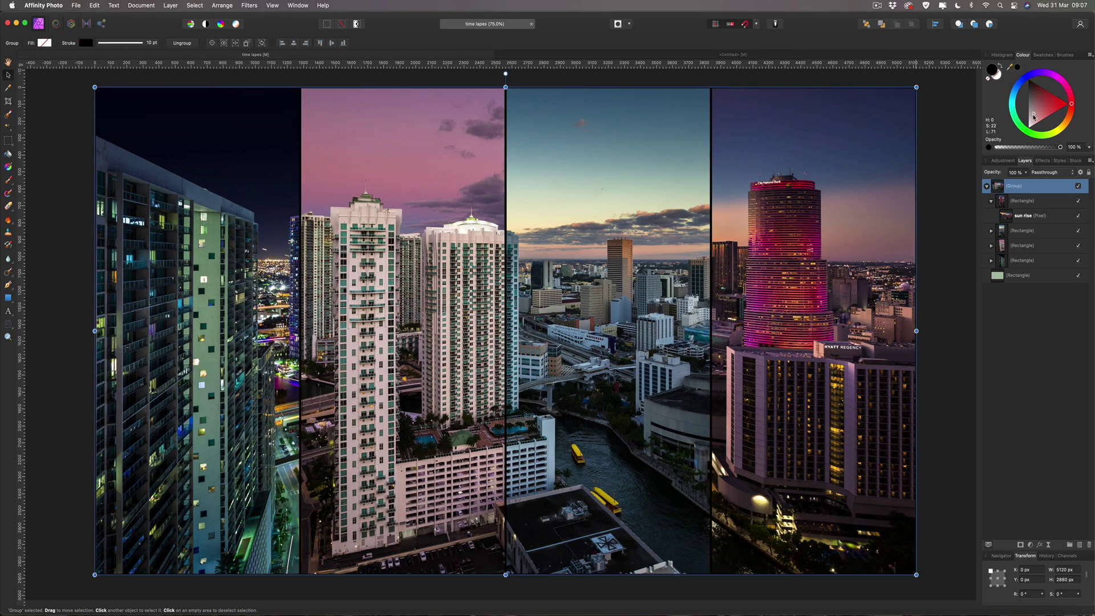
{"action": "left_click", "coordinate": [943, 99]}
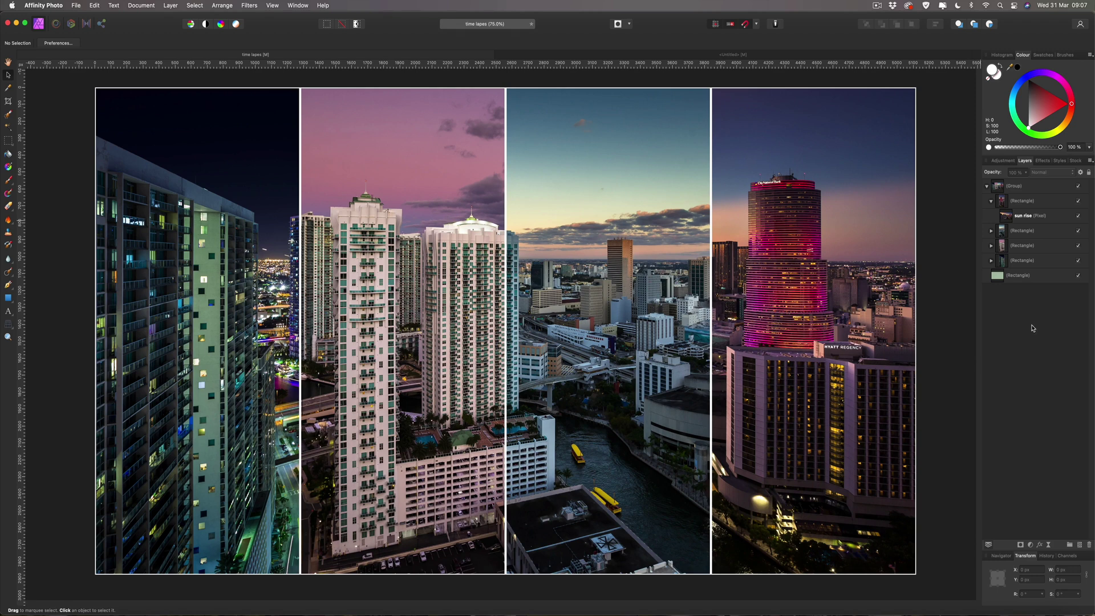
{"action": "key", "text": "super+v"}
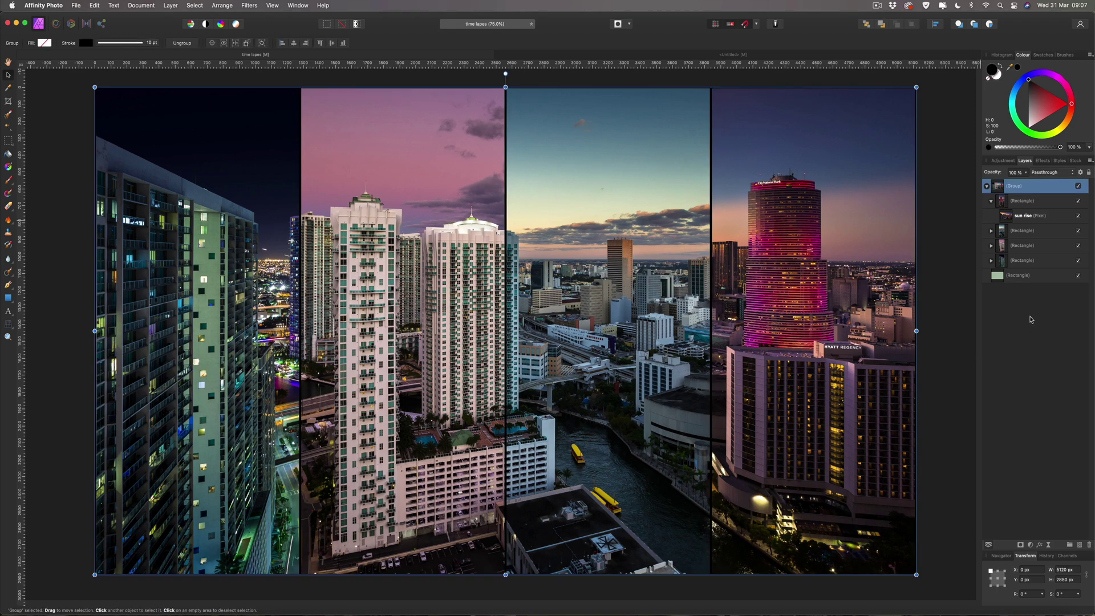
Undo the outline changes and the nesting, bringing the four photos back out as separate layers below the group
{"action": "key", "text": "super+z"}
{"action": "key", "text": "super+z"}
{"action": "key", "text": "super+z"}
{"action": "key", "text": "super+z"}
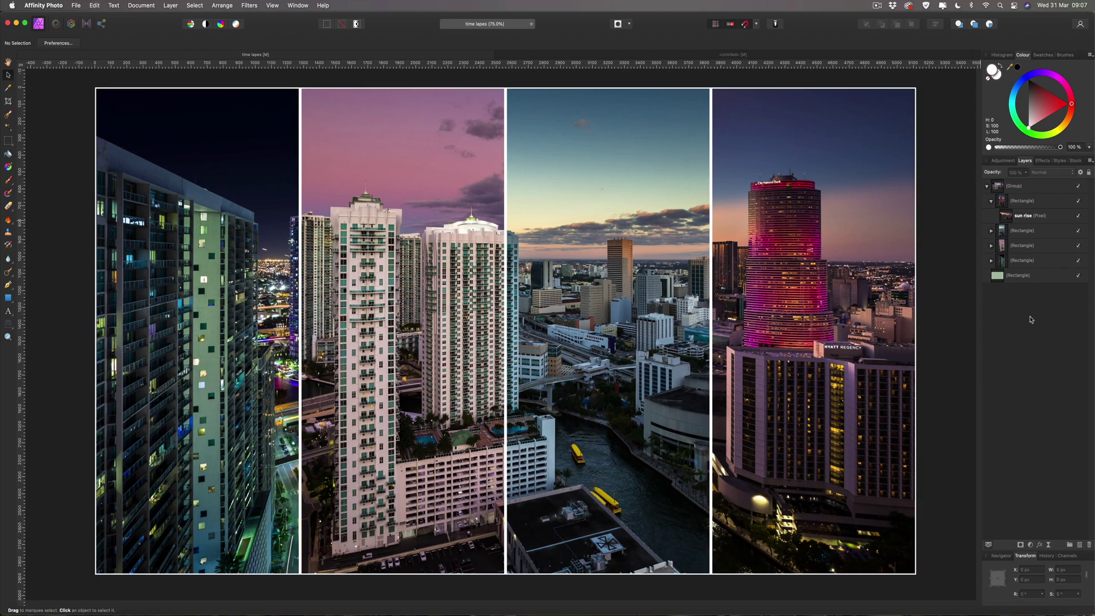
{"action": "key", "text": "super+z"}
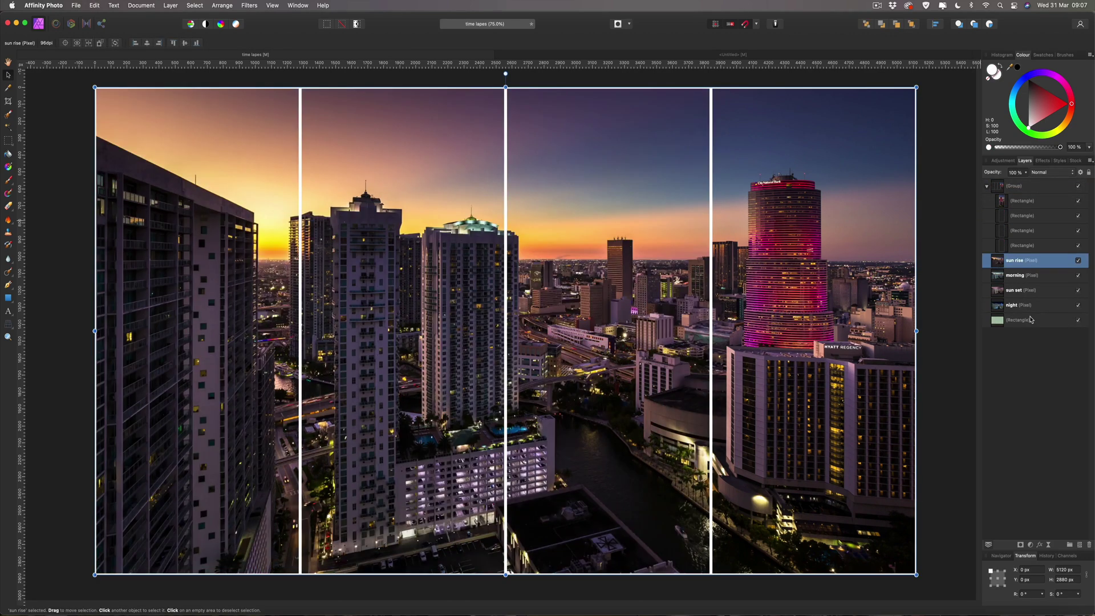
{"action": "key", "text": "super+z"}
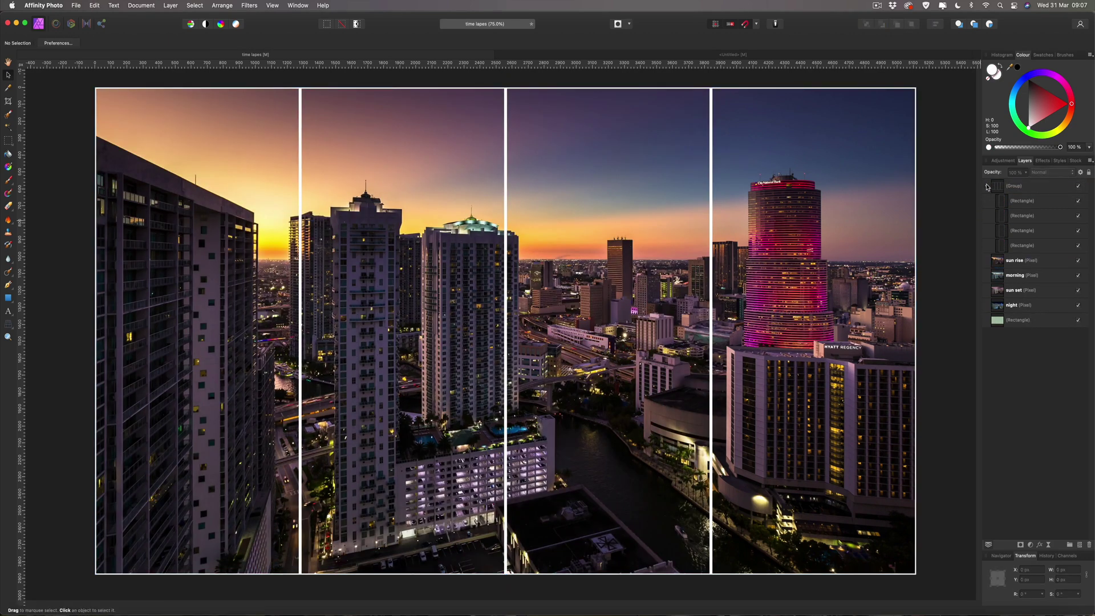
{"action": "key", "text": "super+z"}
{"action": "key", "text": "super+z"}
{"action": "key", "text": "super+shift+z"}
{"action": "key", "text": "super+shift+z"}
Collapse the rectangle group, rotate it to -45° and stretch it to about 5120 by 5970 px so diagonal dividers cross the photo
{"action": "left_click", "coordinate": [986, 186]}
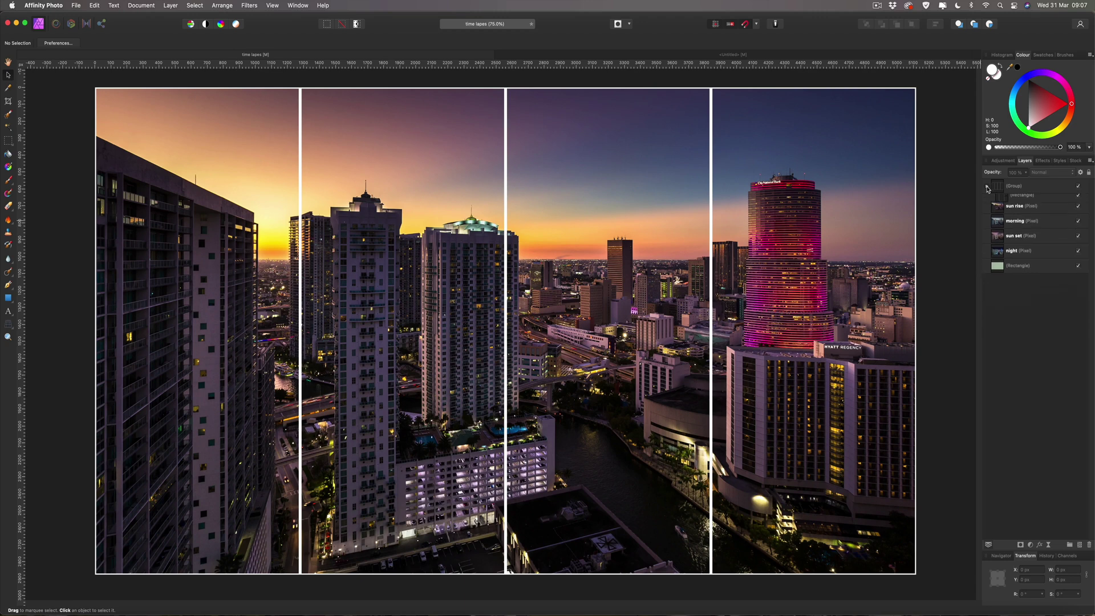
{"action": "left_click", "coordinate": [1025, 188]}
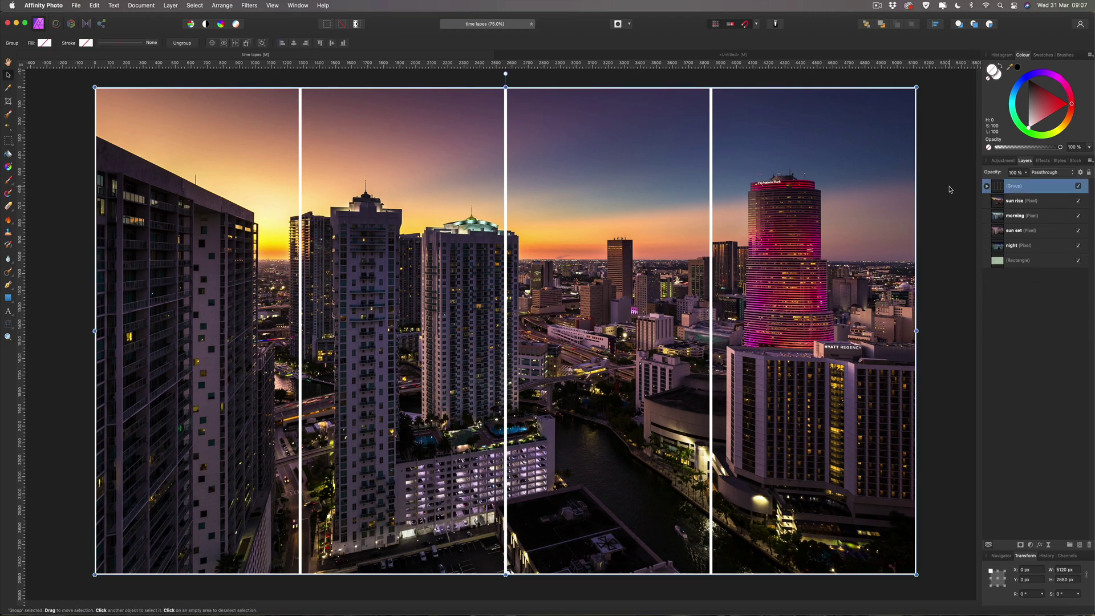
{"action": "key", "text": "super+minus"}
{"action": "key", "text": "super+minus"}
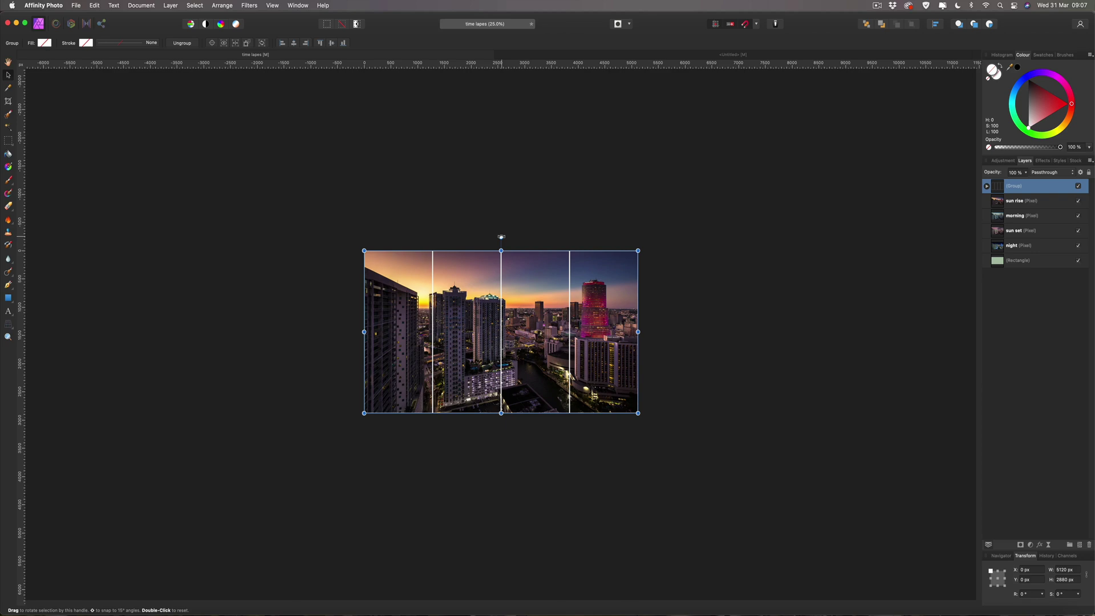
{"action": "left_click_drag", "start_coordinate": [501, 236], "coordinate": [622, 219]}
{"action": "left_click_drag", "start_coordinate": [447, 389], "coordinate": [387, 451]}
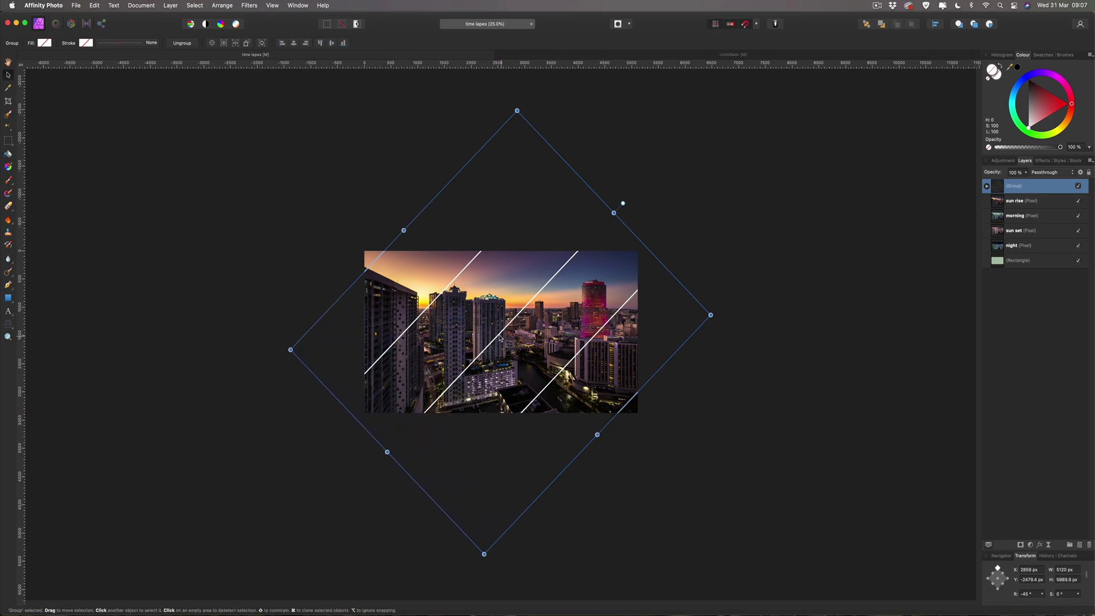
Centre the diagonal rectangle group on the photo, enlarge it to about 5671 by 6635 px and deselect it
{"action": "left_click_drag", "start_coordinate": [501, 339], "coordinate": [503, 337]}
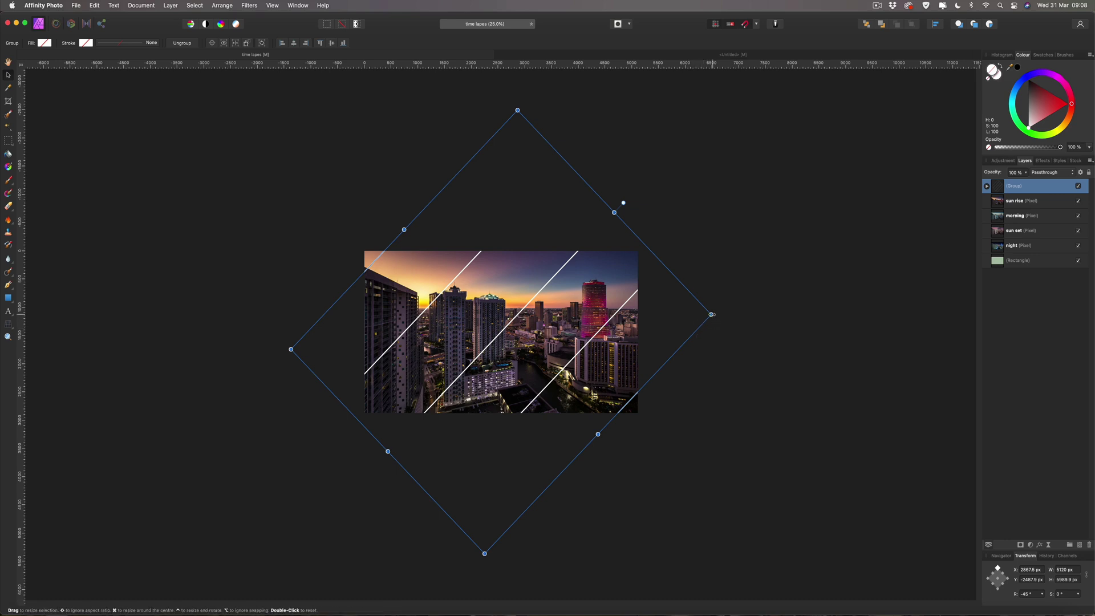
{"action": "left_click_drag", "start_coordinate": [712, 314], "coordinate": [734, 314]}
{"action": "left_click", "coordinate": [751, 272]}
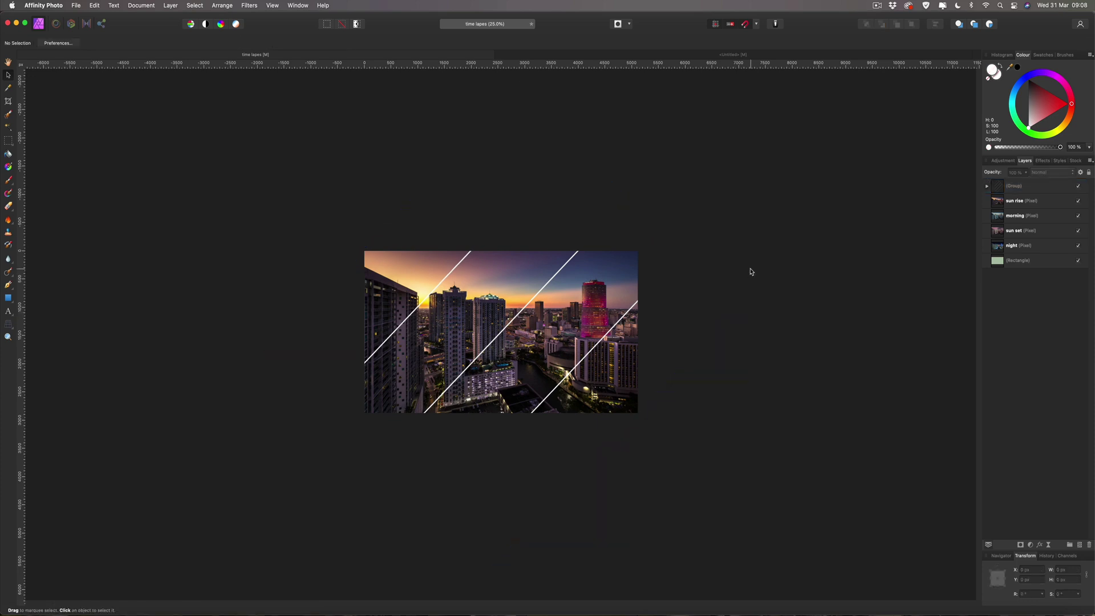
Expand the diagonal group, nest the sun rise, morning, sun set and night photos in its four rectangles, and clear the selection
{"action": "key", "text": "super+equal"}
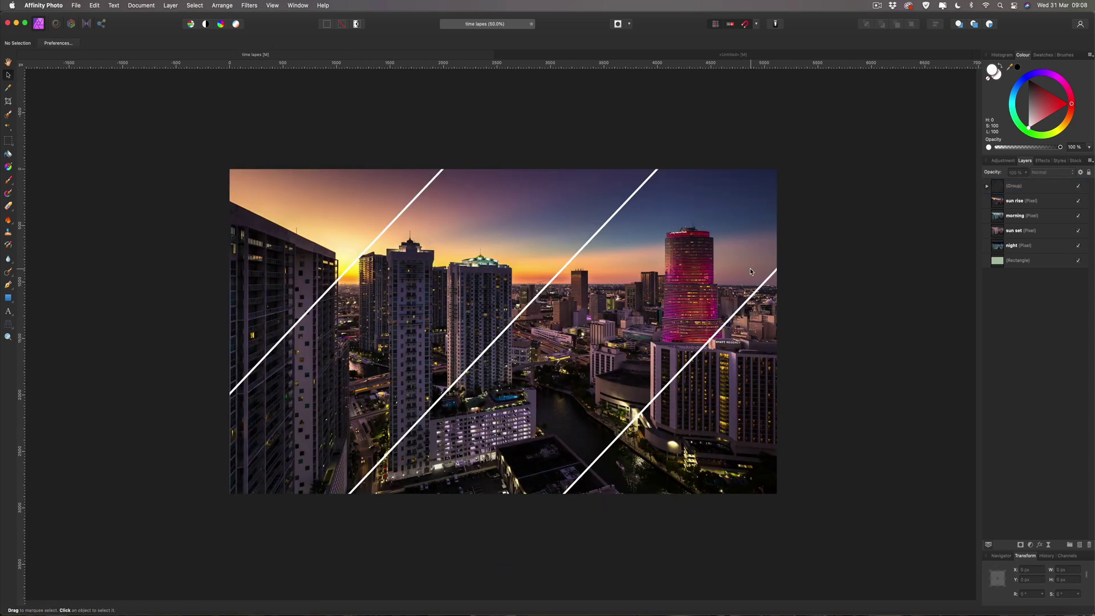
{"action": "key", "text": "super+equal"}
{"action": "key", "text": "super+0"}
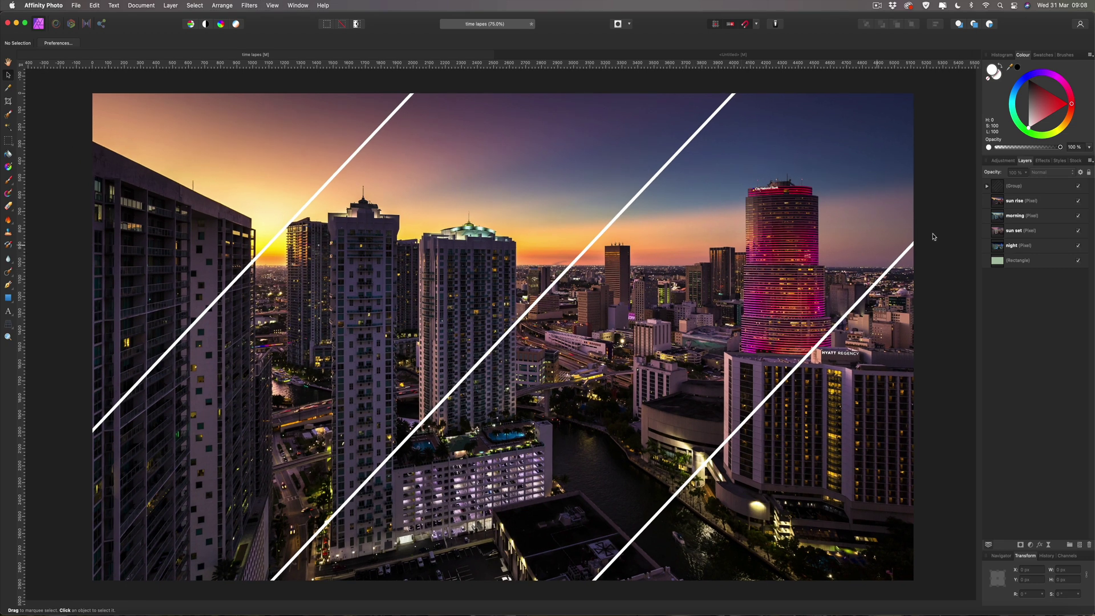
{"action": "left_click", "coordinate": [987, 186]}
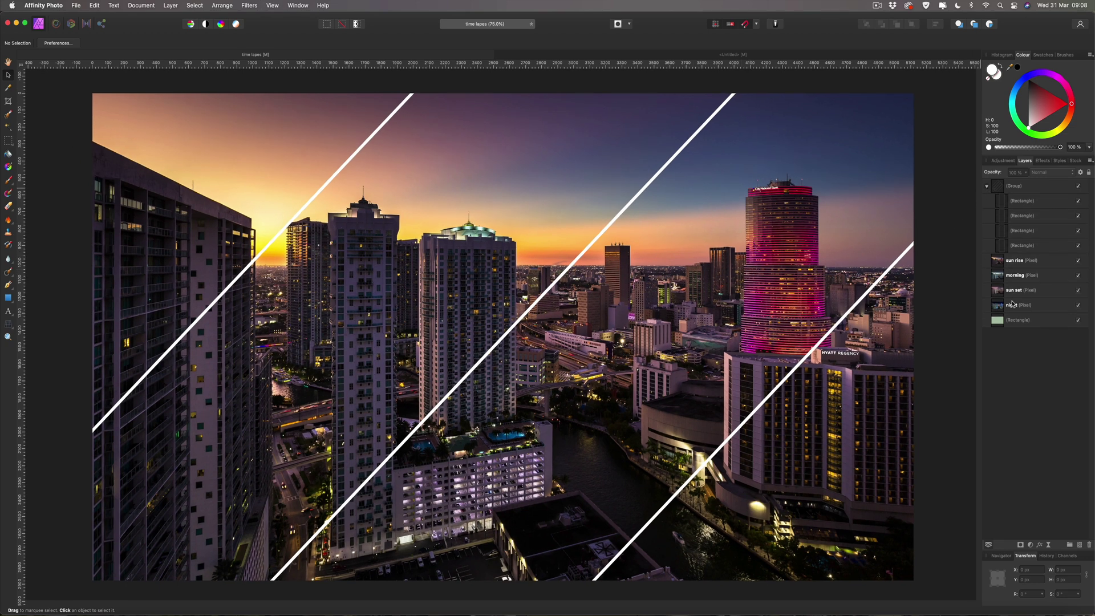
{"action": "left_click", "coordinate": [1001, 261]}
{"action": "left_click_drag", "start_coordinate": [997, 252], "coordinate": [1013, 206]}
{"action": "left_click_drag", "start_coordinate": [999, 270], "coordinate": [1035, 268]}
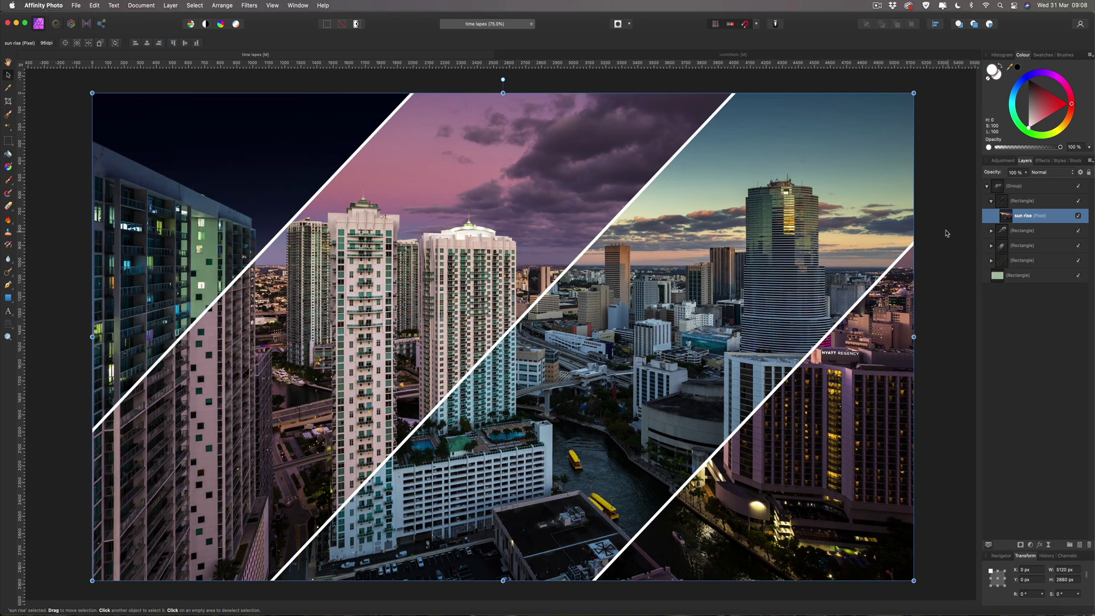
{"action": "left_click", "coordinate": [947, 232]}
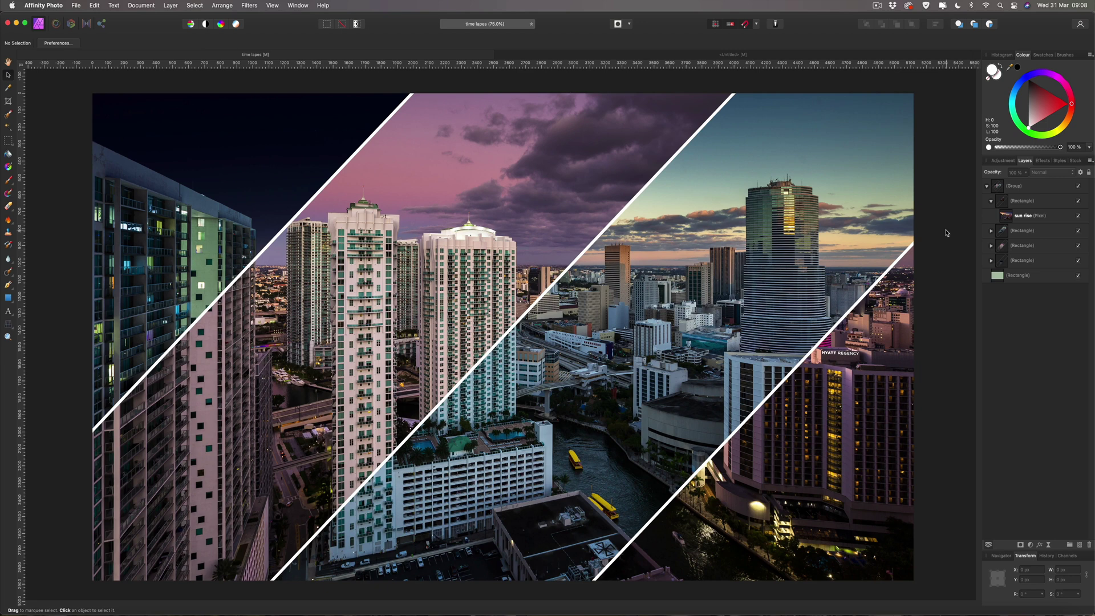
Try the diagonal panels without an outline, then restore their white outlines
{"action": "key", "text": "super+minus"}
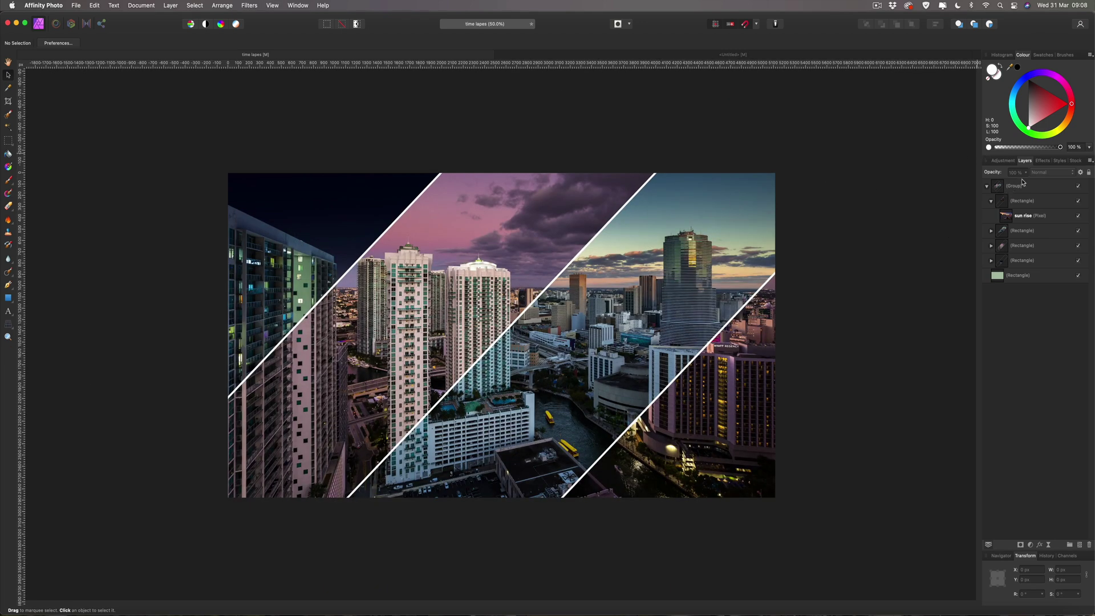
{"action": "left_click", "coordinate": [1003, 188]}
{"action": "left_click", "coordinate": [988, 80]}
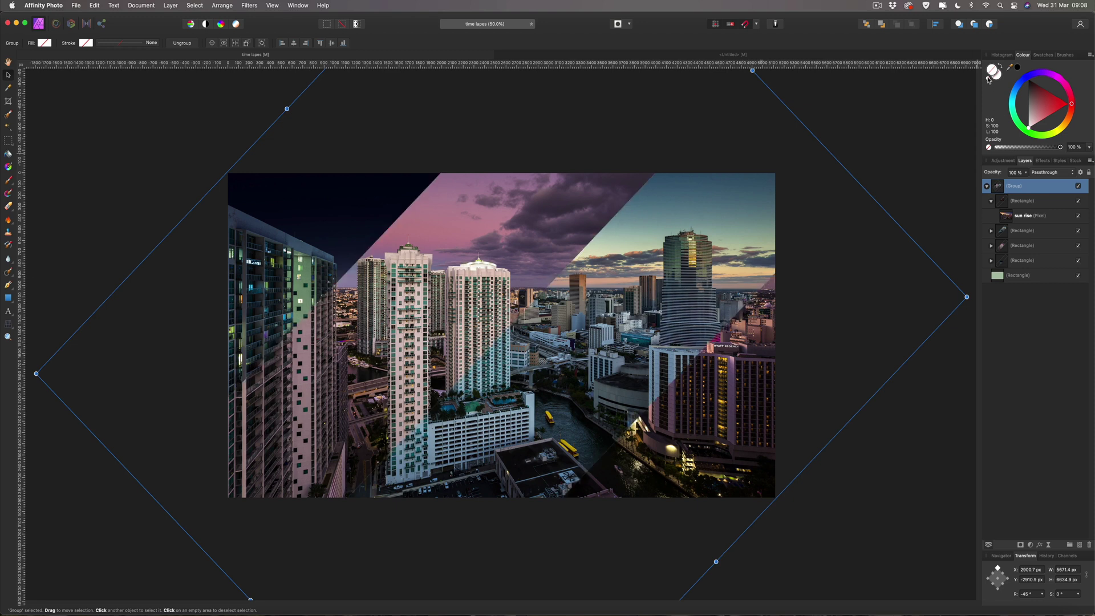
{"action": "left_click", "coordinate": [916, 103]}
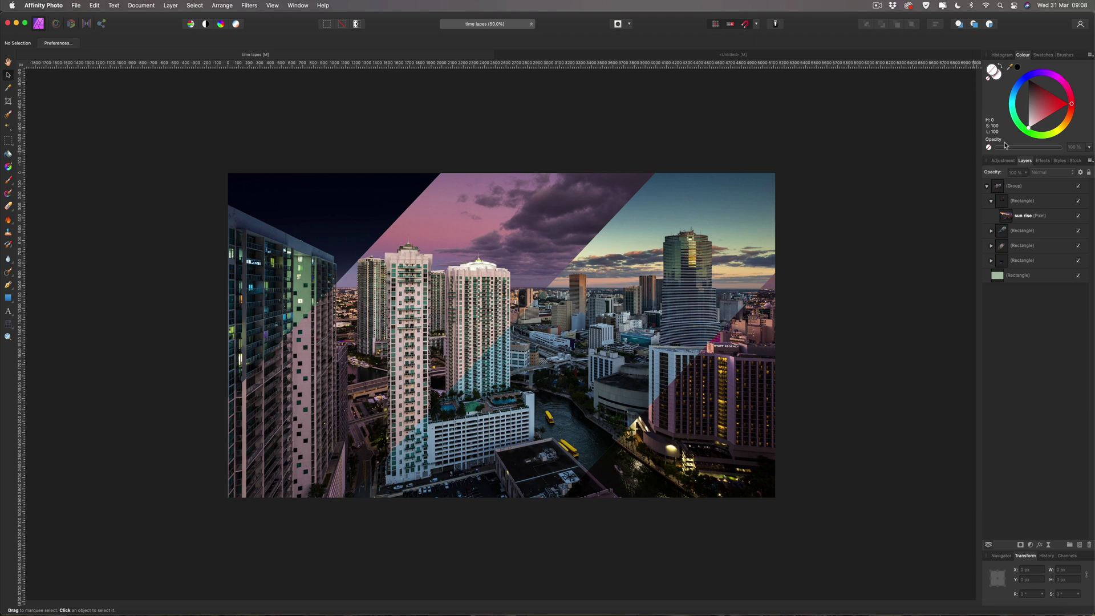
{"action": "left_click", "coordinate": [1028, 130]}
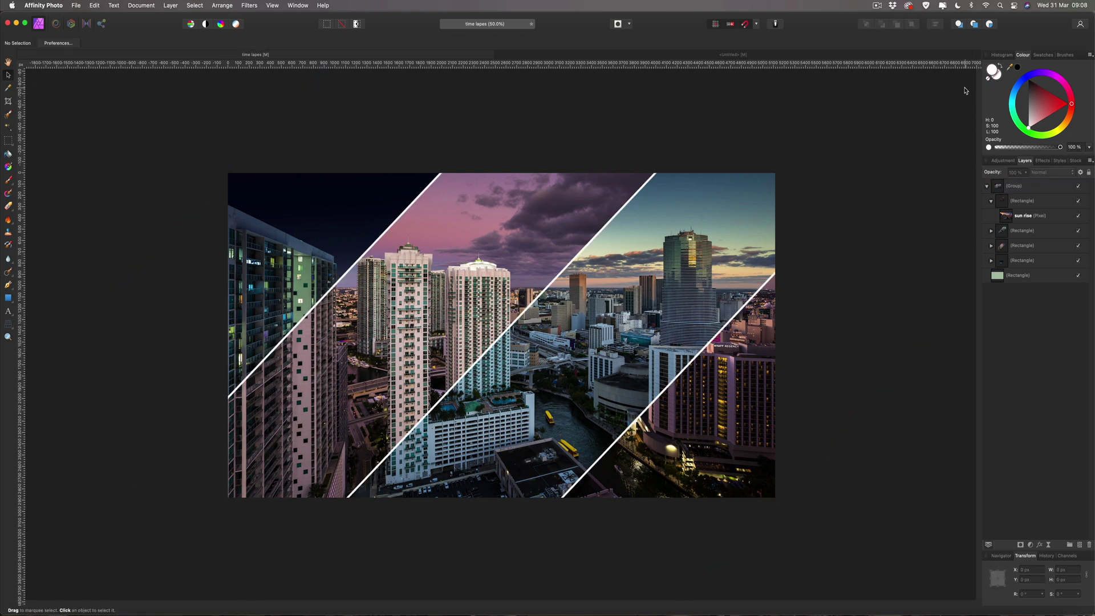
Undo the nesting of the four photos in the diagonal rectangles
{"action": "key", "text": "super+z"}
{"action": "key", "text": "super+z"}
{"action": "key", "text": "super+z"}
{"action": "key", "text": "super+z"}
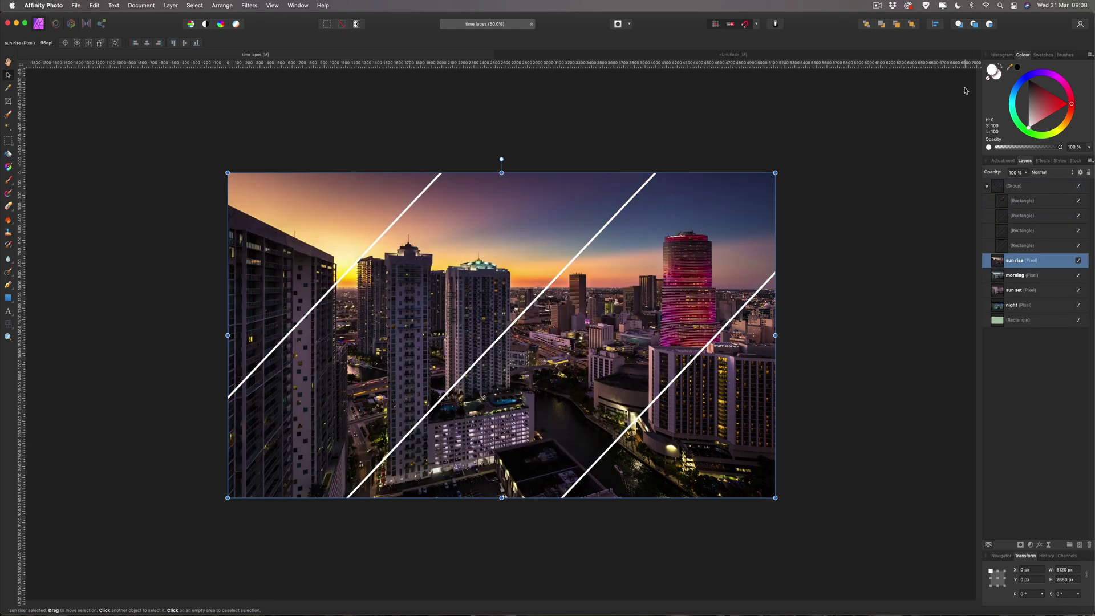
Collapse the rectangle group and rotate it to -90° so its dividers run horizontally
{"action": "left_click", "coordinate": [988, 187]}
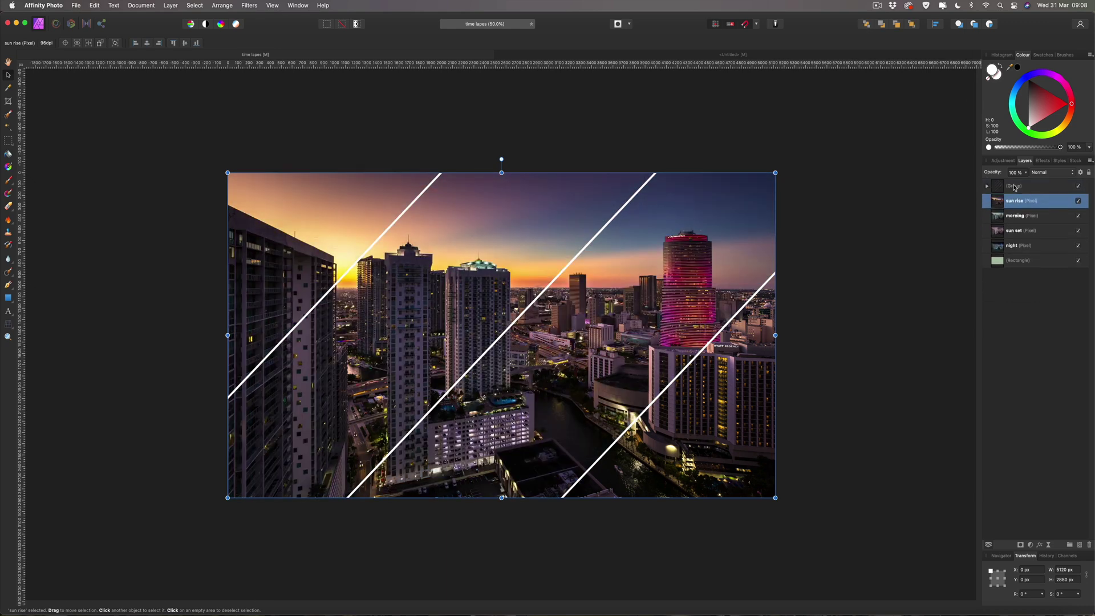
{"action": "left_click", "coordinate": [1015, 186]}
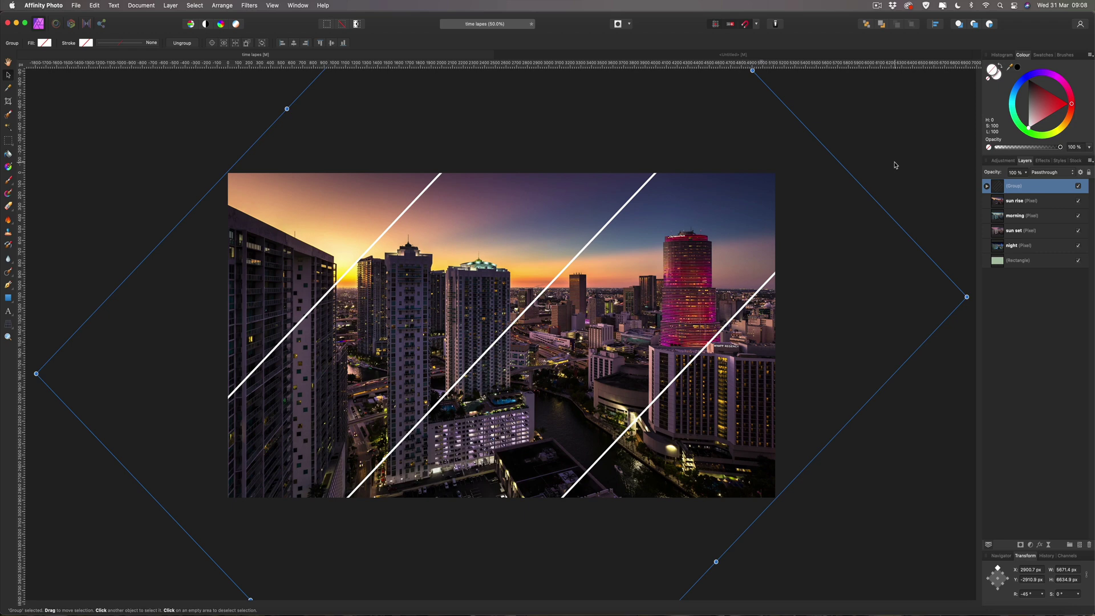
{"action": "key", "text": "super+minus"}
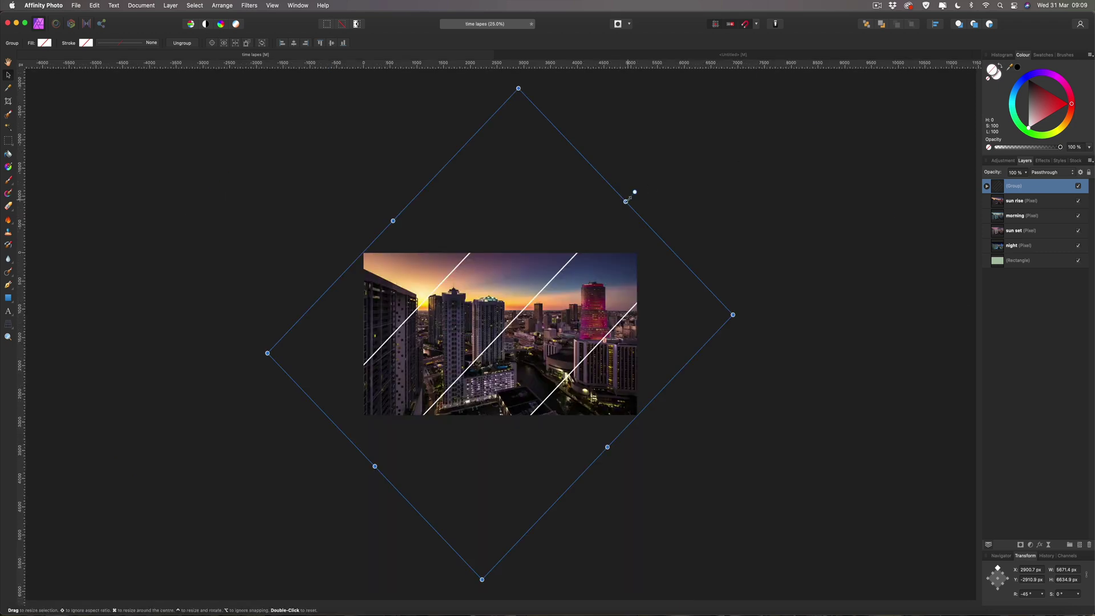
{"action": "left_click_drag", "start_coordinate": [635, 192], "coordinate": [674, 320]}
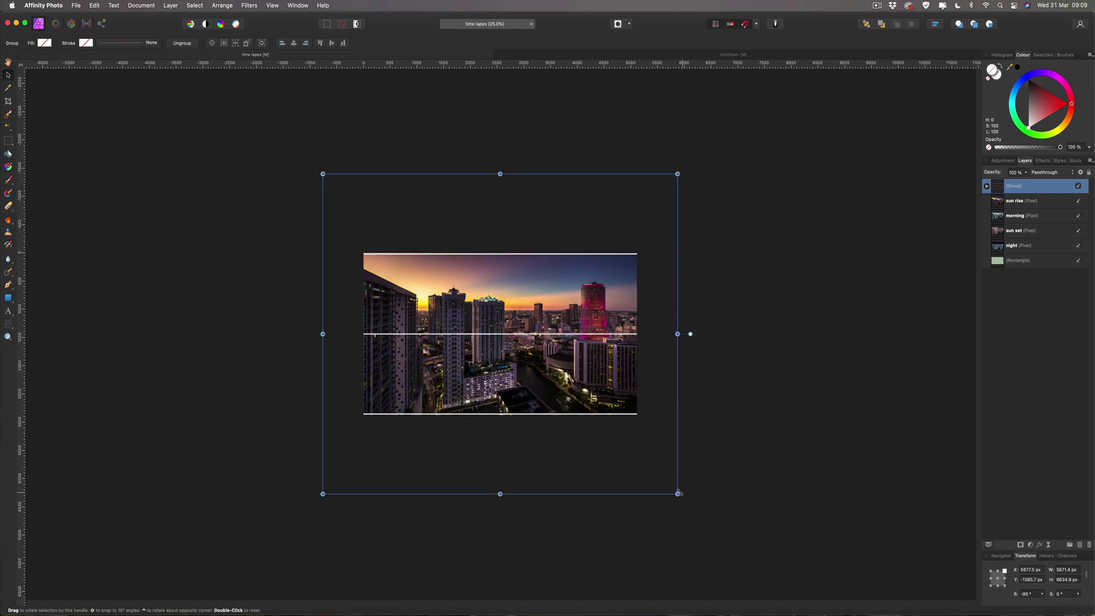
Resize the rotated rectangle group to the photo's edges, dividing it into four equal horizontal bands, and deselect it
{"action": "left_click_drag", "start_coordinate": [679, 494], "coordinate": [606, 394]}
{"action": "left_click_drag", "start_coordinate": [591, 334], "coordinate": [637, 334]}
{"action": "left_click_drag", "start_coordinate": [409, 333], "coordinate": [363, 334]}
{"action": "left_click", "coordinate": [711, 313]}
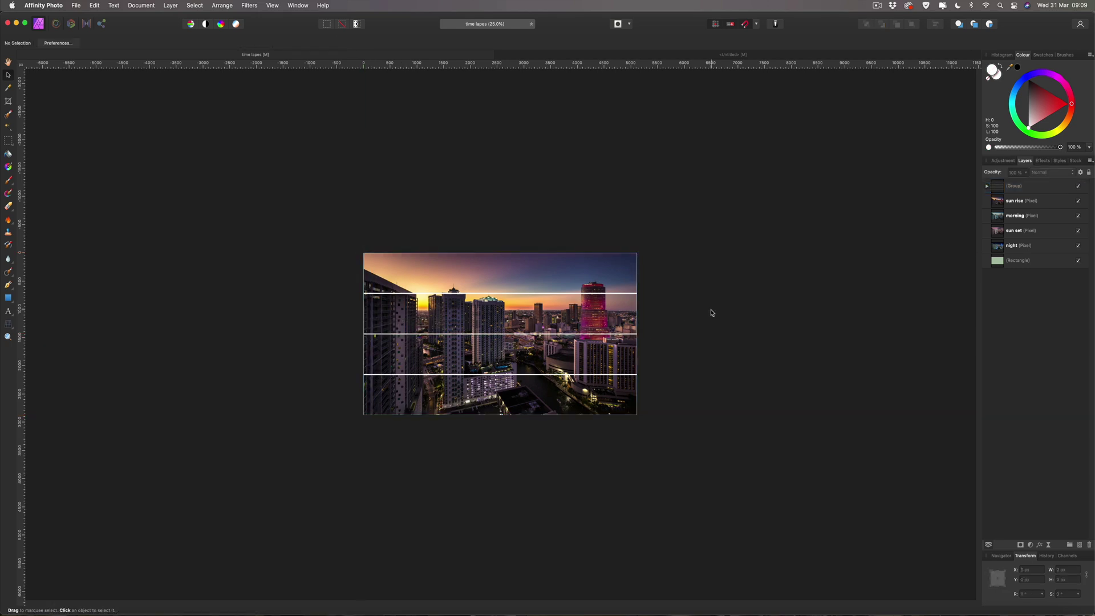
Expand the rectangle group and nest the sun rise, morning, sun set and night photos in the four horizontal rectangles
{"action": "key", "text": "super+equal"}
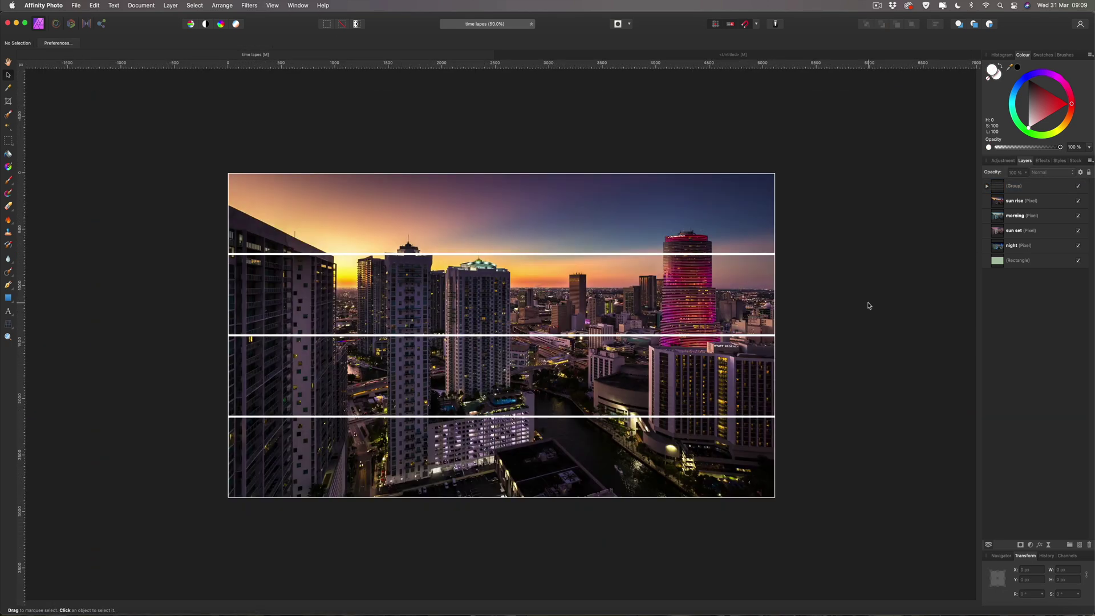
{"action": "left_click", "coordinate": [987, 186]}
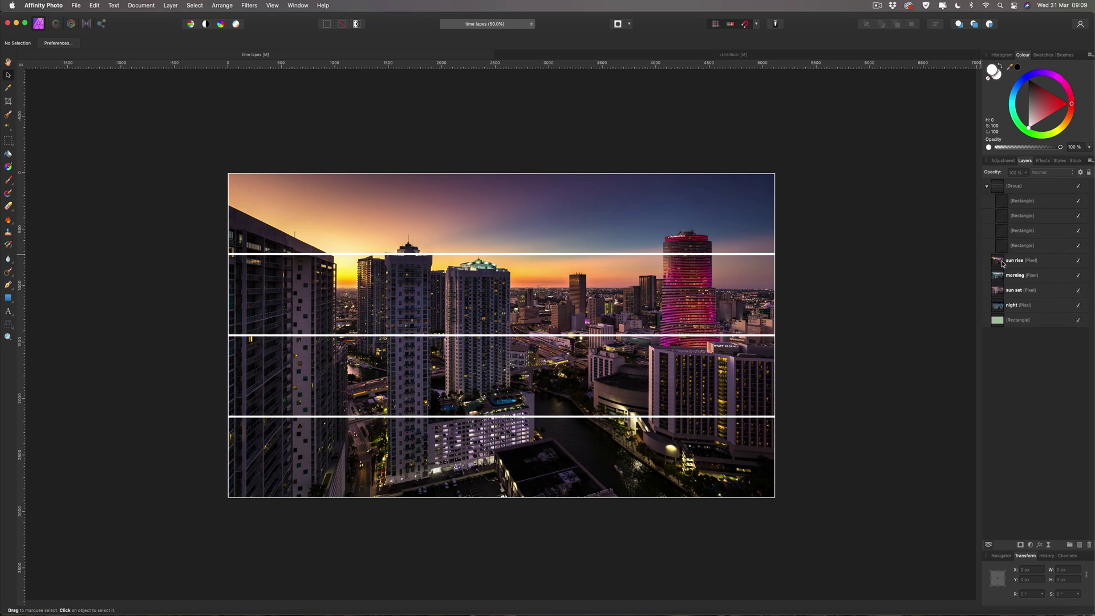
{"action": "left_click_drag", "start_coordinate": [998, 260], "coordinate": [1003, 208]}
{"action": "mouse_move", "coordinate": [998, 275]}
{"action": "left_mouse_down"}
{"action": "mouse_move", "coordinate": [998, 236]}
{"action": "mouse_move", "coordinate": [1003, 260]}
{"action": "left_mouse_up"}
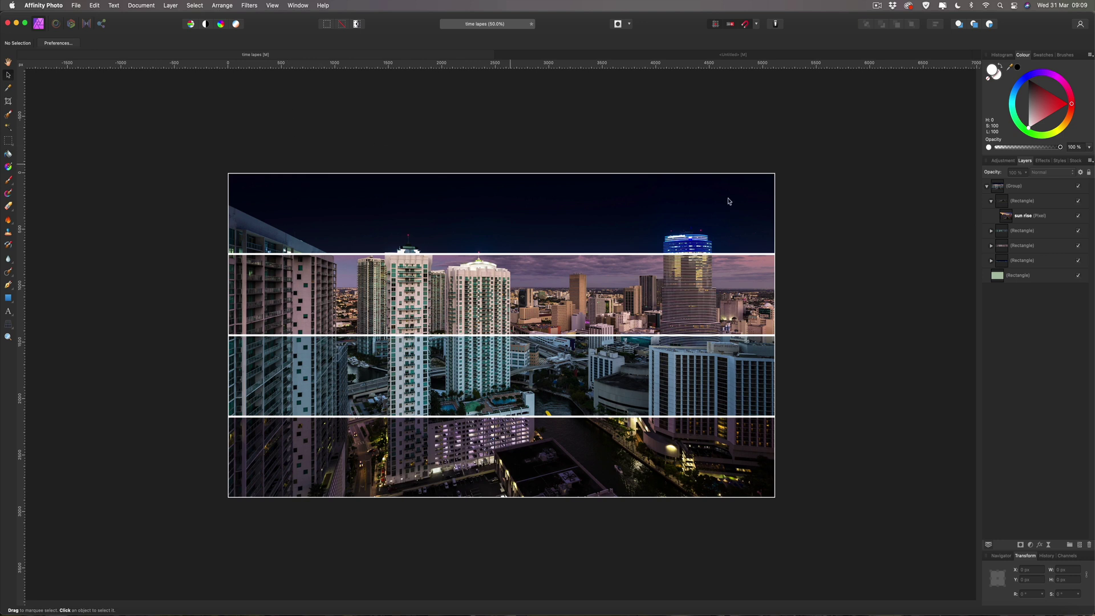
Undo the nesting of the four photos in the horizontal rectangles
{"action": "key", "text": "super+z"}
{"action": "key", "text": "super+z"}
{"action": "key", "text": "super+z"}
{"action": "key", "text": "super+z"}
{"action": "key", "text": "super+z"}
{"action": "key", "text": "super+z"}
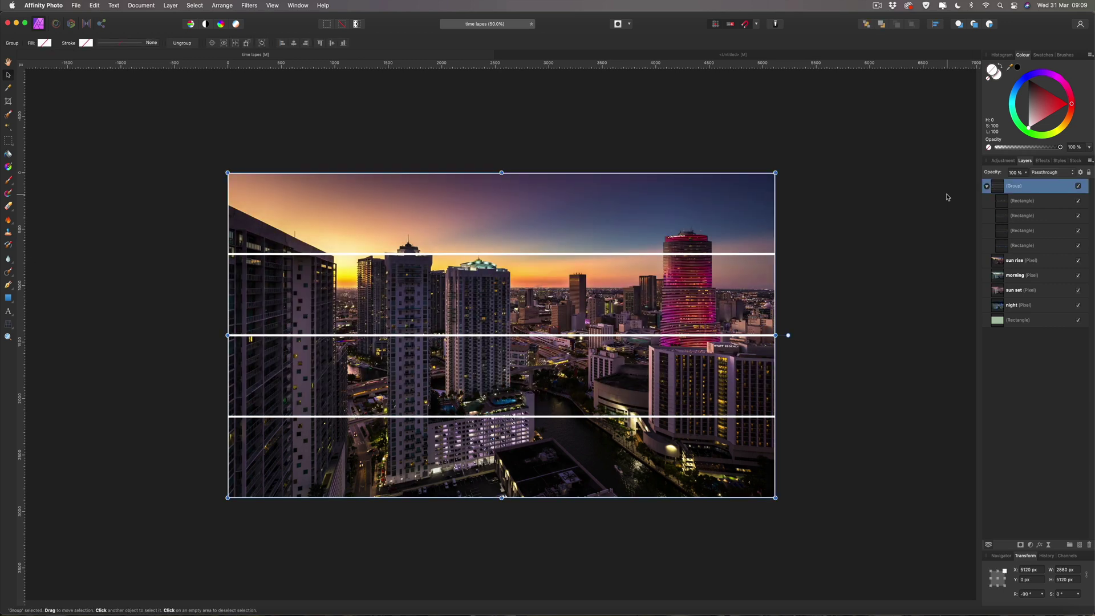
Collapse the rectangle group, rotate it back to 0° and shorten it to the photo's 2880 px height
{"action": "left_click", "coordinate": [987, 186]}
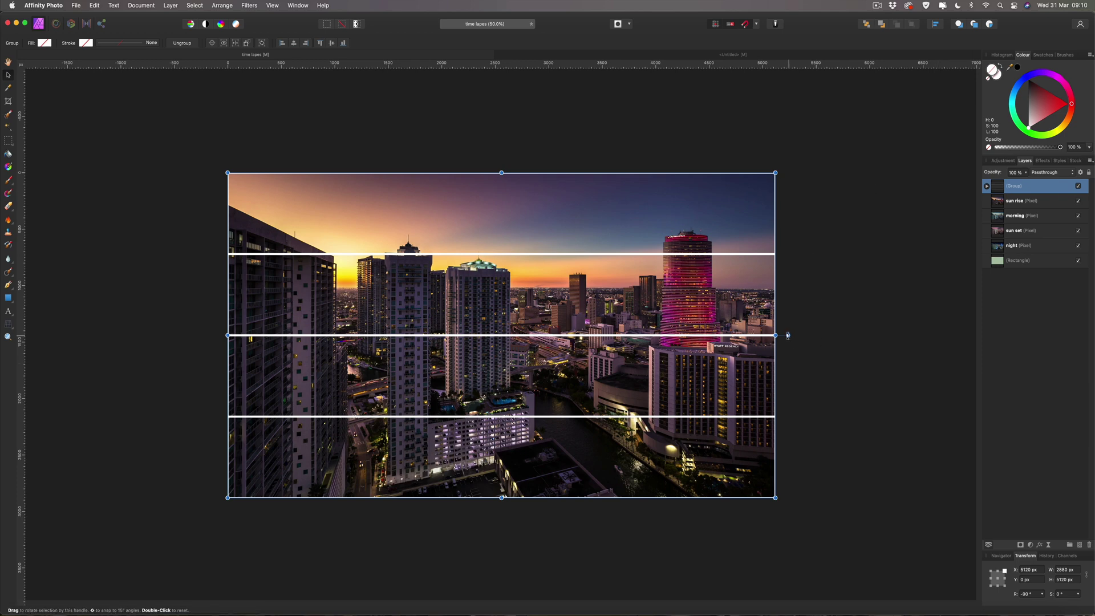
{"action": "left_click_drag", "start_coordinate": [787, 335], "coordinate": [499, 157]}
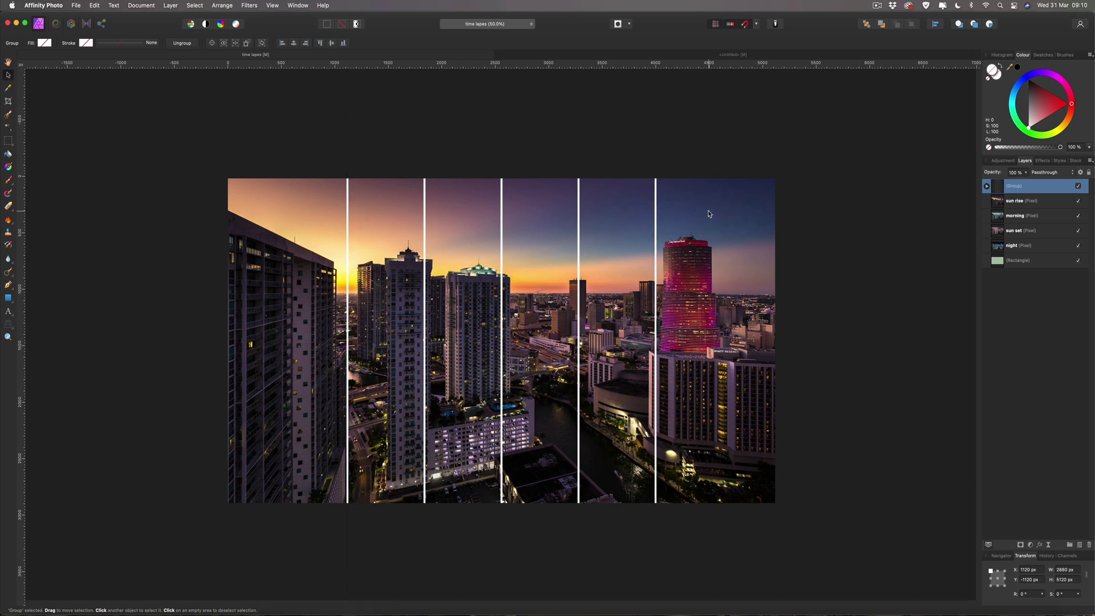
{"action": "scroll", "coordinate": [498, 137], "scroll_direction": "up", "scroll_amount": 5}
{"action": "left_click_drag", "start_coordinate": [501, 165], "coordinate": [501, 293]}
{"action": "scroll", "coordinate": [503, 391], "scroll_direction": "down", "scroll_amount": 12}
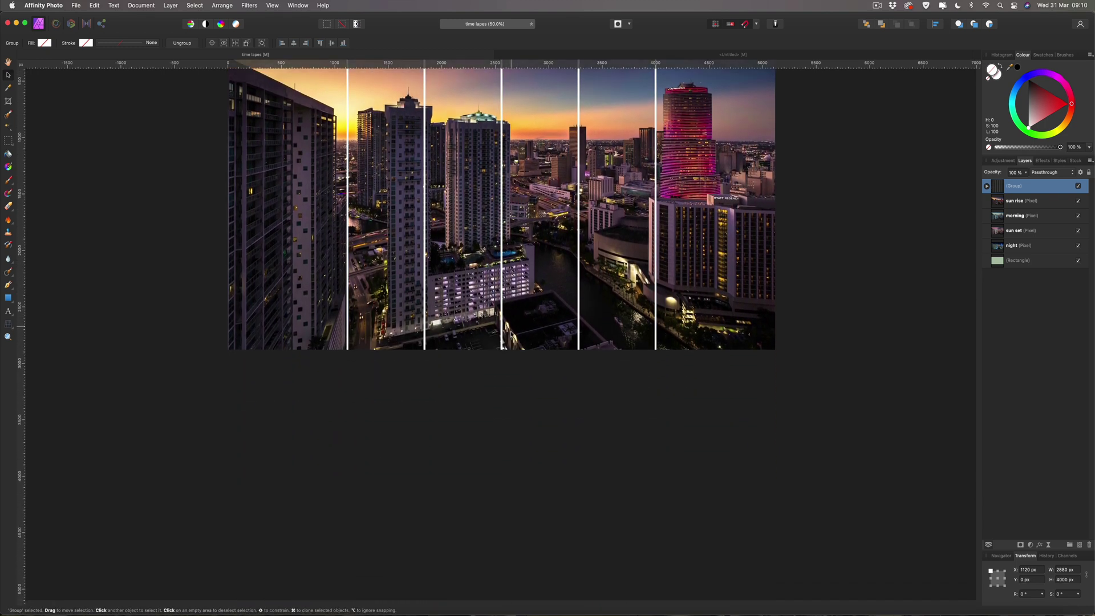
{"action": "left_click_drag", "start_coordinate": [503, 453], "coordinate": [502, 327]}
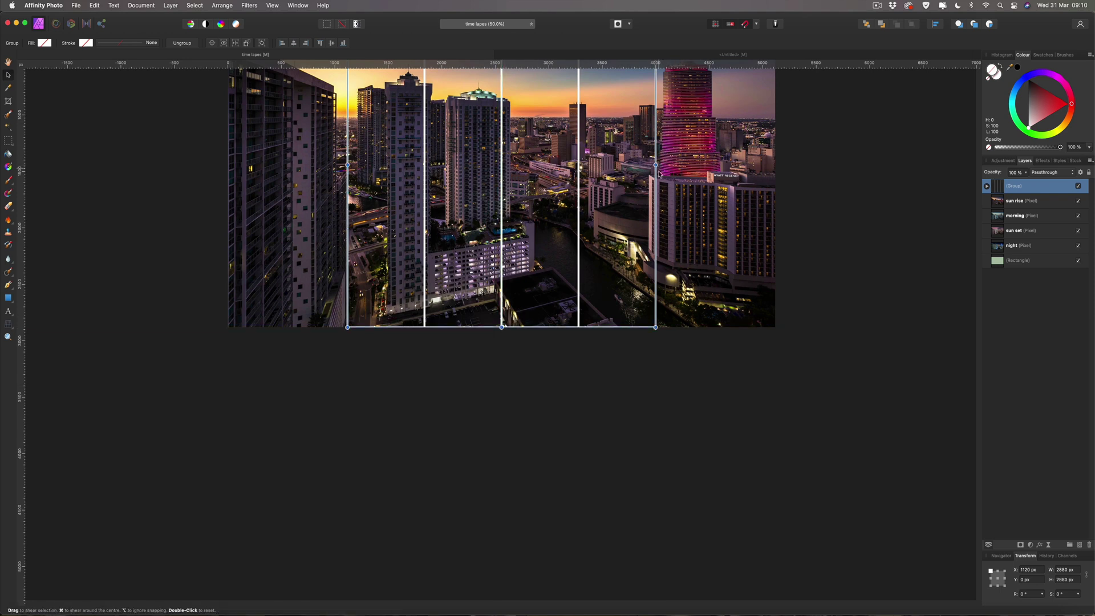
Enlarge the group to the photo's 5120 px width, trim its height back to 2880 px at both edges, and deselect it
{"action": "left_click_drag", "start_coordinate": [658, 328], "coordinate": [798, 427]}
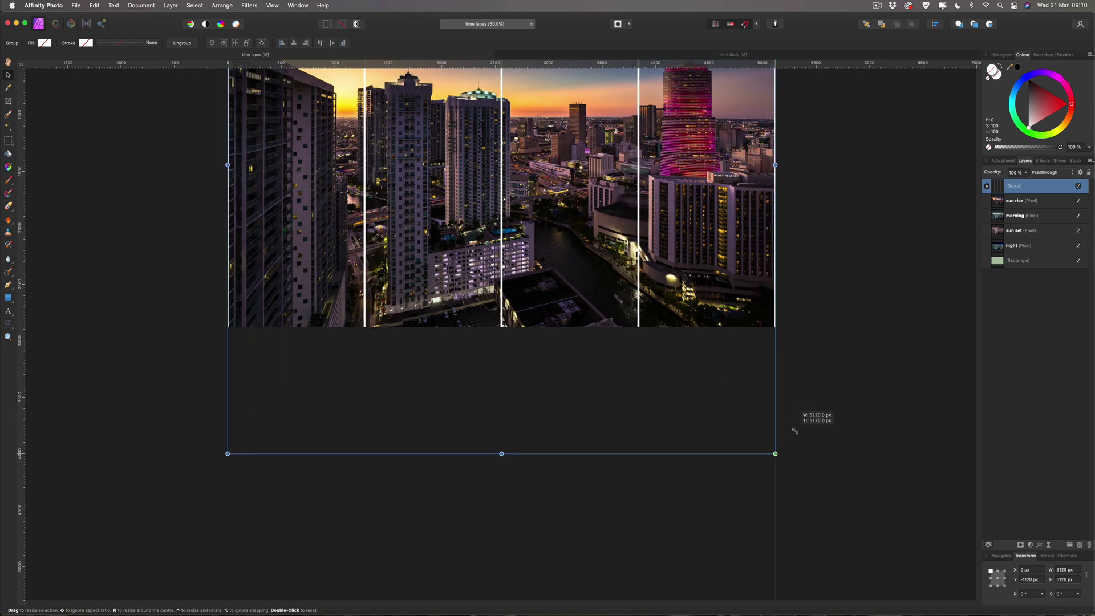
{"action": "left_click_drag", "start_coordinate": [501, 454], "coordinate": [504, 334]}
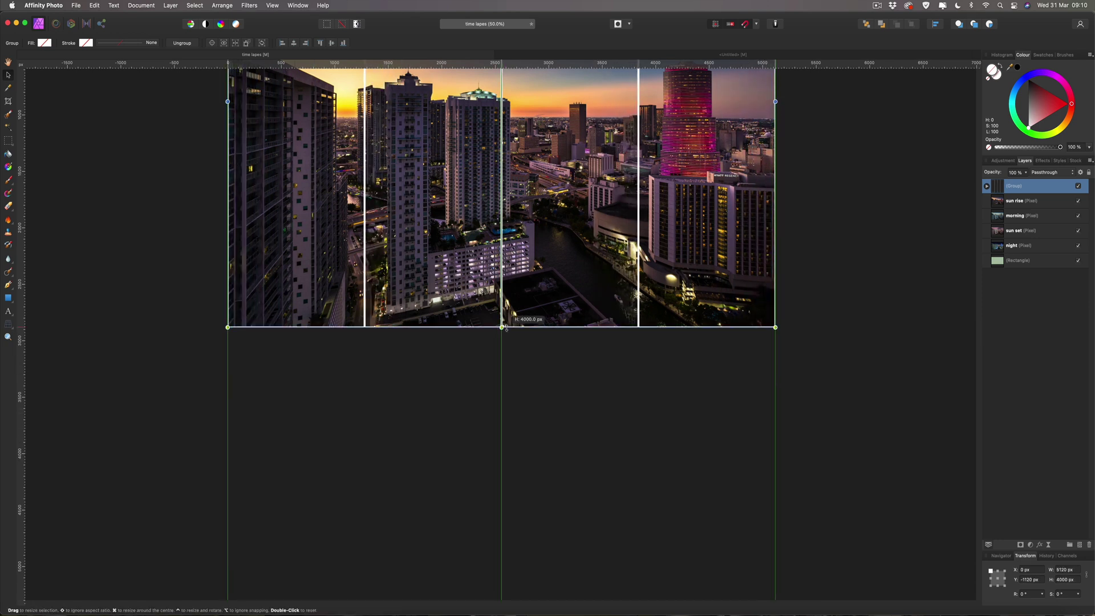
{"action": "scroll", "coordinate": [504, 311], "scroll_direction": "up", "scroll_amount": 5}
{"action": "scroll", "coordinate": [504, 311], "scroll_direction": "up", "scroll_amount": 2}
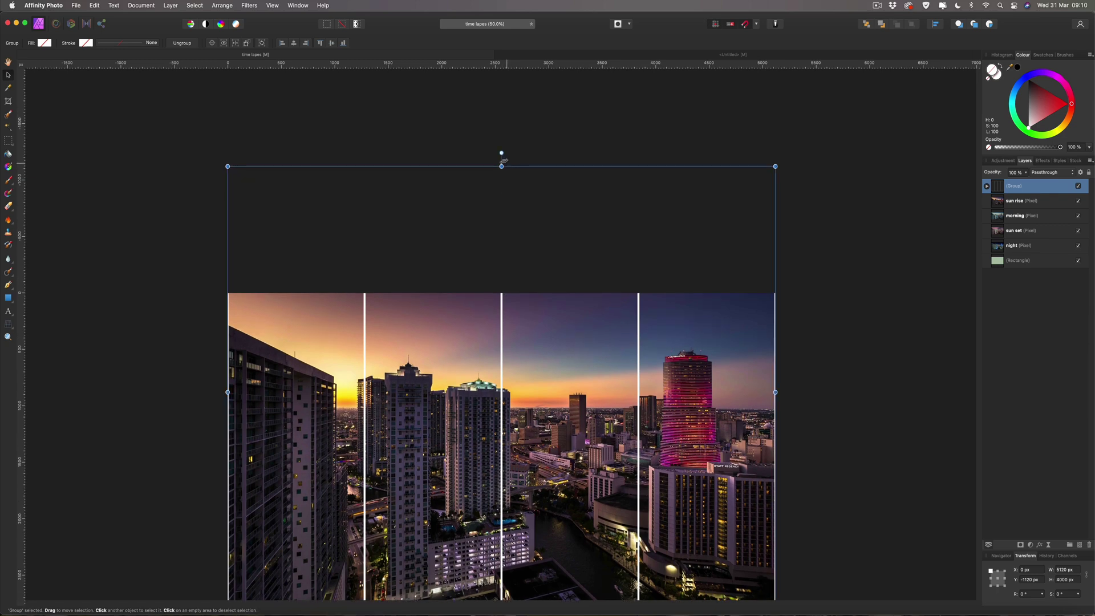
{"action": "left_click_drag", "start_coordinate": [504, 180], "coordinate": [502, 293]}
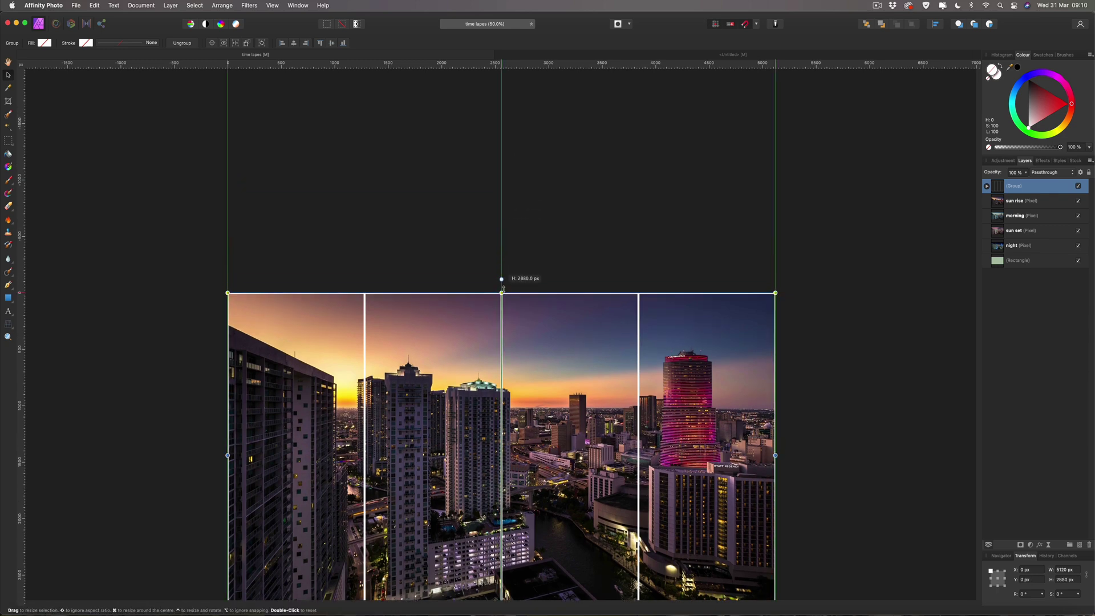
{"action": "left_click", "coordinate": [456, 234]}
{"action": "scroll", "coordinate": [457, 233], "scroll_direction": "down", "scroll_amount": 5}
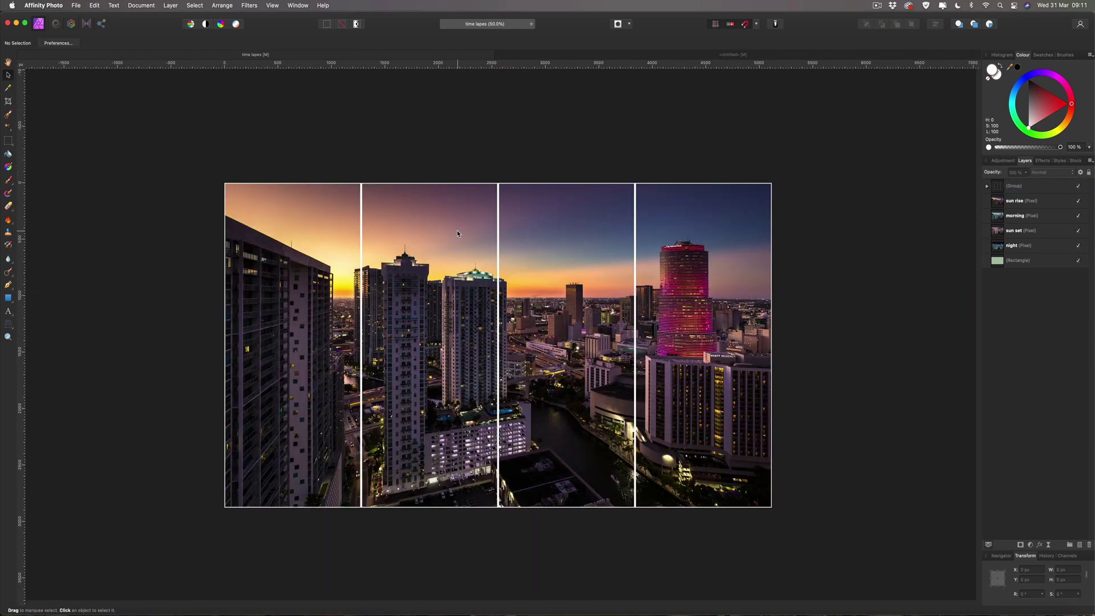
Nest the night, sun set, morning and sun rise photos in the vertical rectangles from left to right, and collapse the rectangle layers
{"action": "left_click", "coordinate": [987, 185]}
{"action": "left_click_drag", "start_coordinate": [996, 260], "coordinate": [1025, 209]}
{"action": "left_click_drag", "start_coordinate": [997, 276], "coordinate": [1027, 268]}
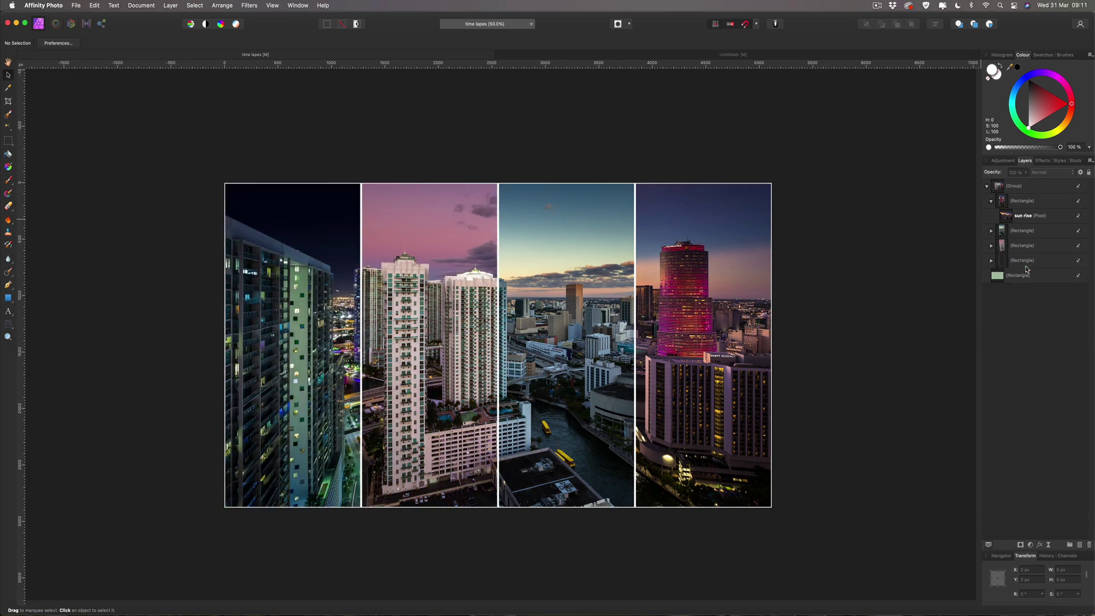
{"action": "left_click", "coordinate": [987, 188]}
{"action": "left_click", "coordinate": [987, 188]}
{"action": "left_click", "coordinate": [991, 201]}
Select the sun set, morning and sun rise panels and shift them 50 px right to open a gap beside the night panel
{"action": "left_click", "coordinate": [1025, 205]}
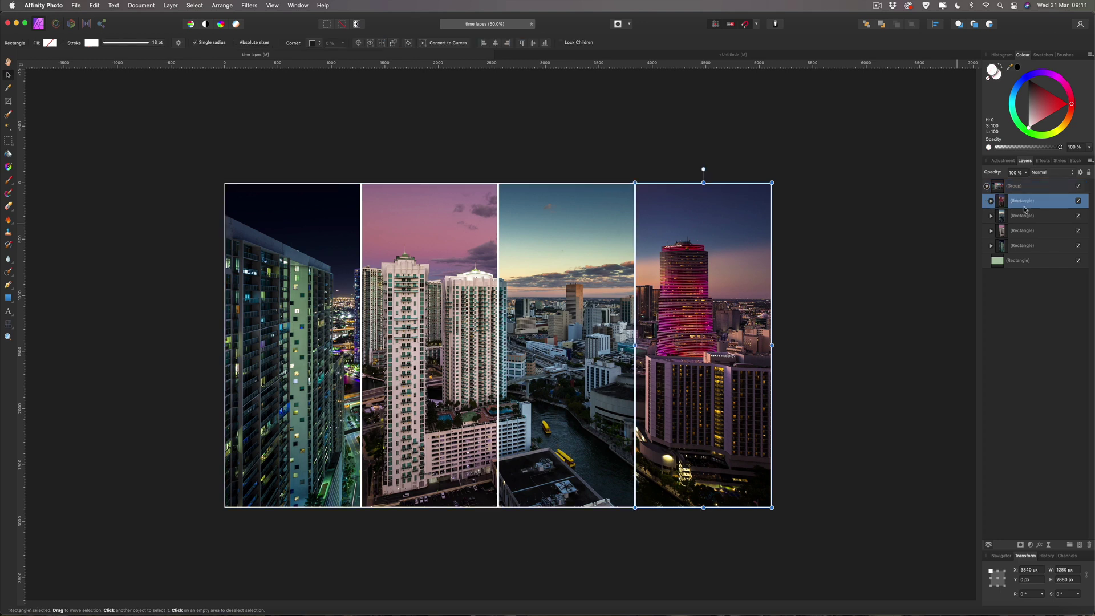
{"action": "left_click", "coordinate": [1025, 216], "text": "shift"}
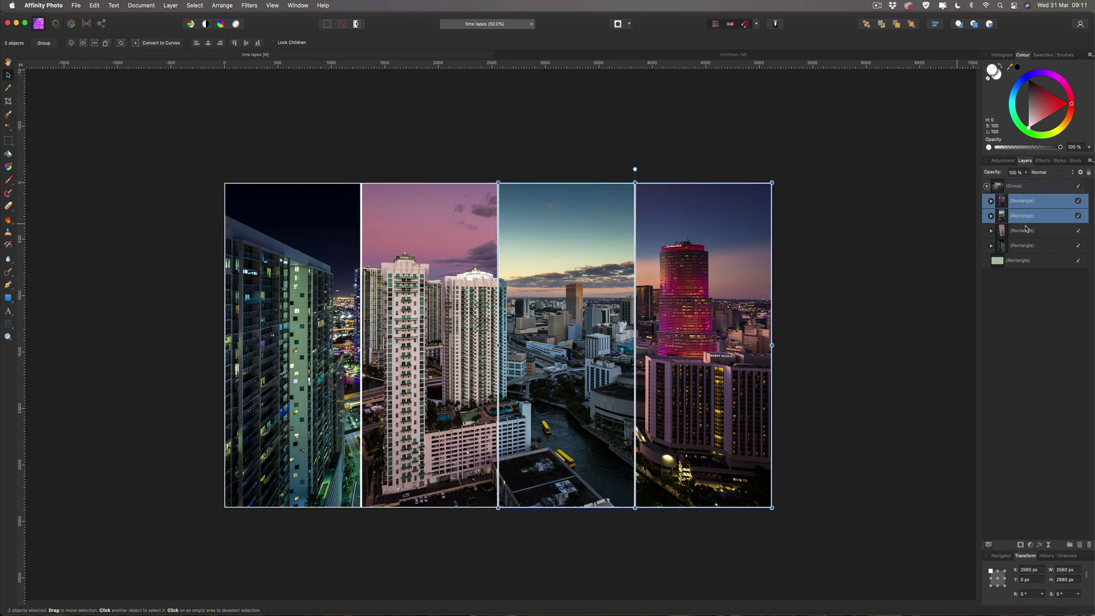
{"action": "left_click", "coordinate": [1026, 231], "text": "shift"}
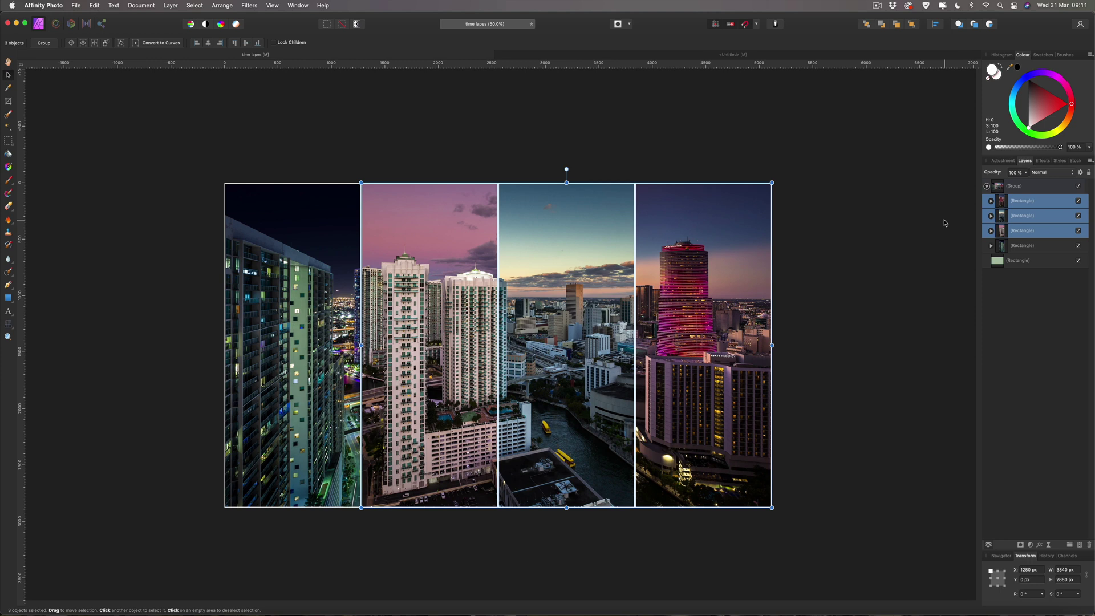
{"action": "key", "text": "shift+Right"}
{"action": "key", "text": "shift+Right"}
{"action": "key", "text": "shift+Right"}
{"action": "key", "text": "shift+Right"}
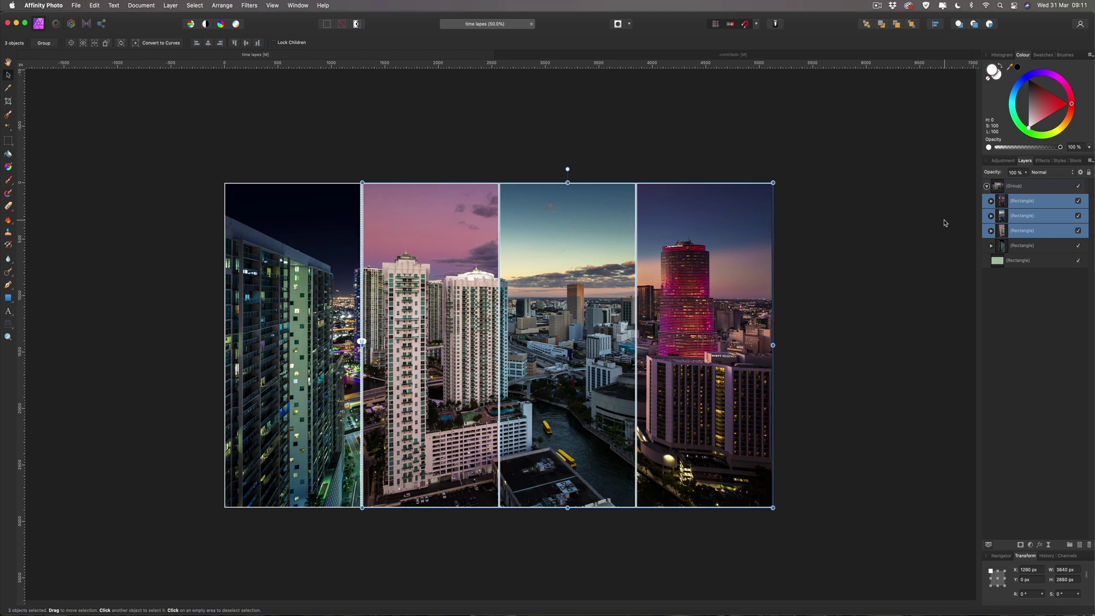
{"action": "key", "text": "shift+Right"}
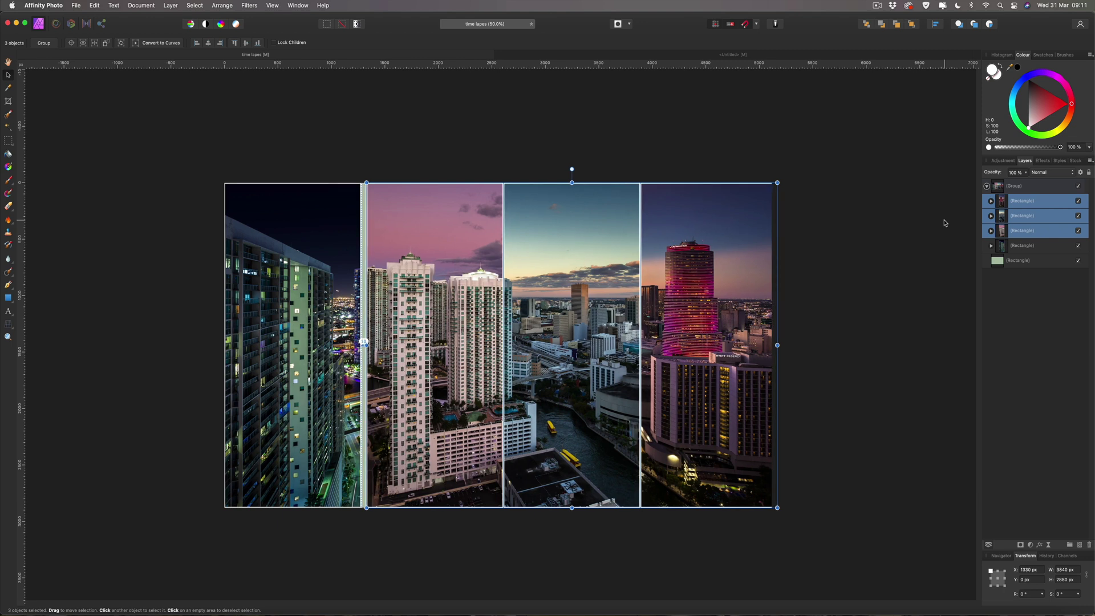
Shift the morning and sun rise panels another 50 px right to open a gap beside the sun set panel
{"action": "left_click", "coordinate": [1042, 201]}
{"action": "left_click", "coordinate": [1037, 217], "text": "shift"}
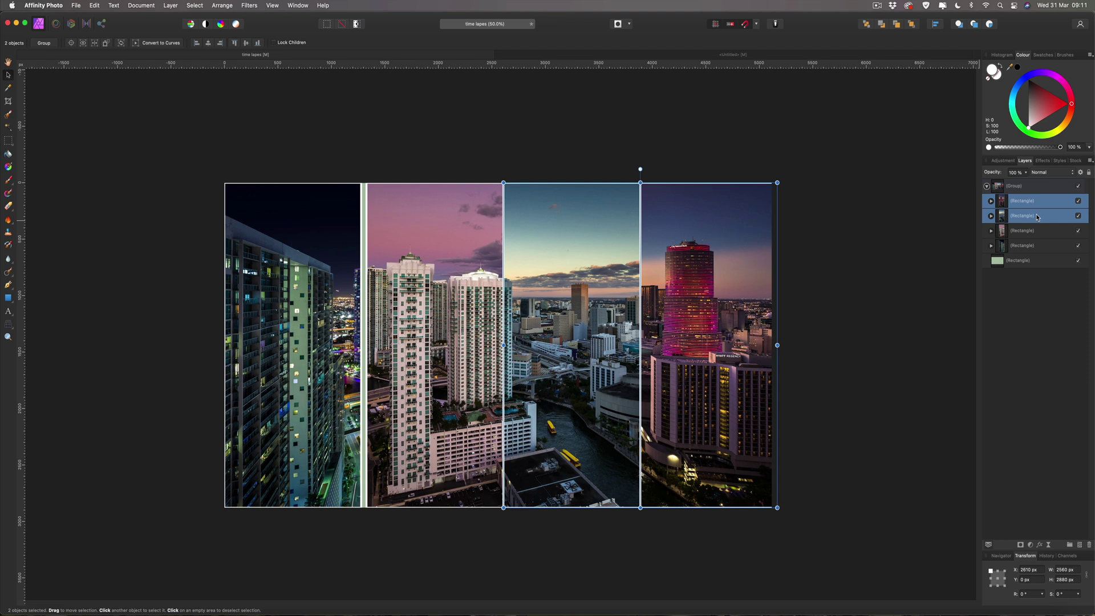
{"action": "key", "text": "shift+Right"}
{"action": "key", "text": "shift+Right"}
{"action": "key", "text": "shift+Right"}
{"action": "key", "text": "shift+Right"}
{"action": "key", "text": "shift+Right"}
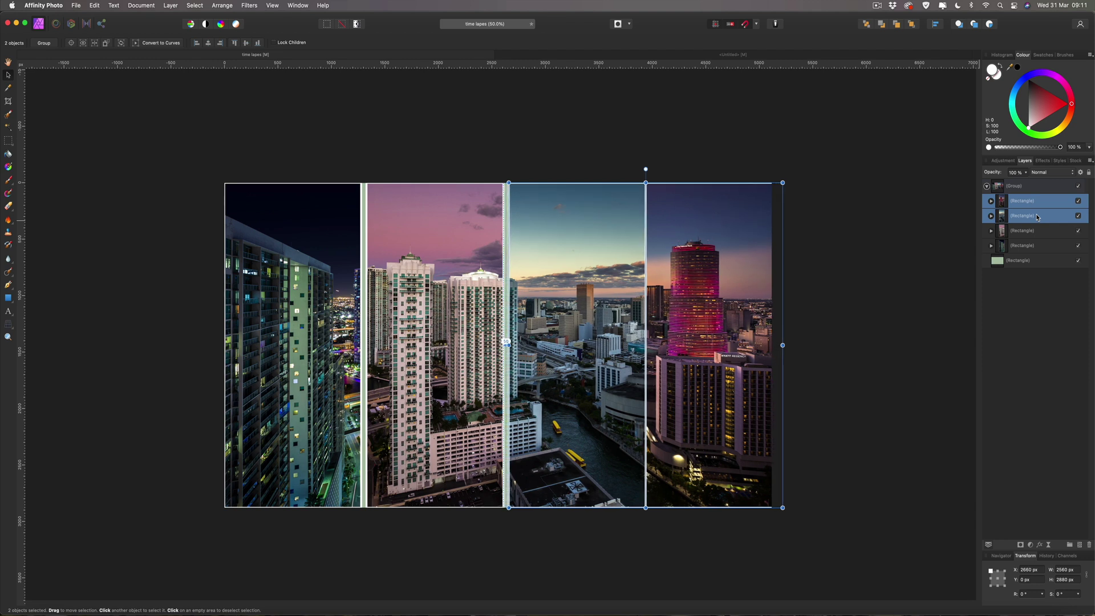
Shift only the sun rise panel 50 px further right to open a gap beside the morning panel
{"action": "left_click", "coordinate": [1037, 217]}
{"action": "left_click", "coordinate": [1027, 201]}
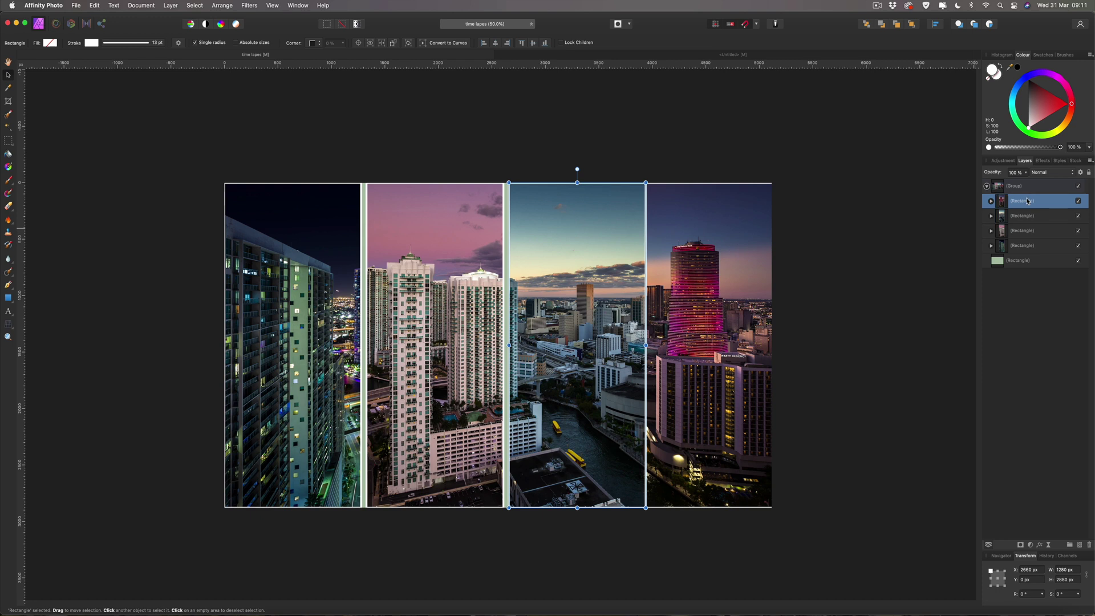
{"action": "key", "text": "shift+Right"}
{"action": "key", "text": "shift+Right"}
{"action": "key", "text": "shift+Right"}
{"action": "key", "text": "shift+Right"}
{"action": "key", "text": "shift+Right"}
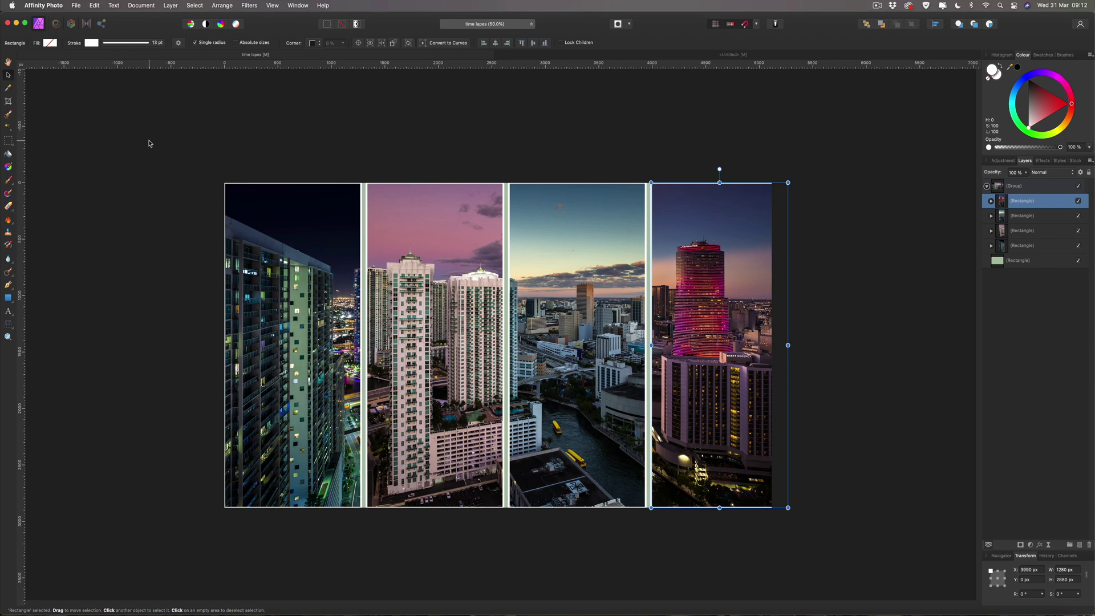
Examine the living-room wall mock-up in the untitled document and return to the time lapes document
{"action": "left_click", "coordinate": [642, 56]}
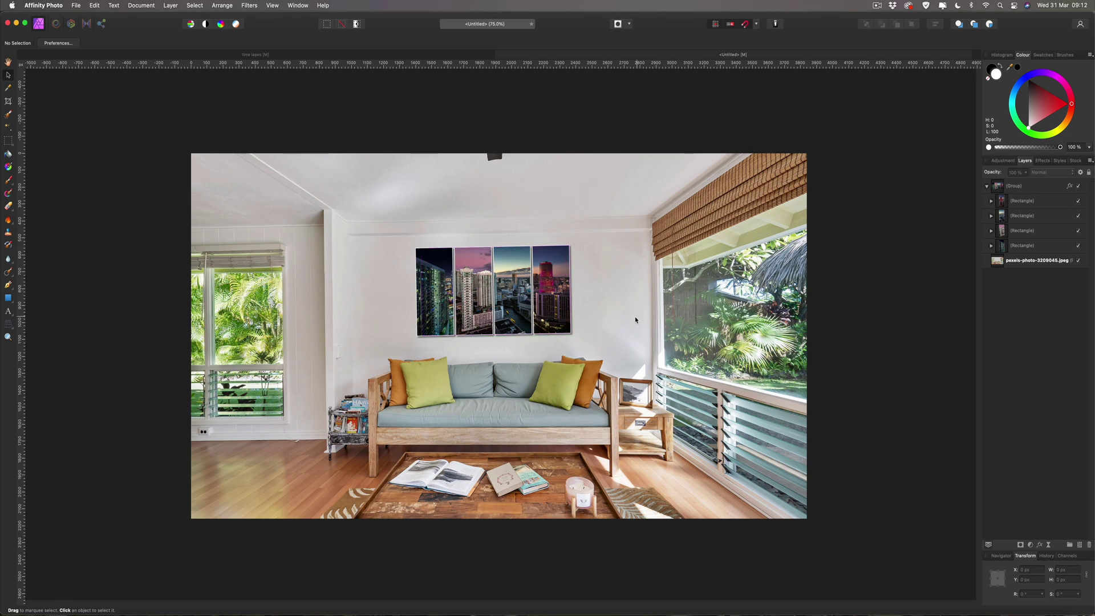
{"action": "left_click", "coordinate": [450, 55]}
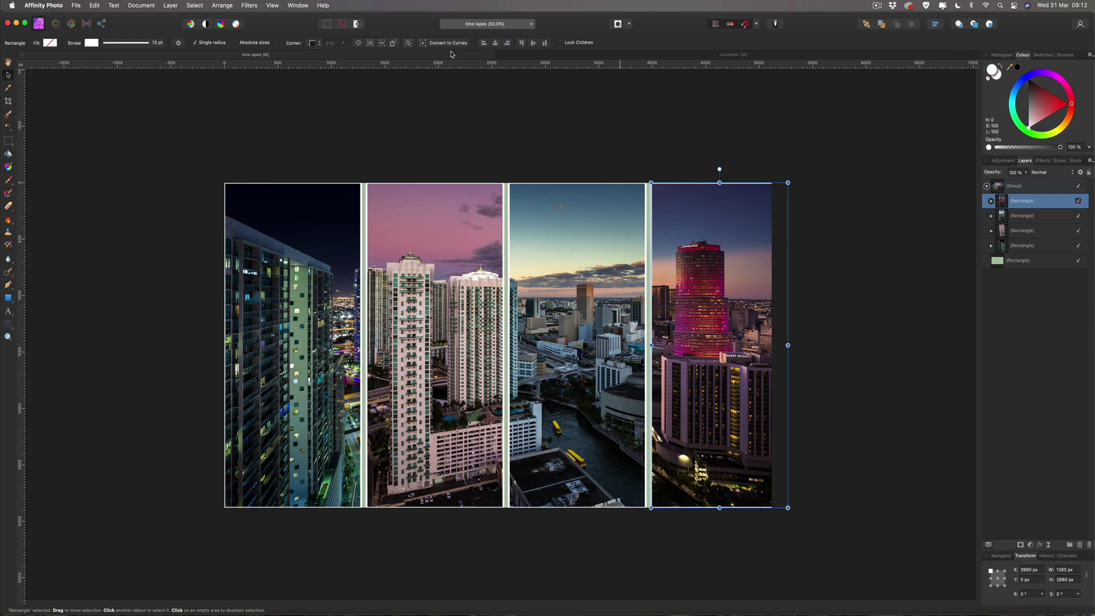
Undo the panel shifts to close all the gaps between the panels, and clear the selection
{"action": "key", "text": "shift+Left"}
{"action": "key", "text": "shift+Left"}
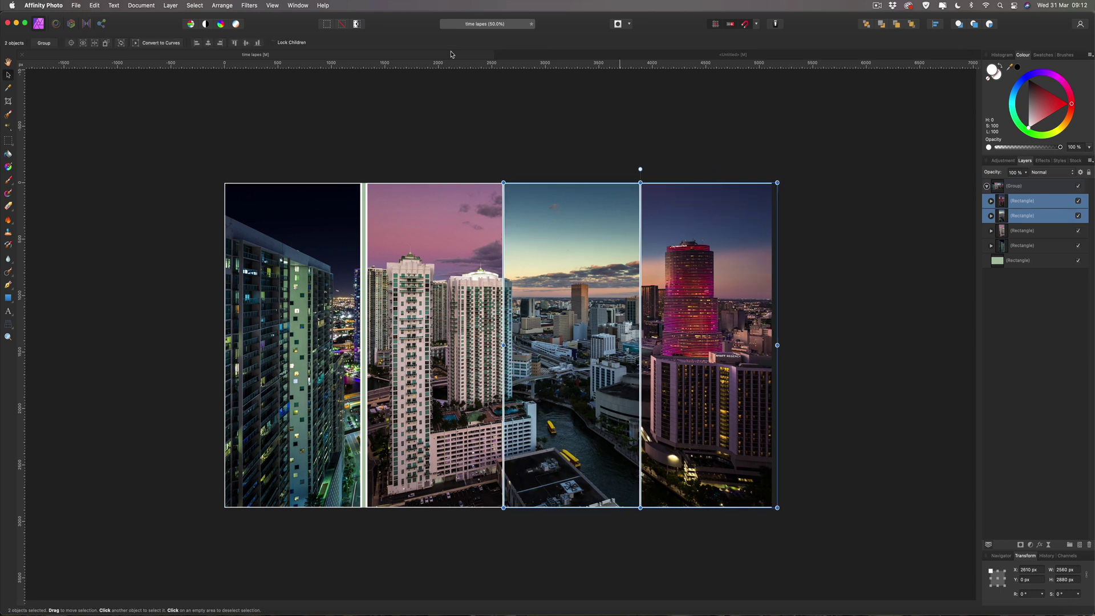
{"action": "key", "text": "shift+Left"}
{"action": "left_click", "coordinate": [523, 117]}
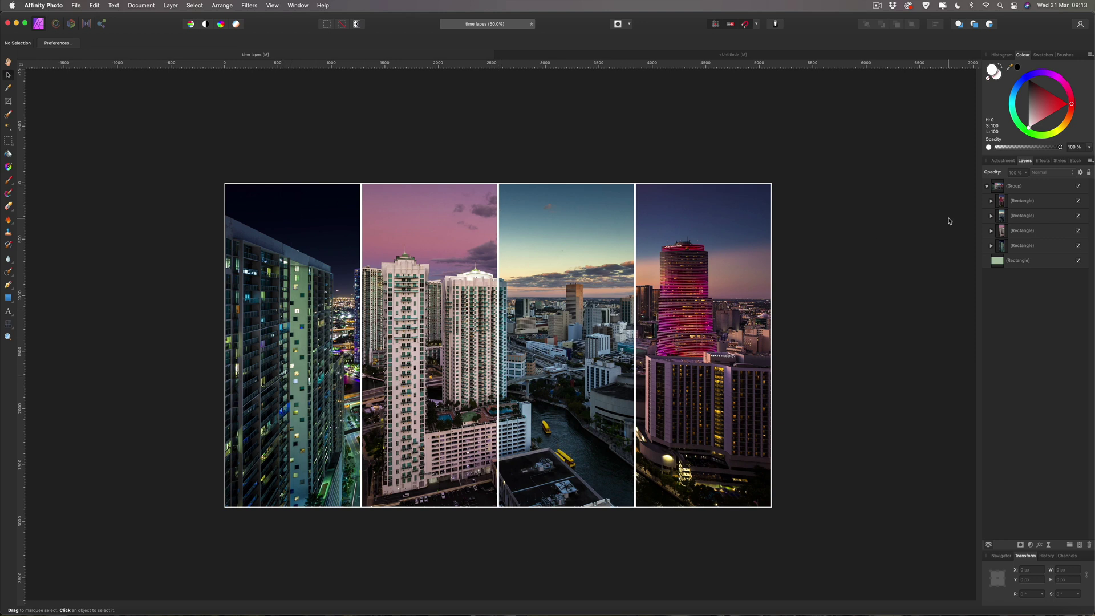
Collapse the panel group and scale it from its centre to about 5182 × 2915 px, pushing the outer outline off the canvas, and deselect it
{"action": "left_click", "coordinate": [987, 186]}
{"action": "left_click", "coordinate": [1026, 188]}
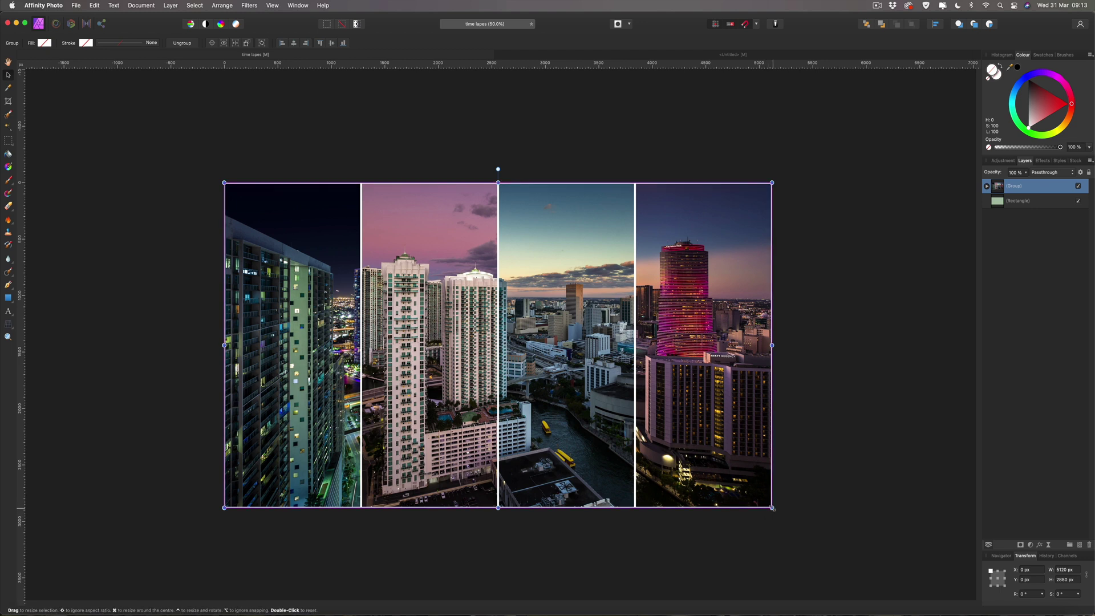
{"action": "left_click_drag", "start_coordinate": [773, 508], "coordinate": [773, 512]}
{"action": "key", "text": "super+z"}
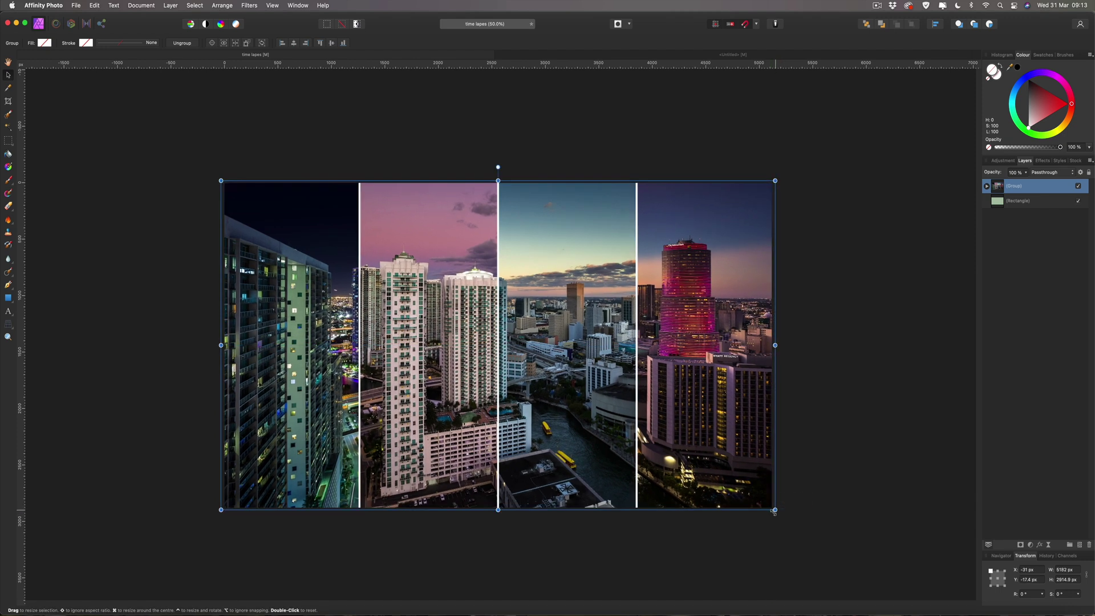
{"action": "left_click", "coordinate": [822, 497]}
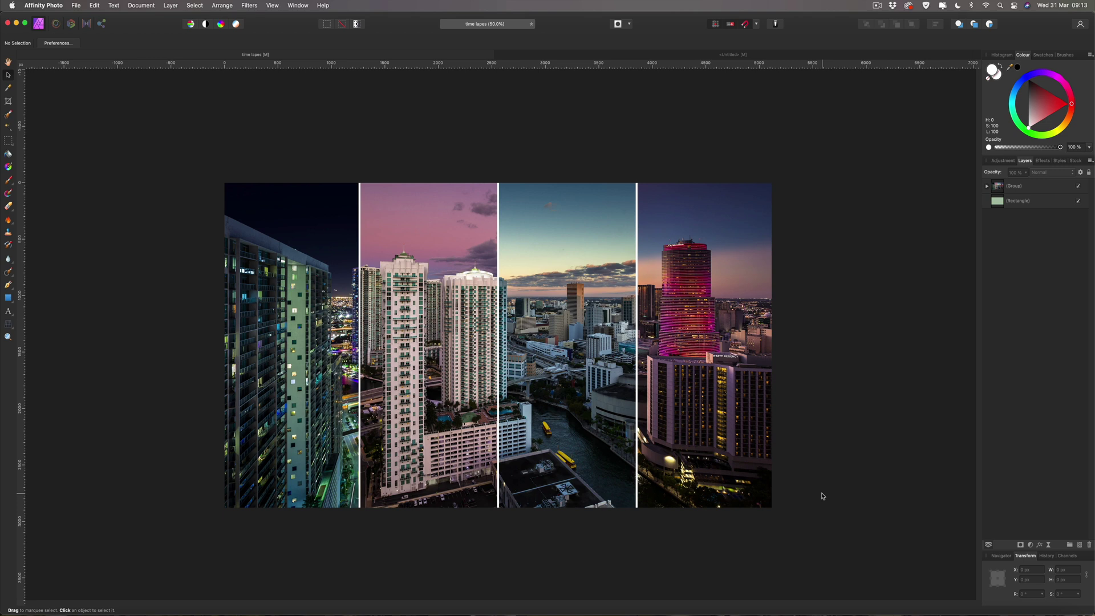